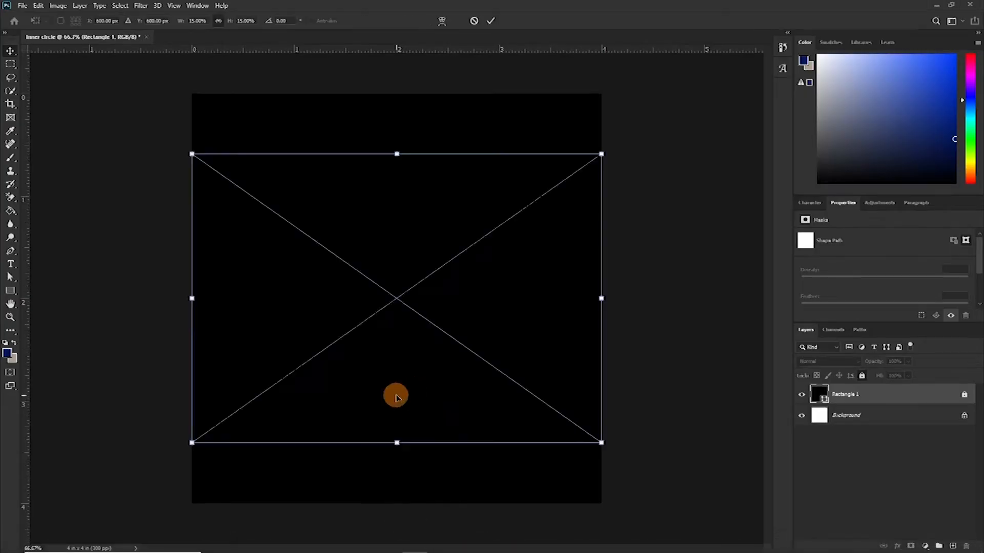
- Commit the black square's transform and move the gold image layer up so its band sits at the canvas top
key("Return")
key("Return")
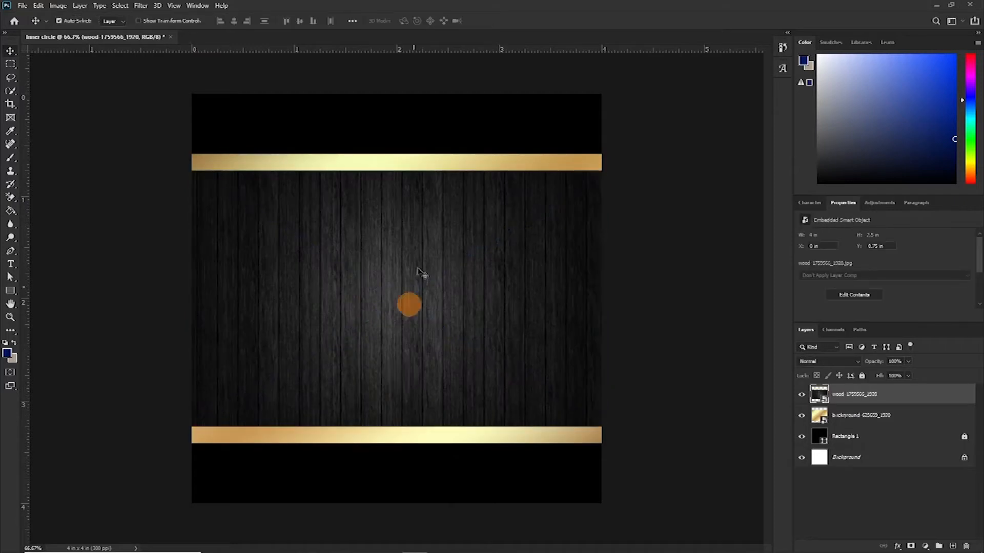
left_click_drag(432, 159, 439, 83)
- Free-transform the wood texture, scaling it to about 18.85% and moving it down to cover the canvas below the gold band
left_click(388, 282)
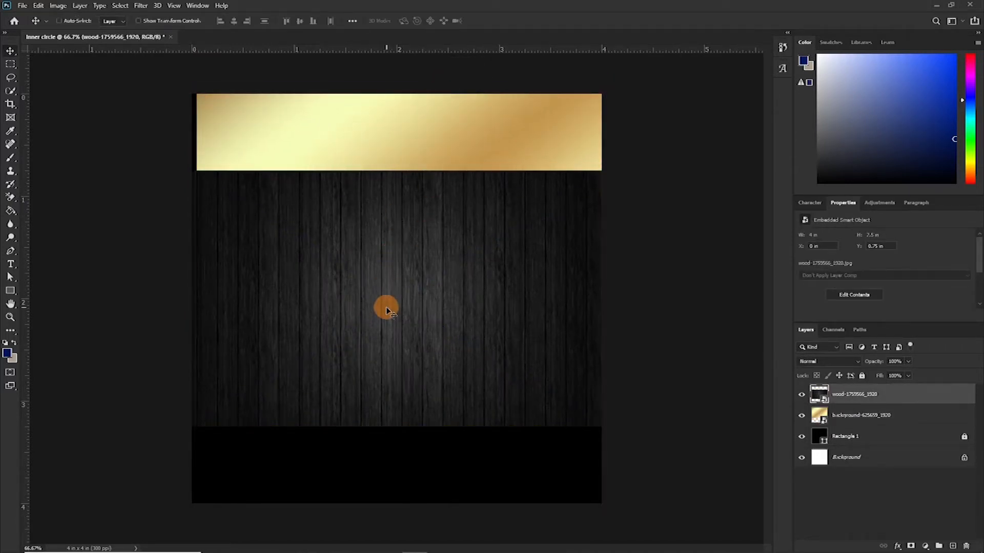
key("ctrl+t")
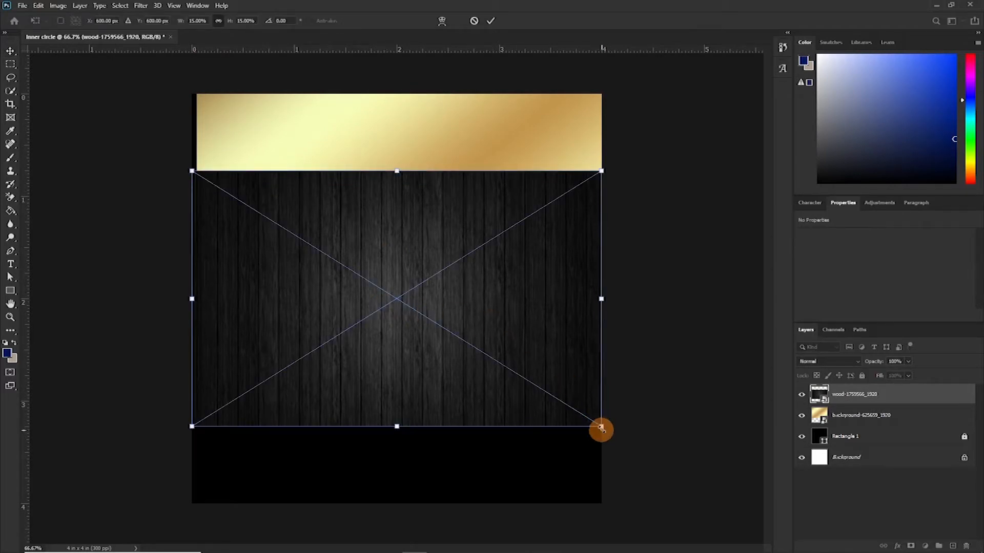
left_click_drag(601, 427, 621, 477)
left_click_drag(403, 248, 401, 285)
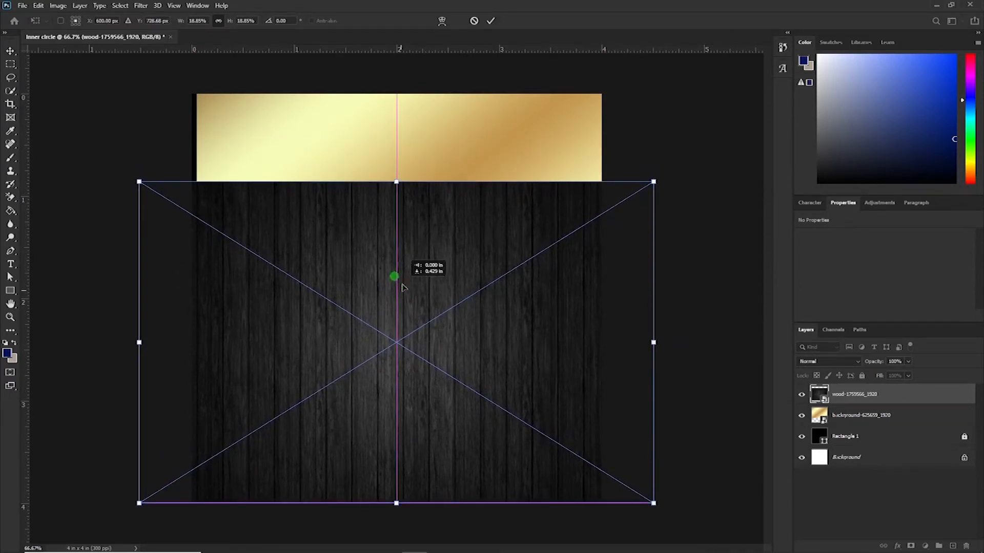
key("Return")
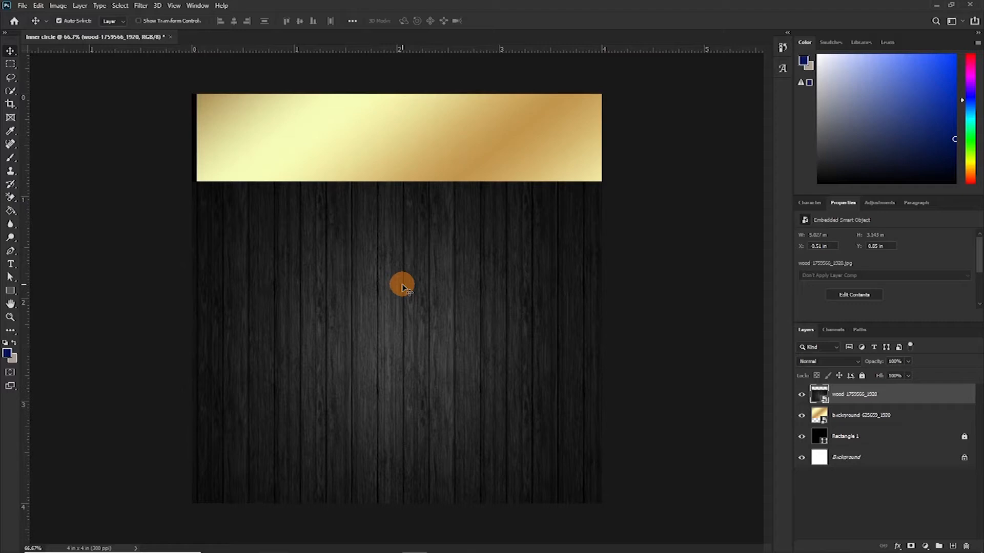
- Draw a white rectangle about 846 x 306 px overlapping the gold band's lower edge
left_click(10, 290)
left_click_drag(271, 144, 554, 267)
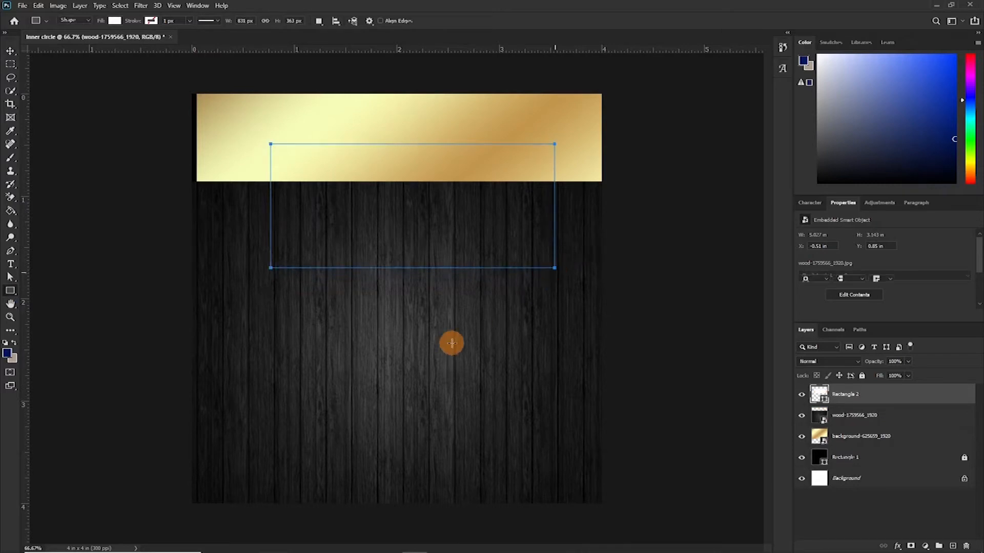
left_click_drag(459, 219, 430, 219)
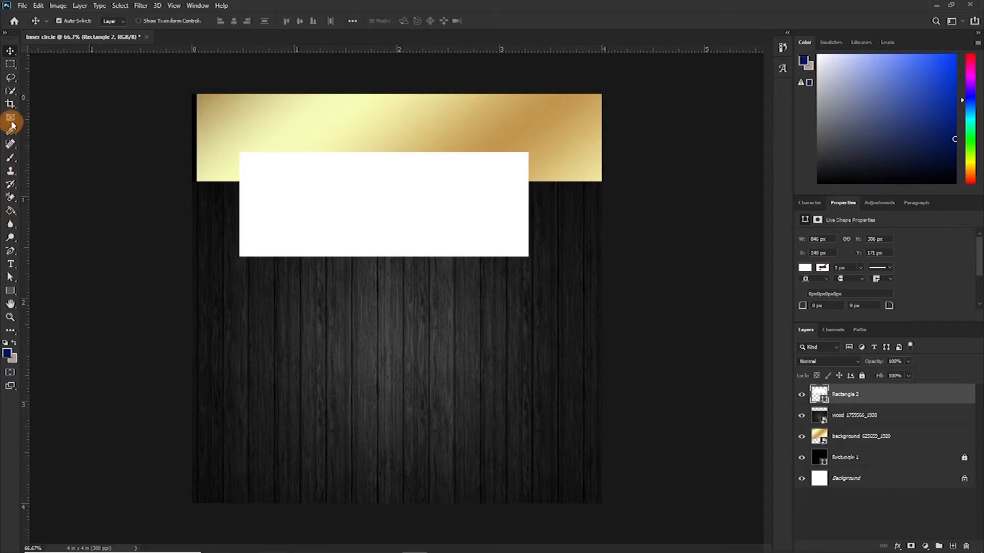
- Add anchor points on the rectangle's right edge and top edge near its top-right corner
left_click(11, 250)
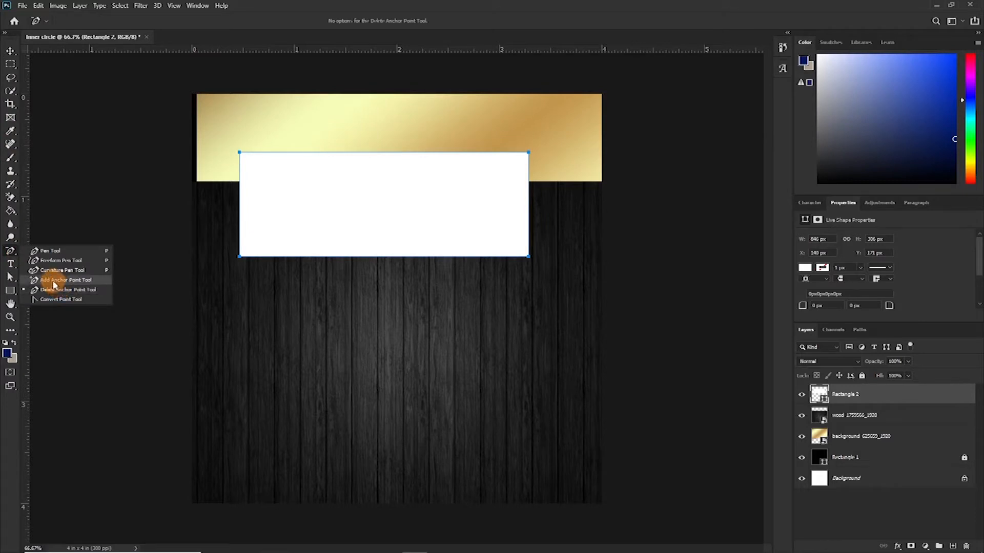
left_click(44, 285)
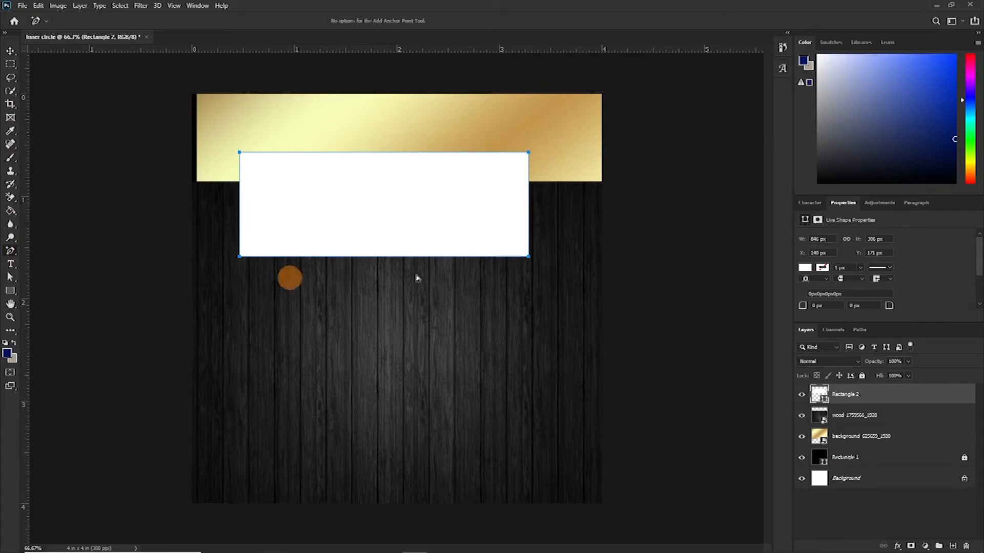
left_click(528, 199)
left_click(461, 152)
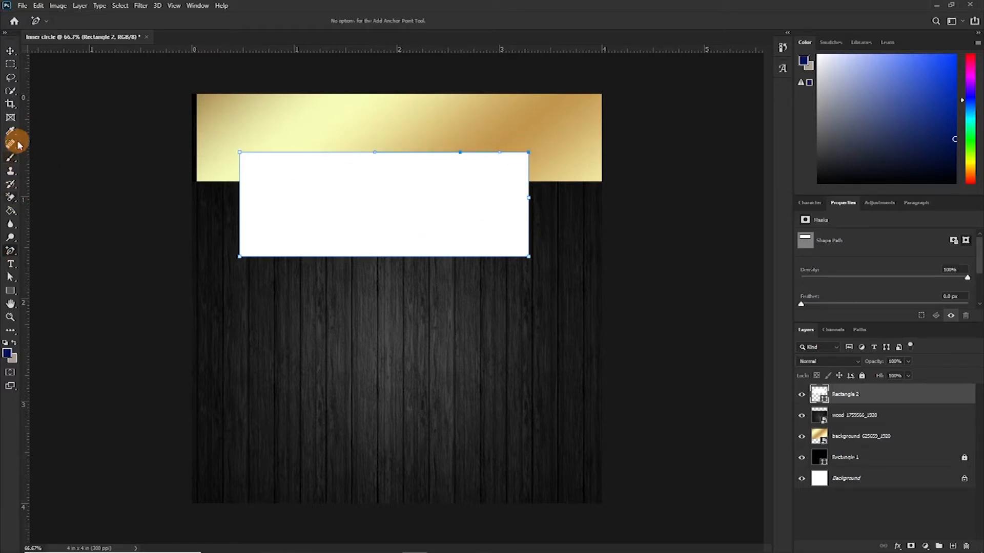
- Delete the rectangle's top-right corner anchor and adjust the curve handles to round that corner
right_click(13, 255)
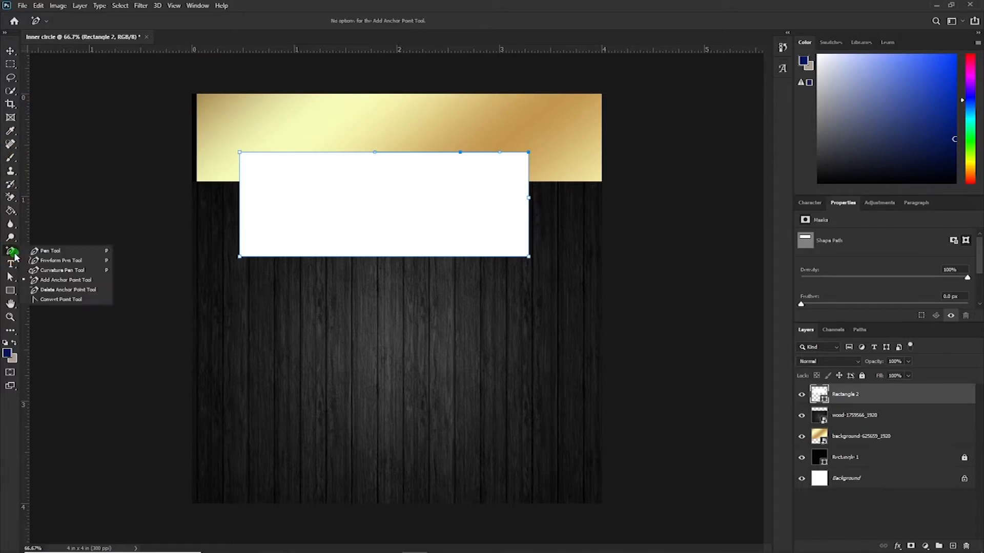
left_click(48, 289)
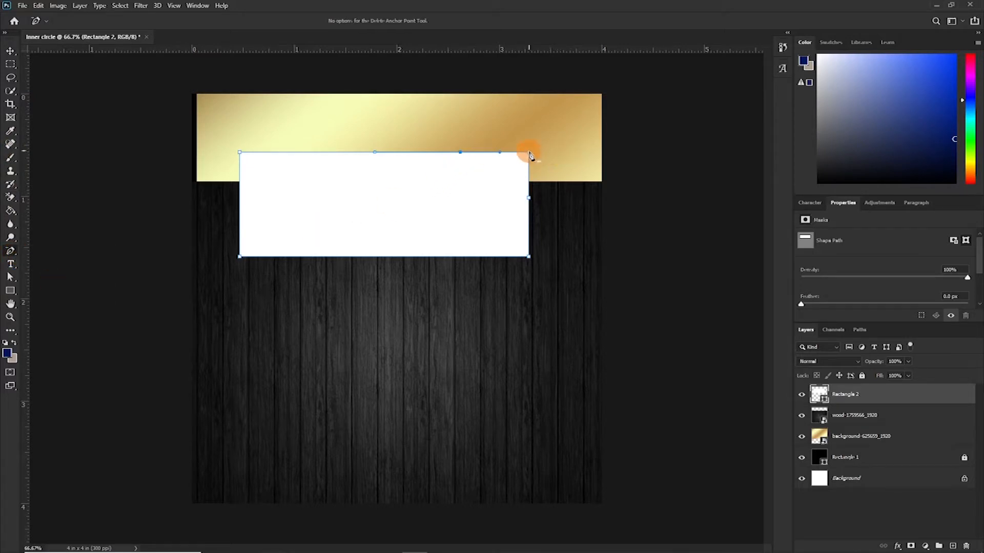
right_click(13, 254)
left_click(47, 288)
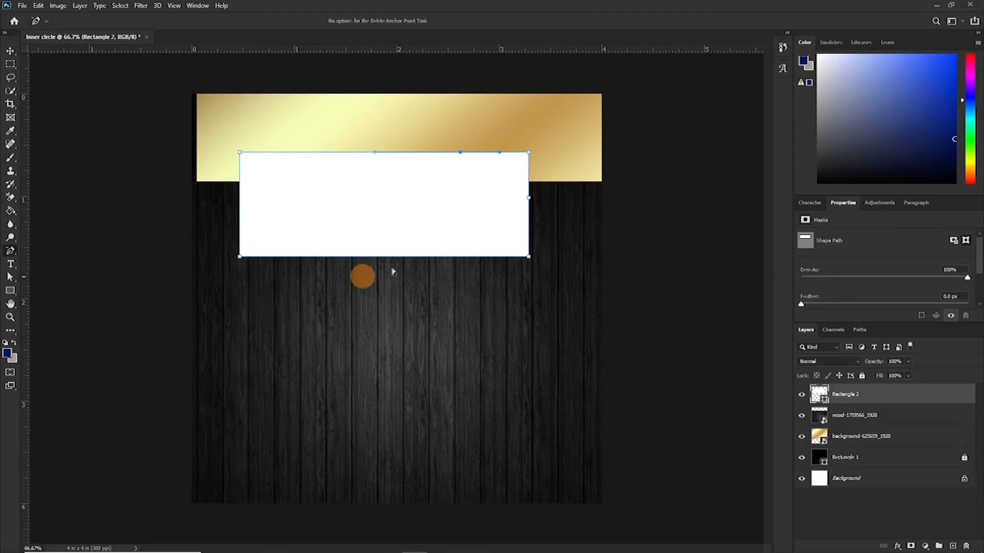
left_click(530, 157)
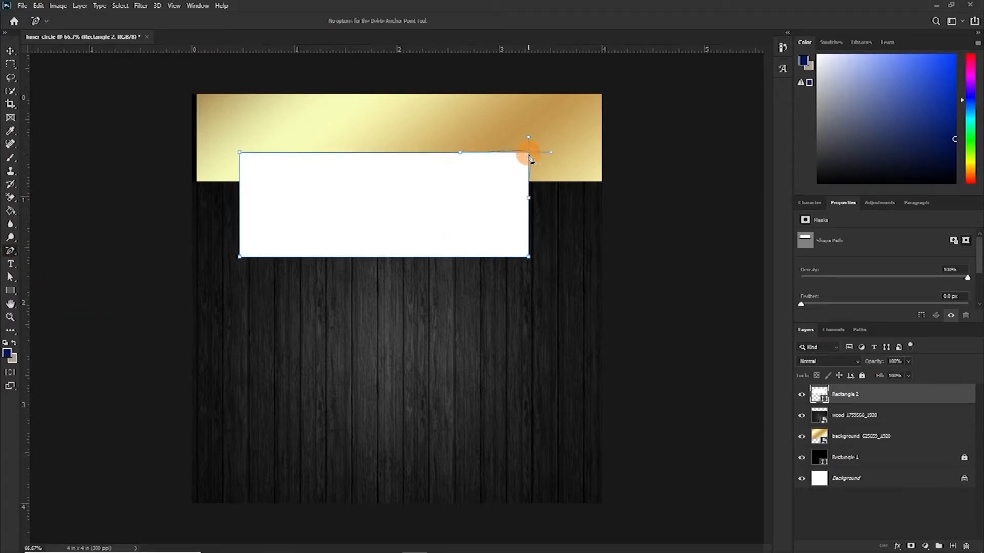
left_click(529, 200)
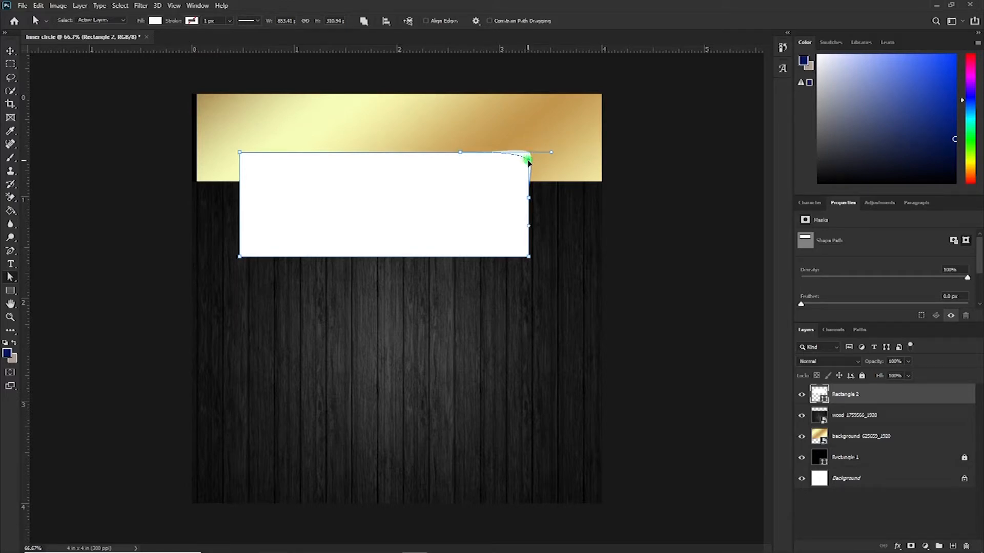
mouse_move(552, 152)
left_mouse_down()
mouse_move(563, 143)
mouse_move(553, 154)
left_mouse_up()
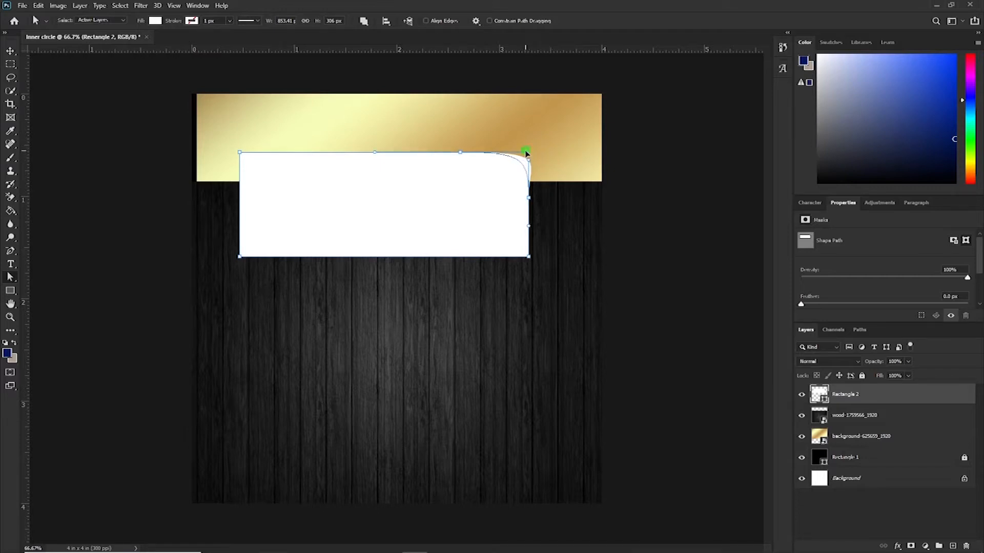
left_click_drag(523, 152, 522, 153)
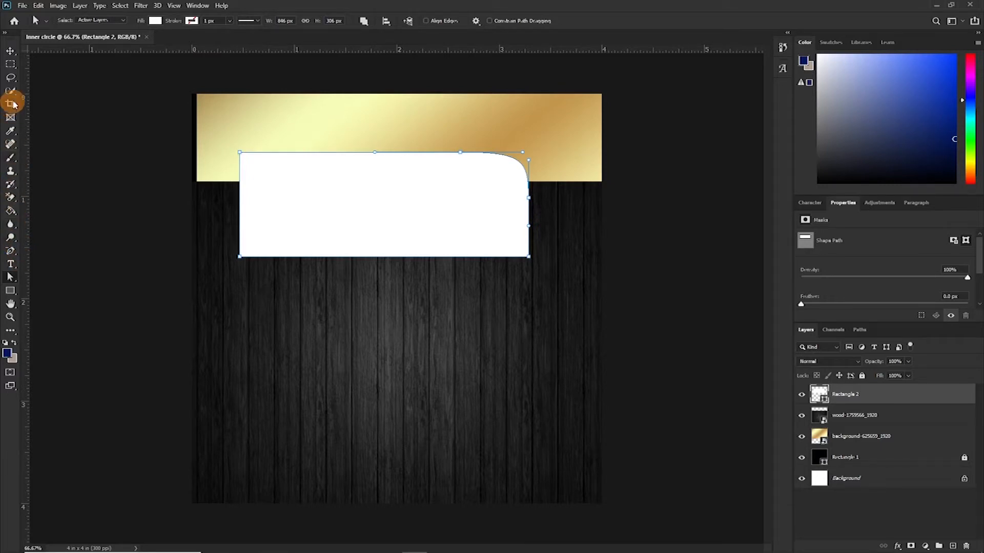
- Add anchor points on the rectangle's left edge, plus a vertical guide and anchors where it crosses the top and bottom edges
left_click(12, 252)
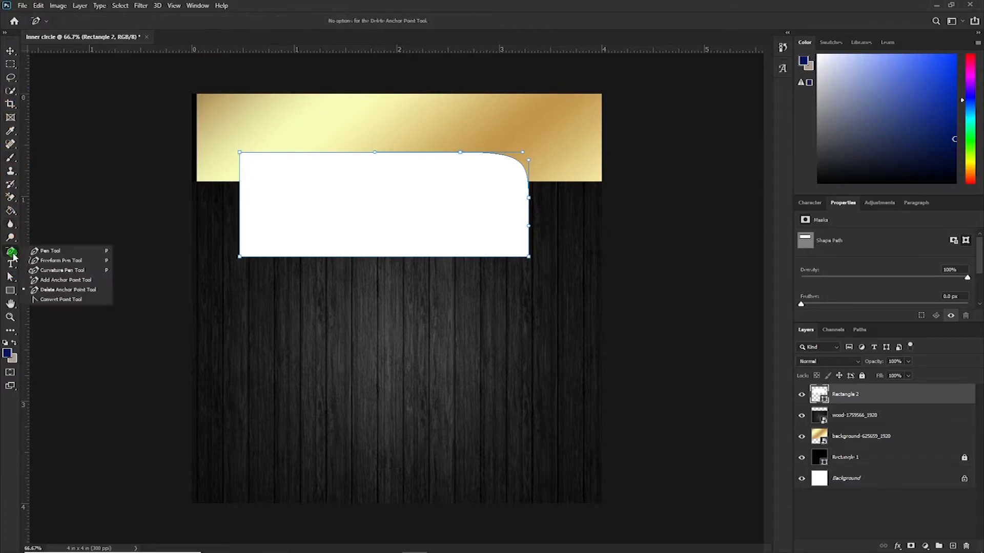
left_click(51, 280)
left_click(240, 201)
left_click(296, 152)
left_click_drag(25, 220, 296, 220)
left_click(296, 257)
- Delete the two left corner anchors and adjust the curve handles to round the rectangle's whole left side
left_click(11, 251)
left_click(52, 289)
left_click(240, 153)
left_click(240, 256)
key("a")
left_click_drag(220, 153, 284, 154)
left_click_drag(220, 258, 285, 257)
left_click(242, 200)
left_click_drag(283, 152, 239, 152)
left_click(239, 201)
left_click_drag(239, 275, 239, 265)
left_click(237, 154)
left_click(462, 152)
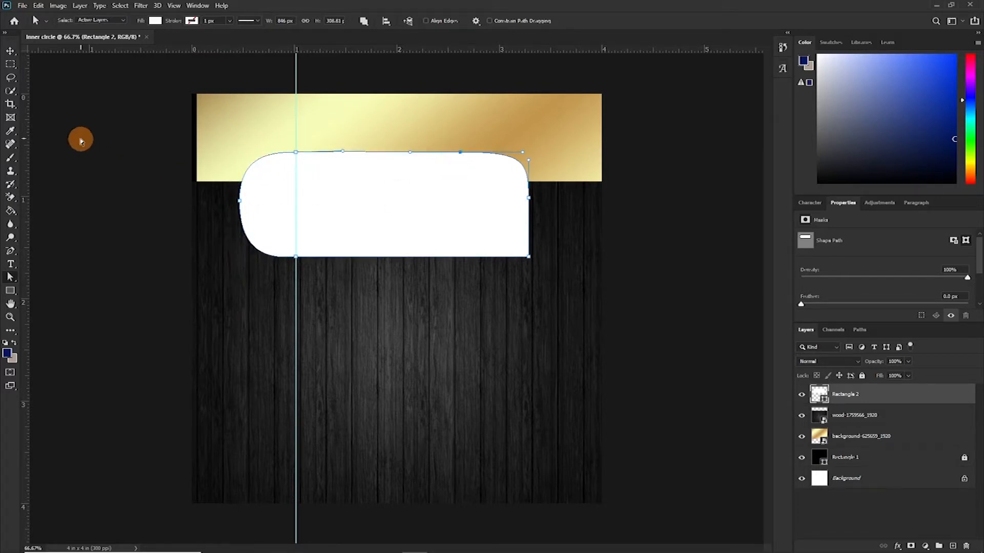
- Open the rounded rectangle layer's Layer Style dialog and enable the Stroke effect
key("v")
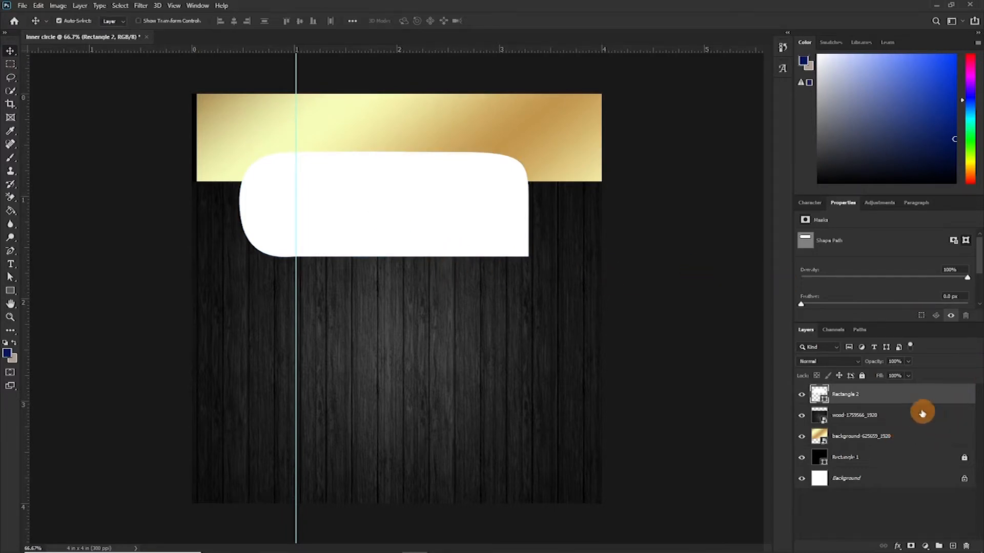
left_click(464, 198)
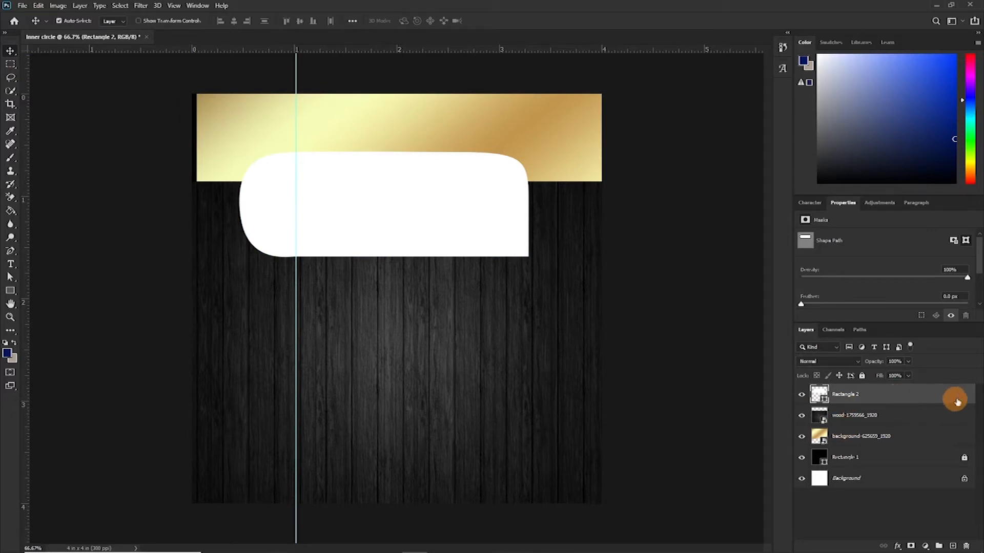
double_click(915, 398)
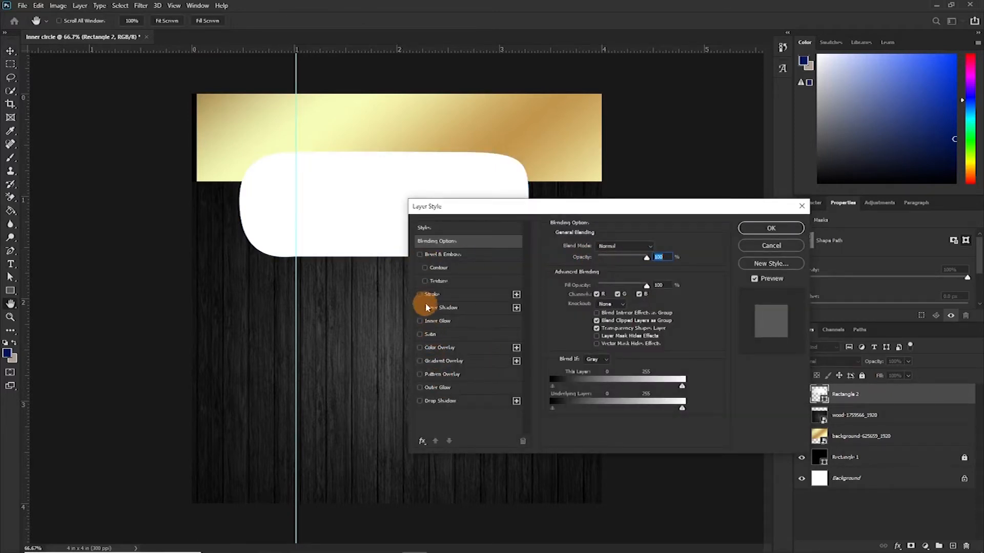
left_click(422, 298)
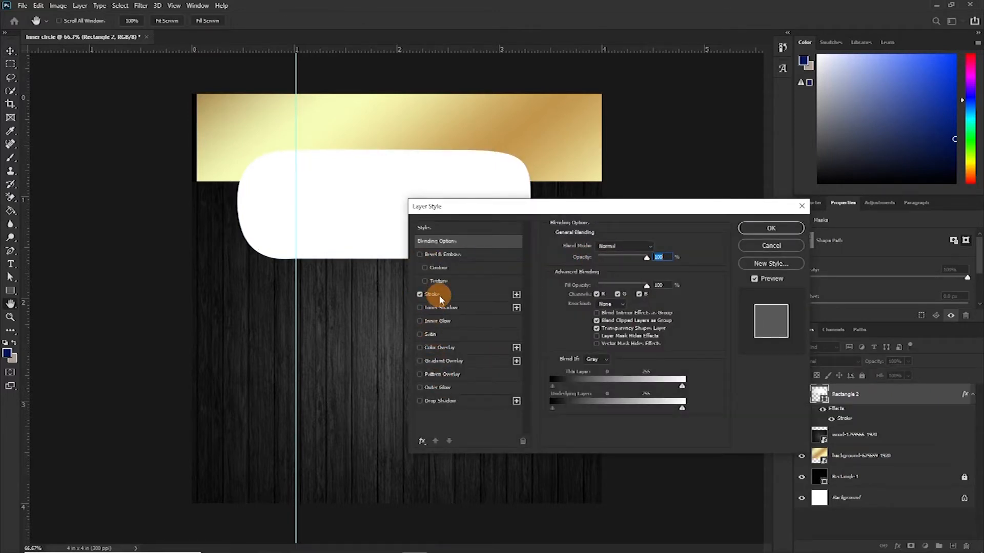
left_click(440, 295)
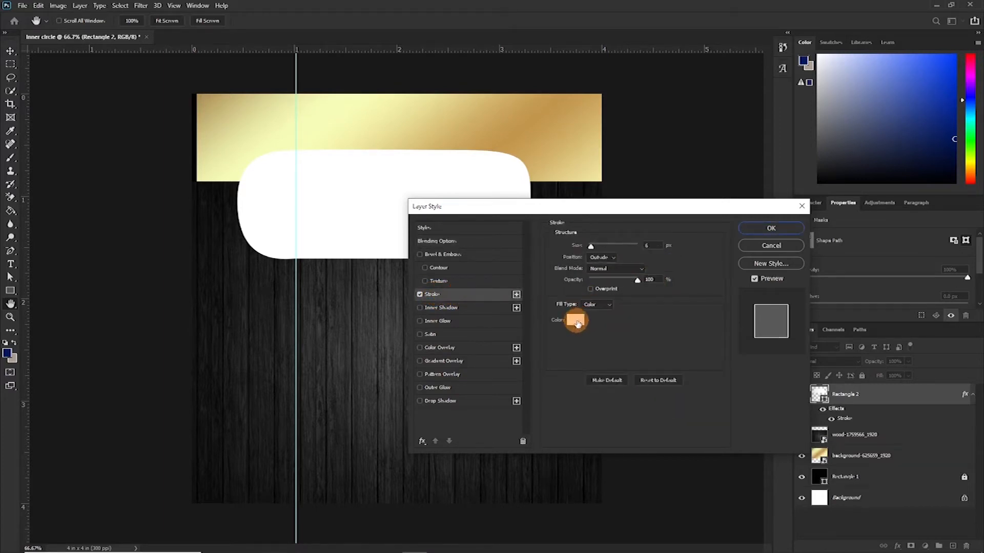
- Set the stroke fill type to Gradient and choose a gold preset gradient in the Gradient Editor
left_click(608, 304)
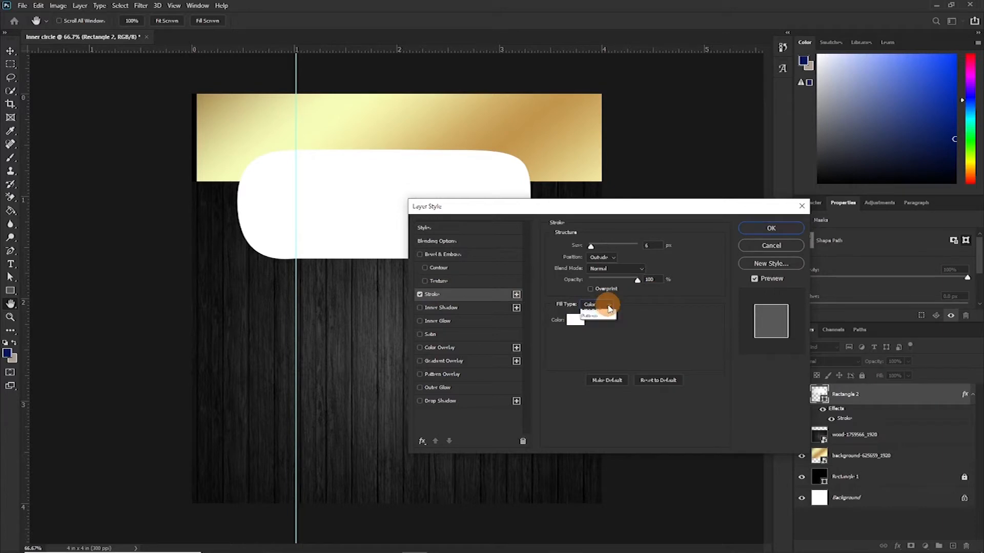
left_click(602, 314)
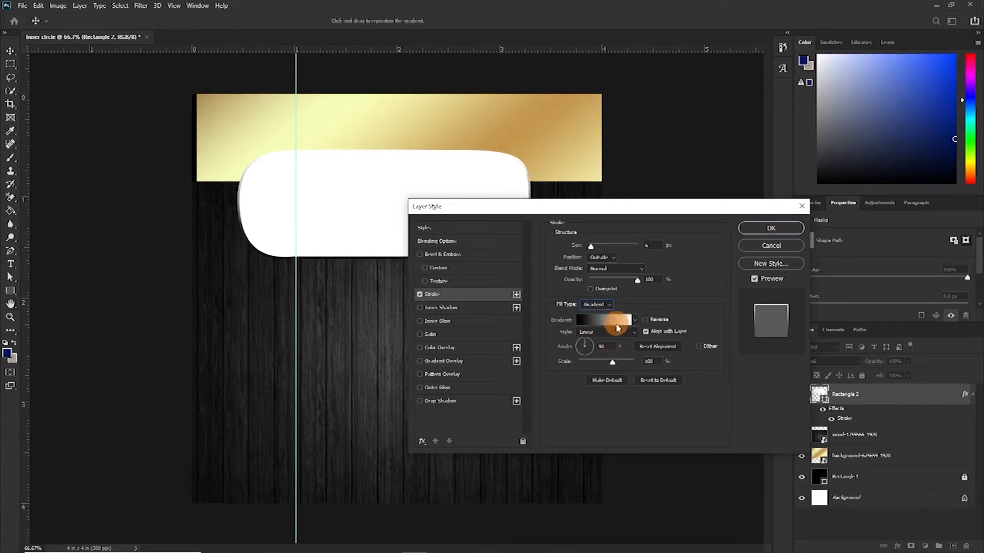
left_click(589, 320)
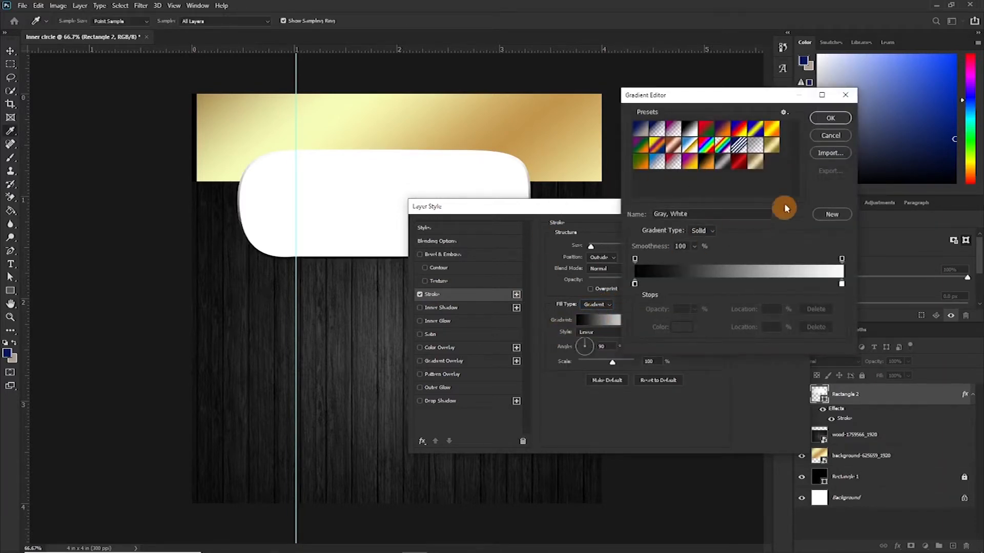
left_click(770, 145)
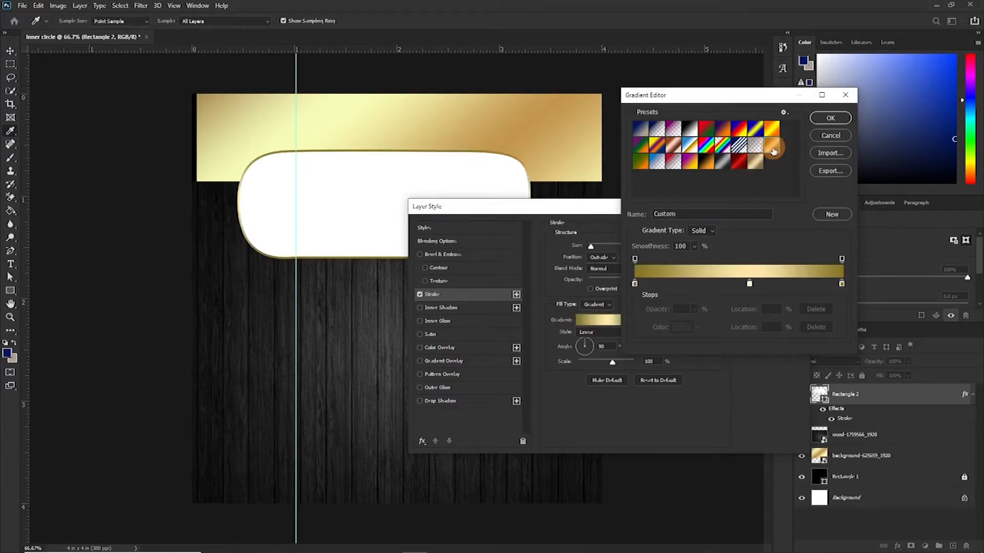
left_click(754, 161)
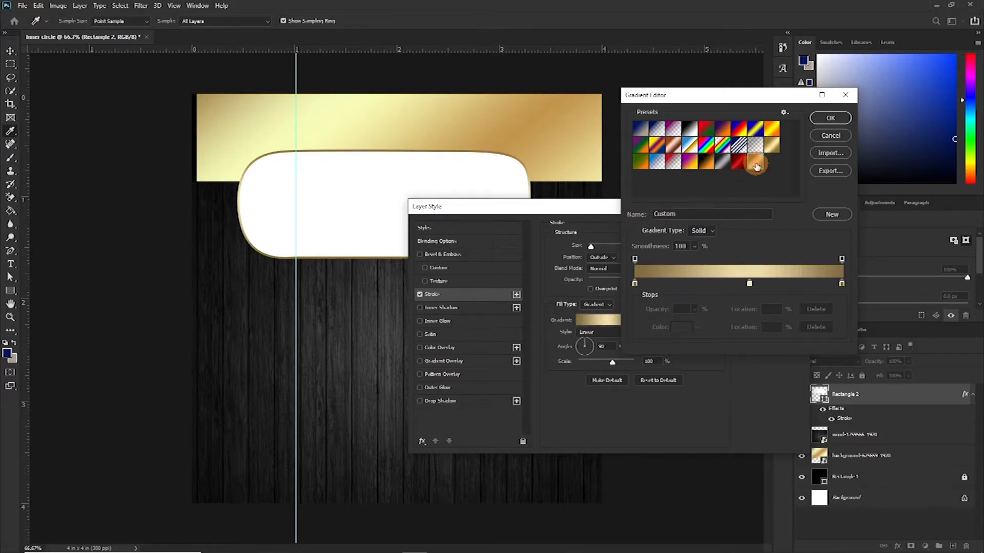
left_click(828, 121)
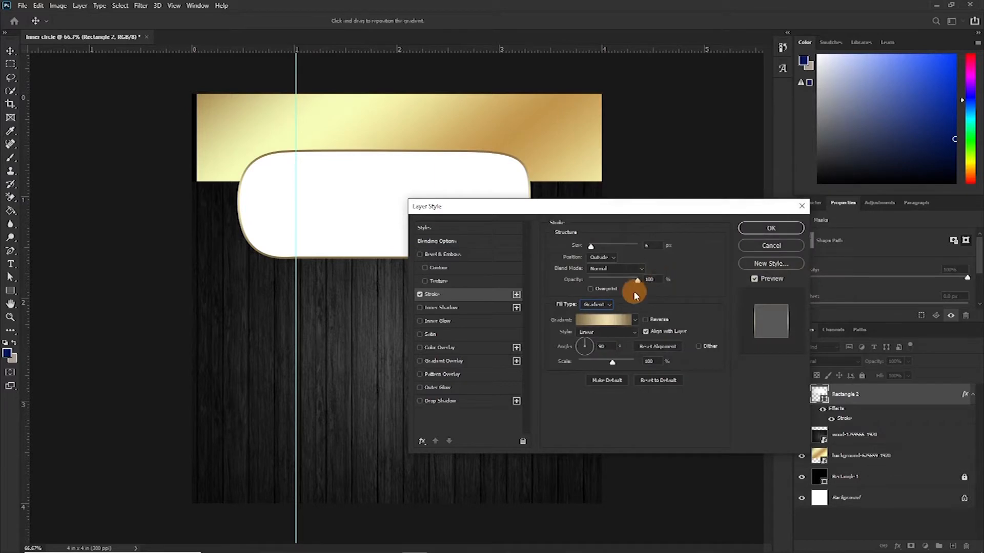
- Set the stroke size to 7 px and apply the layer style
left_click(650, 246)
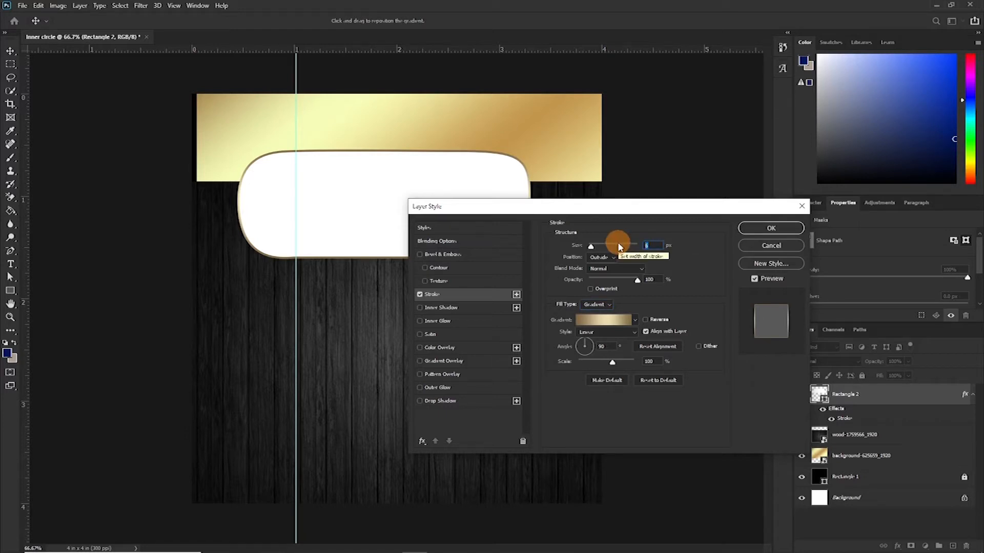
type("7")
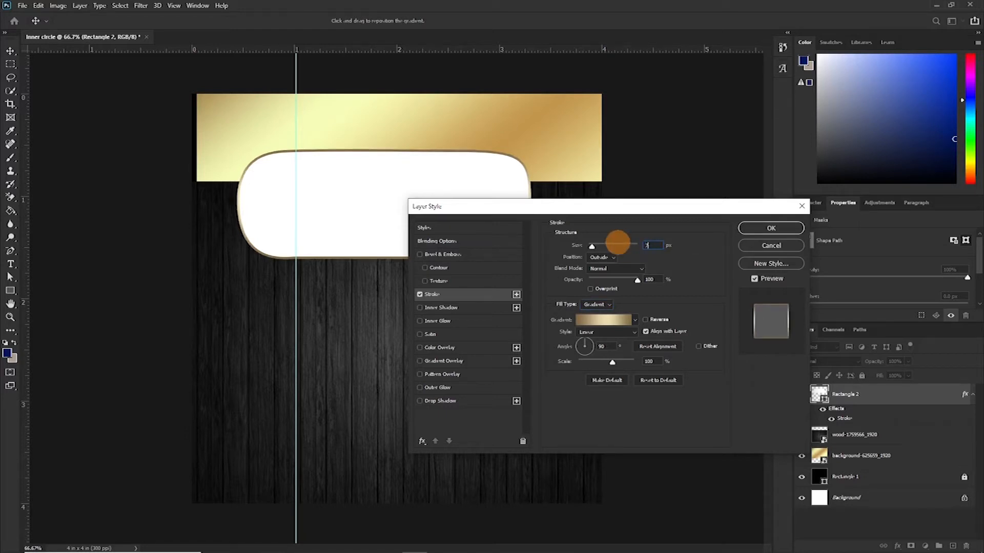
key("Return")
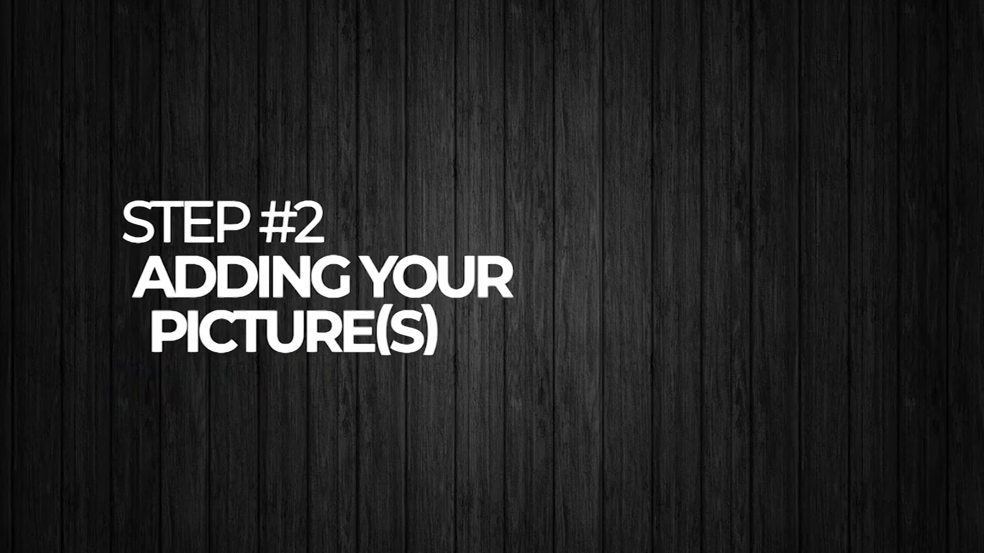
- Move the rounded rectangle slightly to the right
left_click(445, 233)
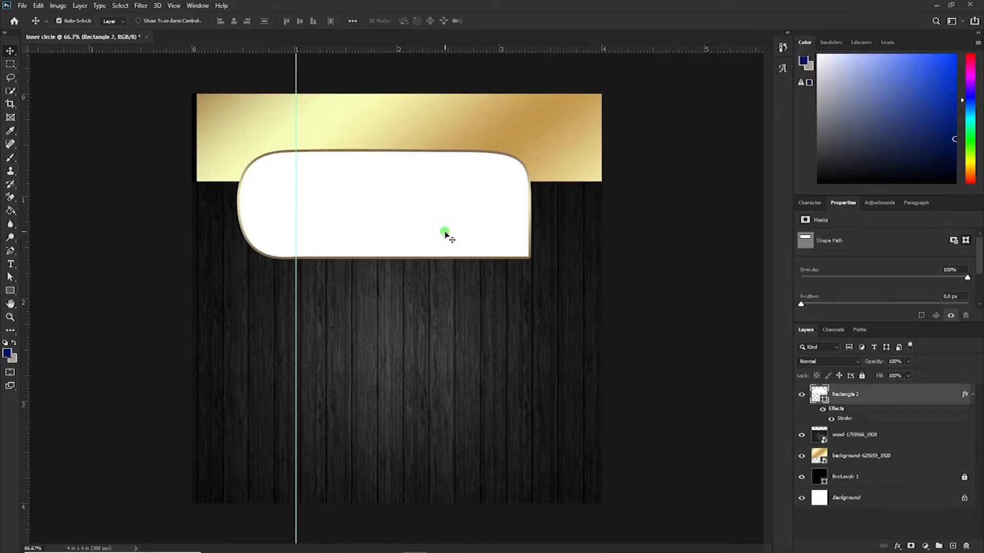
left_click_drag(446, 234, 451, 232)
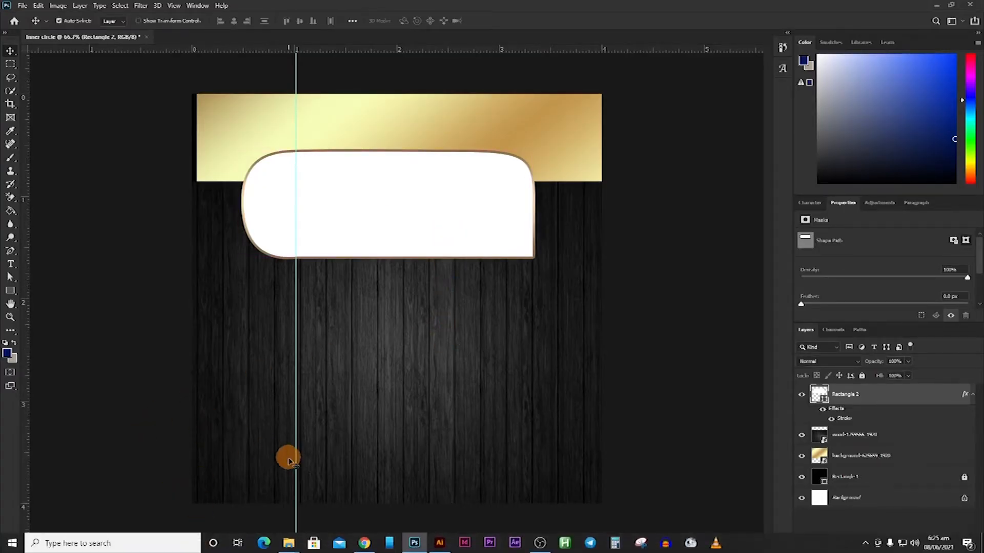
- Place the choir photo from the file browser into the document and position it over the upper area
left_click(287, 549)
left_click_drag(227, 85, 400, 308)
left_click_drag(397, 299, 402, 216)
key("Return")
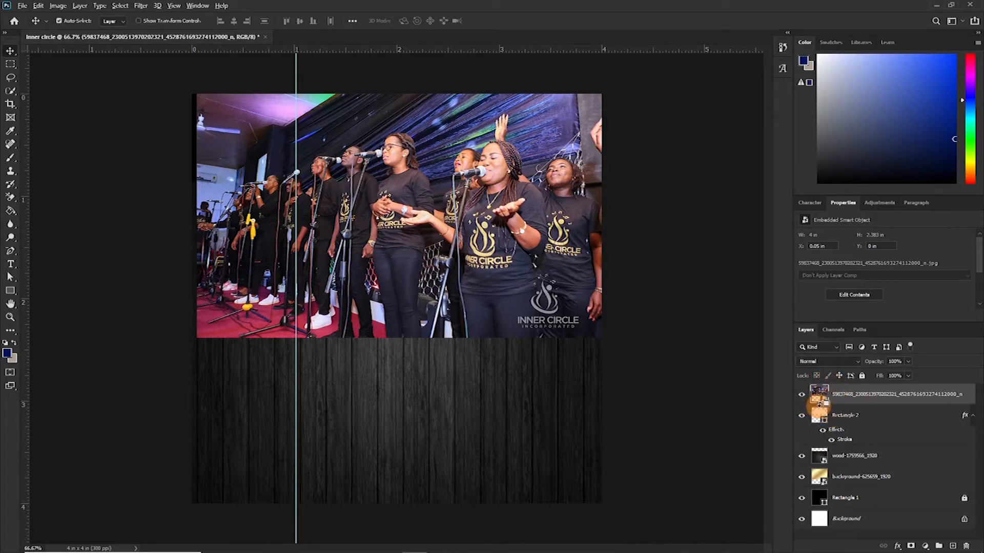
- Clip the photo into the rounded rectangle and scale it down to fit inside the panel
left_click(820, 405, "alt")
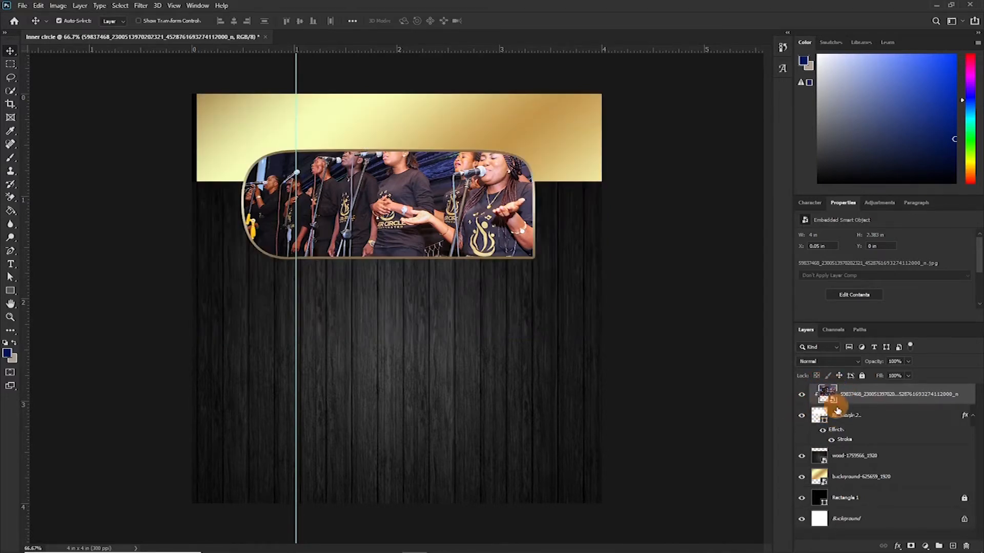
key("ctrl+t")
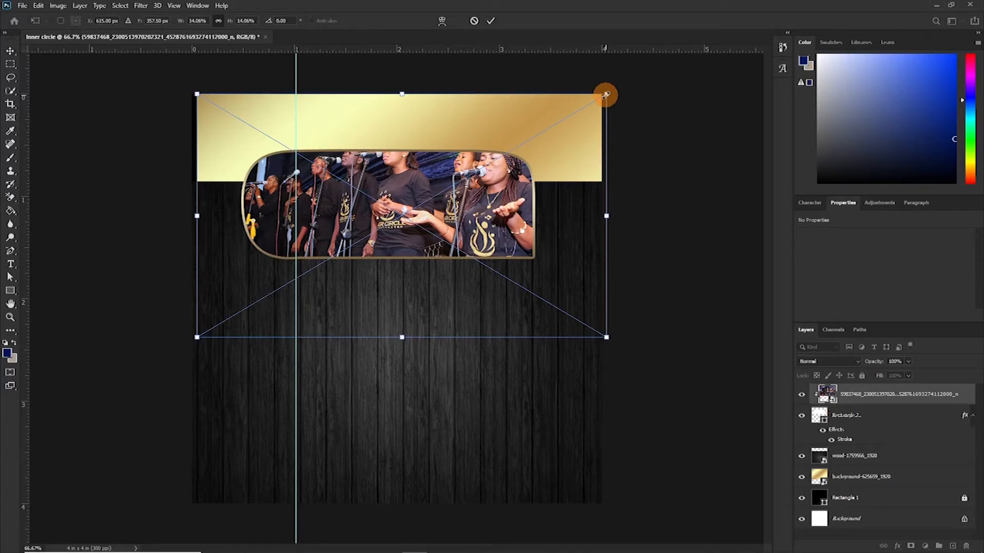
left_click_drag(607, 94, 554, 110)
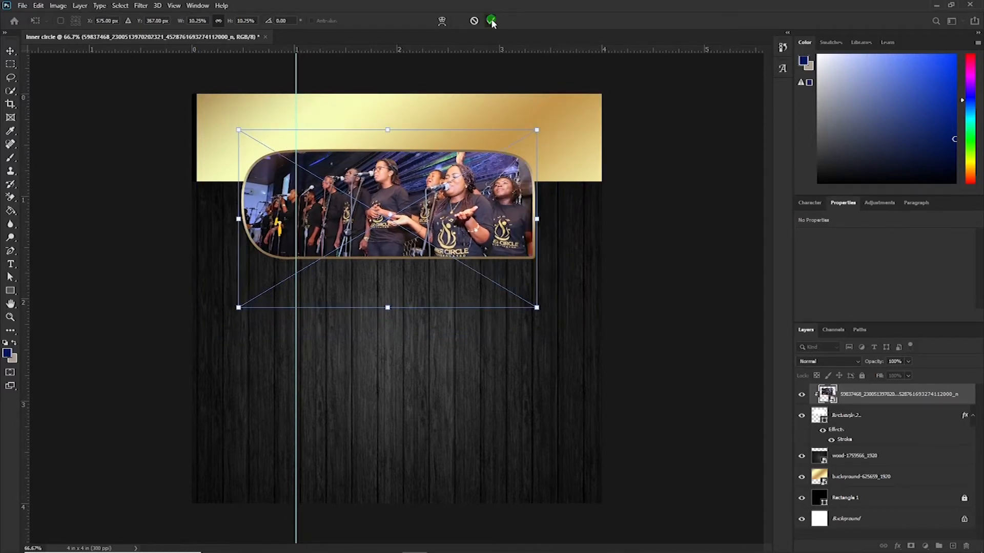
left_click(491, 21)
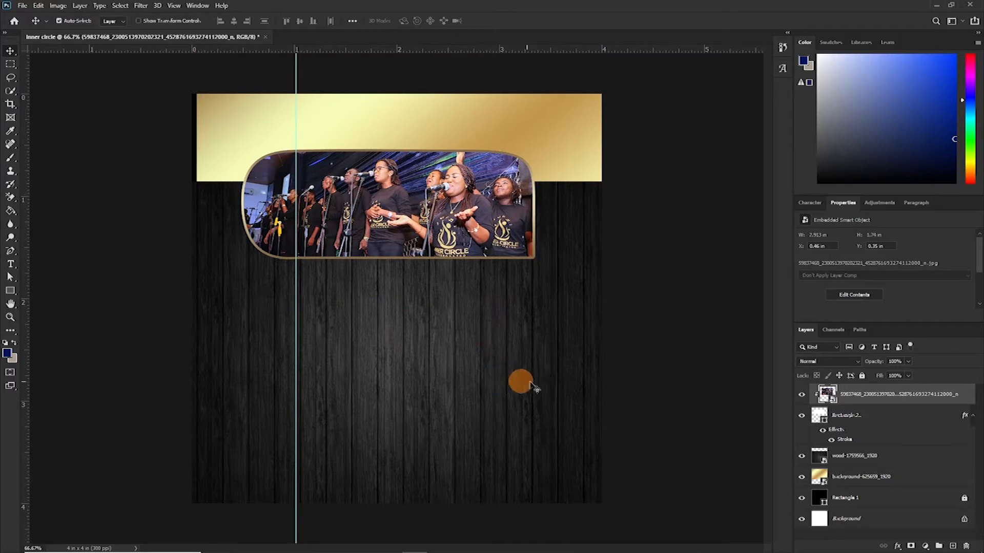
- Add the text "inner circle inc." on the gold band above the panel
key("t")
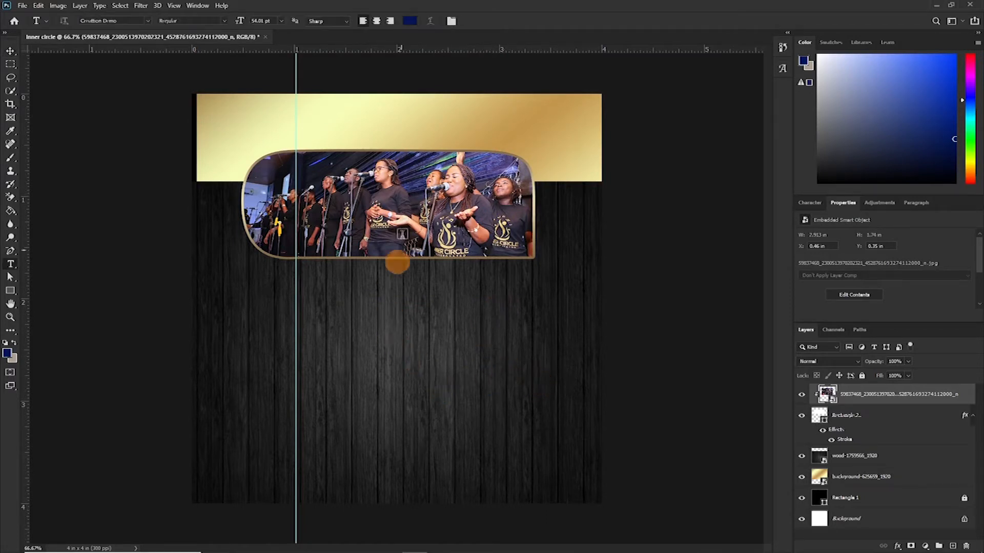
left_click(403, 222)
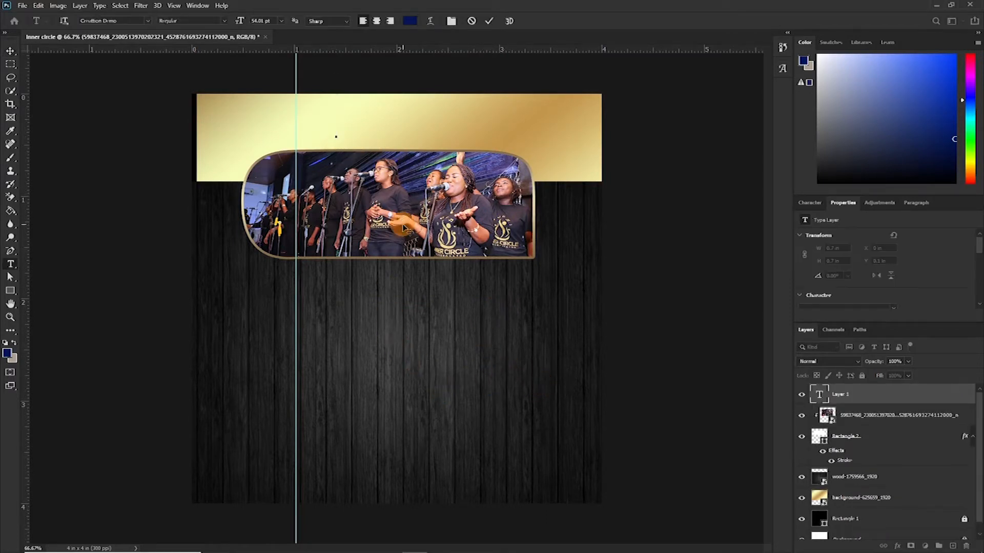
type("inner circle inc.")
left_click(367, 135)
type("n")
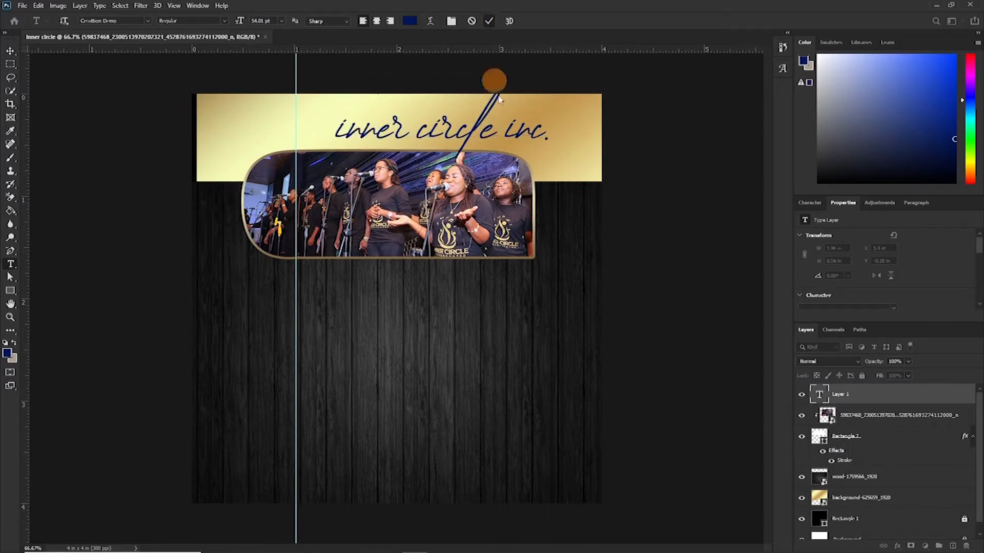
left_click(492, 22)
- Set the title's font to Montserrat, all caps, at 10 pt, and change the text to INNER CIRCLE INCORPORATED
left_click(810, 203)
left_click(826, 221)
type("monts")
left_click(862, 261)
left_click(829, 289)
left_click(841, 235)
left_click(829, 320)
left_click(841, 235)
left_click(825, 272)
left_click(476, 131)
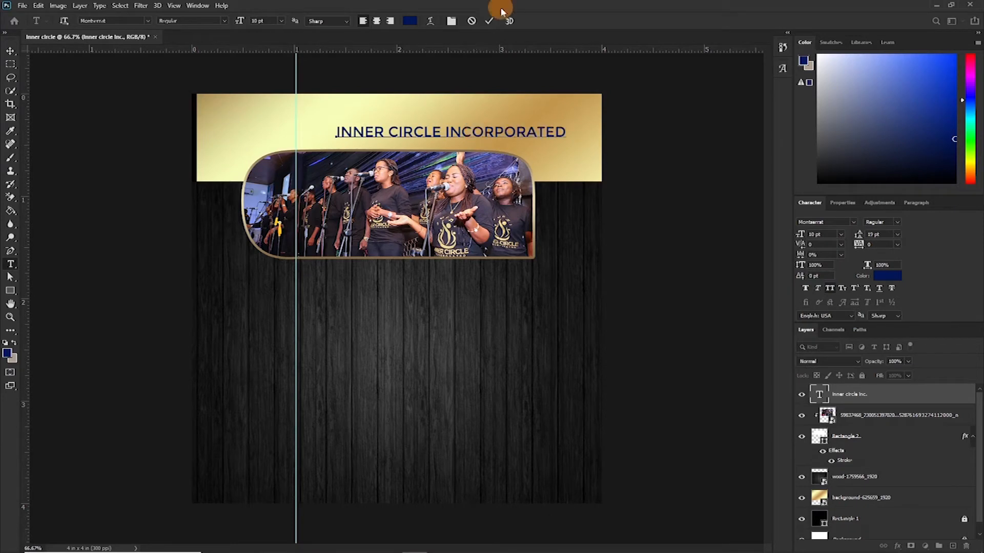
- Set the title's text color to a dark gray #232323 sampled from the wood background
left_click(477, 159)
left_click(841, 235)
left_click(825, 254)
left_click(887, 276)
left_click(541, 207)
left_click(551, 325)
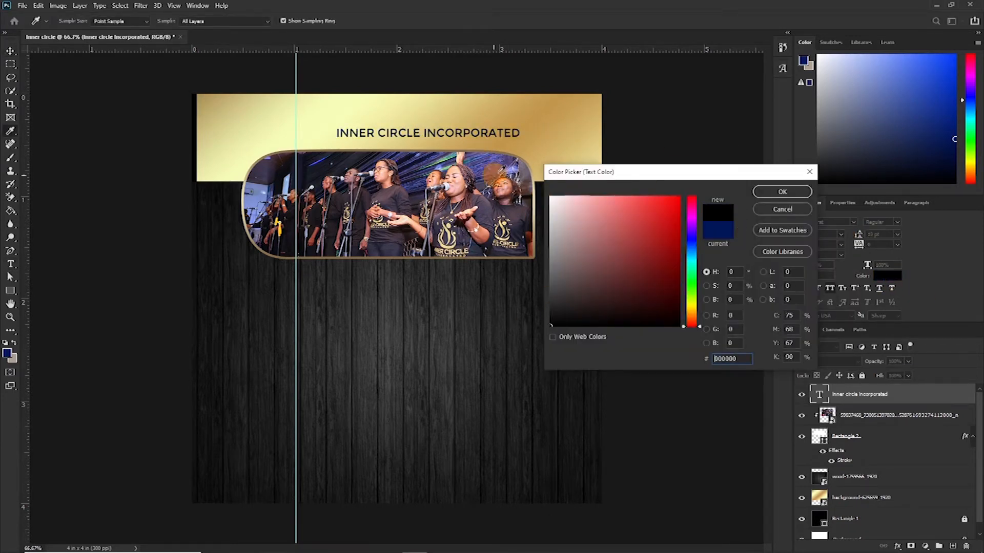
left_click(567, 156)
left_click(570, 195)
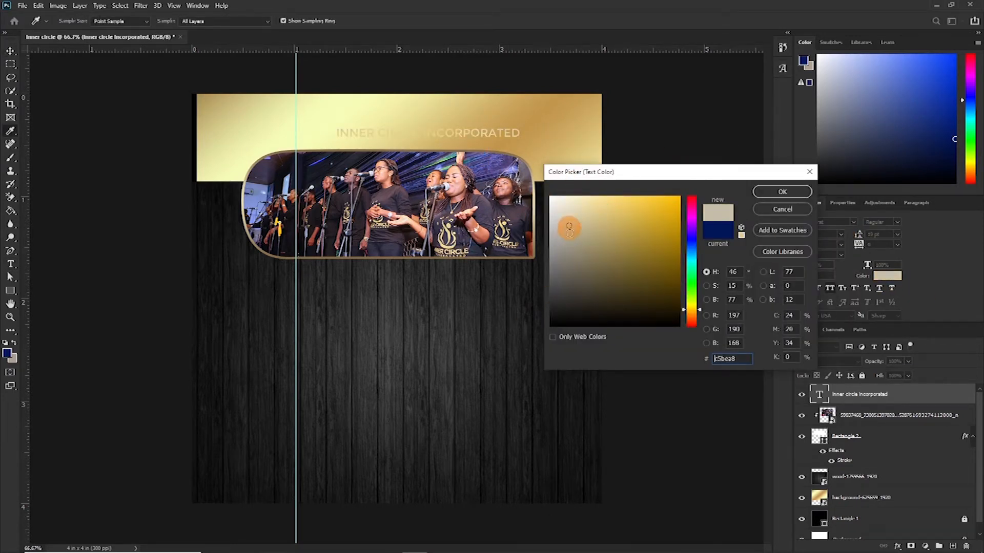
type("ffffff")
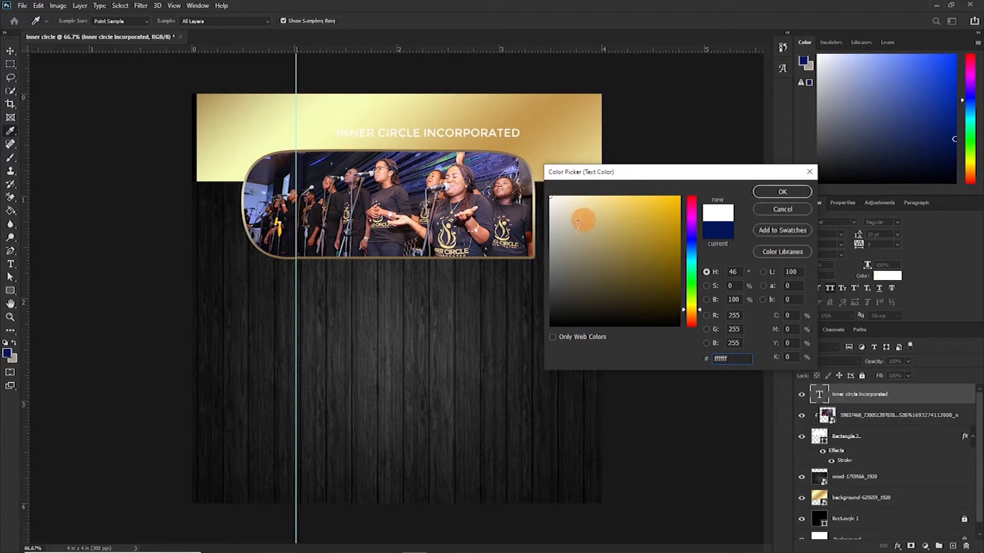
left_click(500, 285)
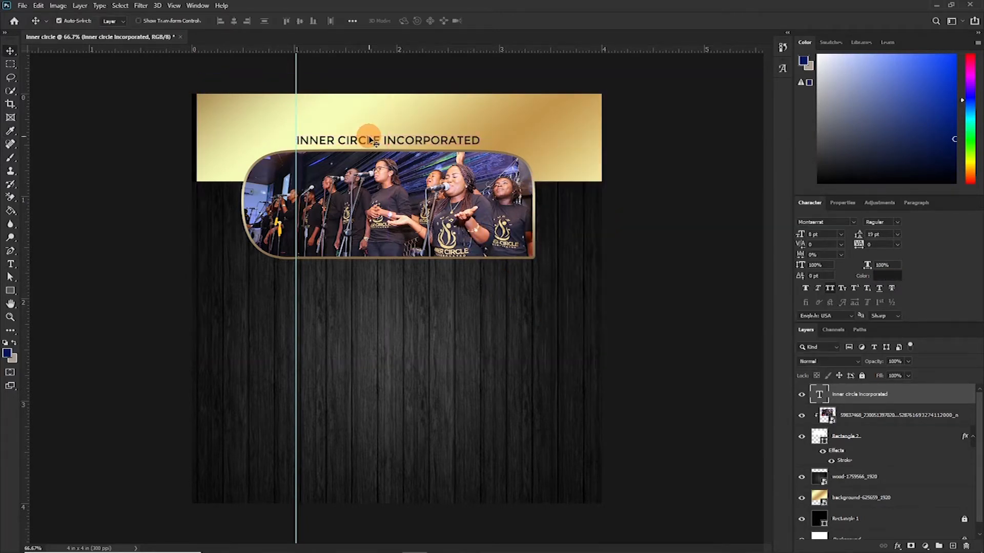
left_click_drag(369, 137, 387, 137)
- Reduce the title's size to 6 pt and move it rightward along the gold band
left_click(841, 234)
left_click(822, 256)
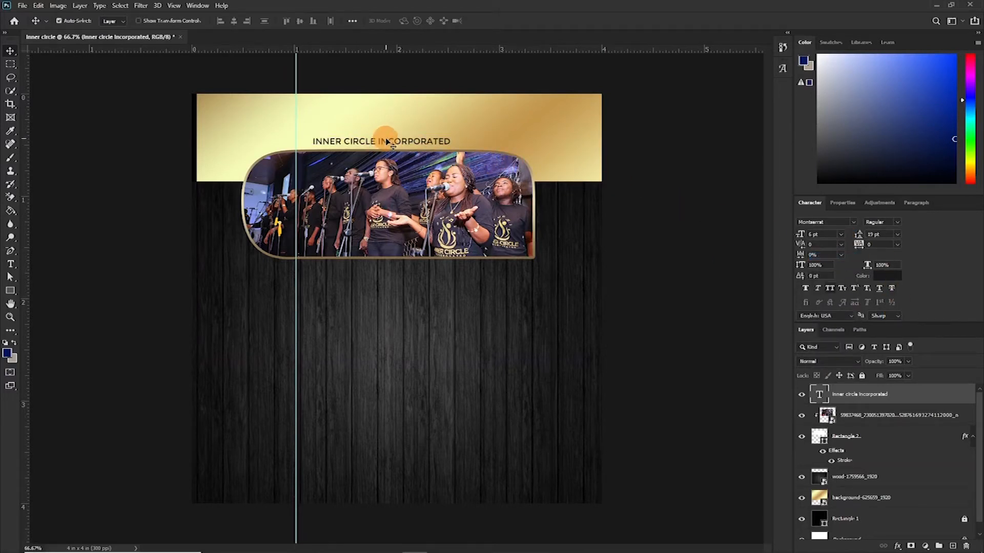
left_click_drag(388, 142, 431, 139)
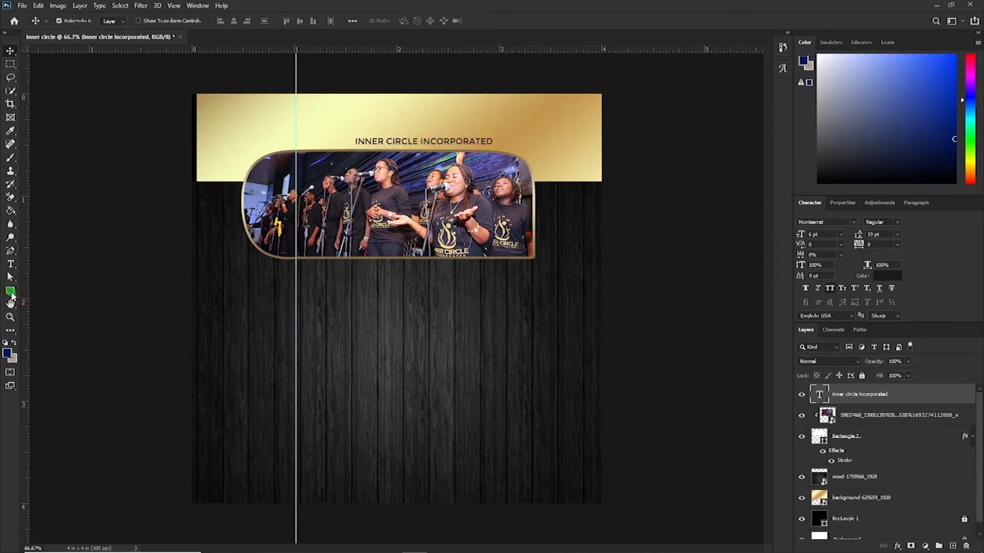
- Draw a circle about 215 px wide with the Ellipse tool over the panel's upper-left corner
left_click(11, 292)
left_click(43, 303)
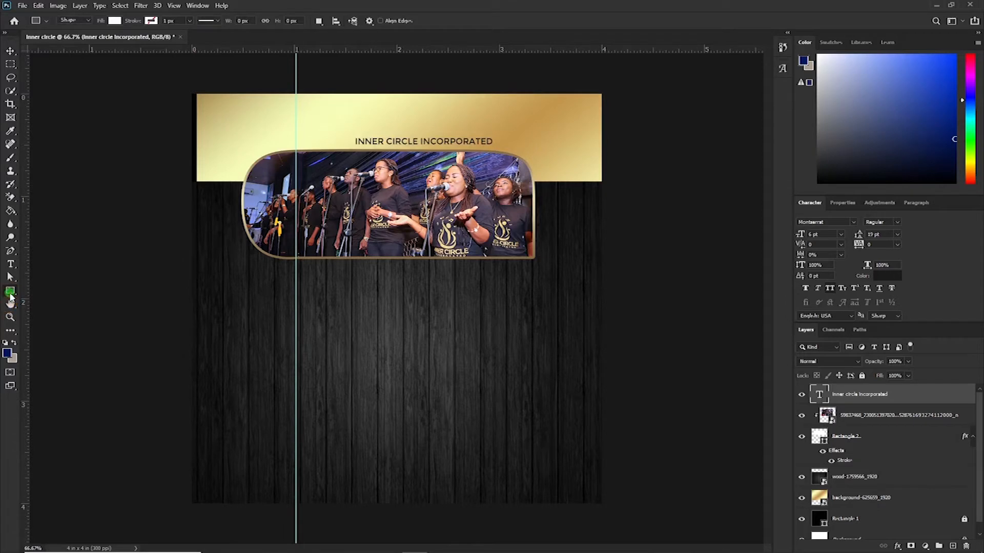
left_click(11, 294)
left_click(41, 312)
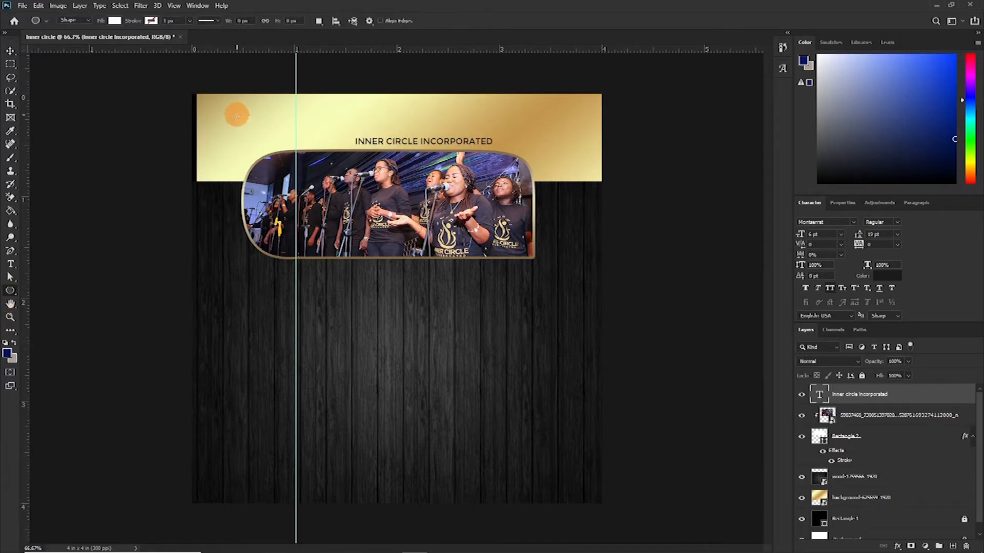
left_click_drag(236, 115, 319, 191)
left_click(221, 122)
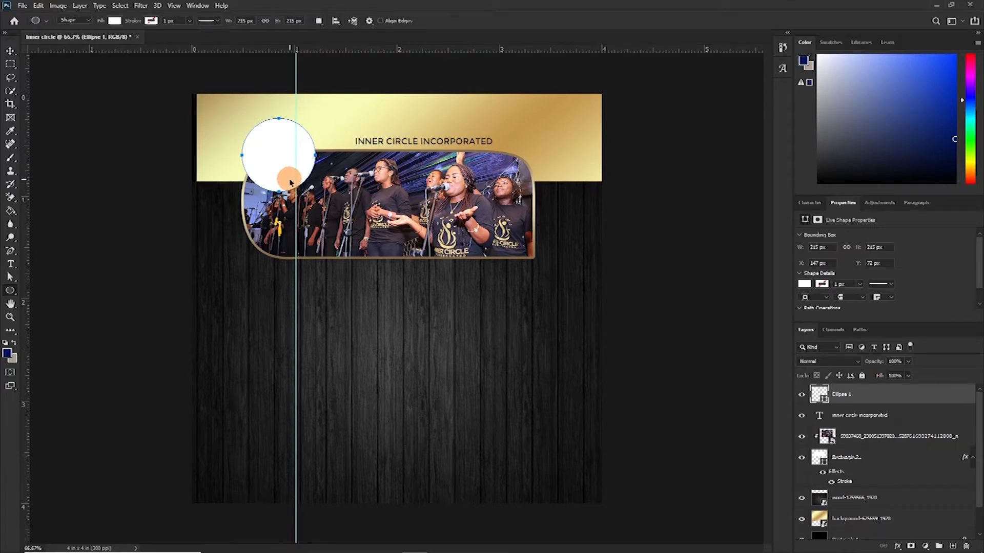
key("v")
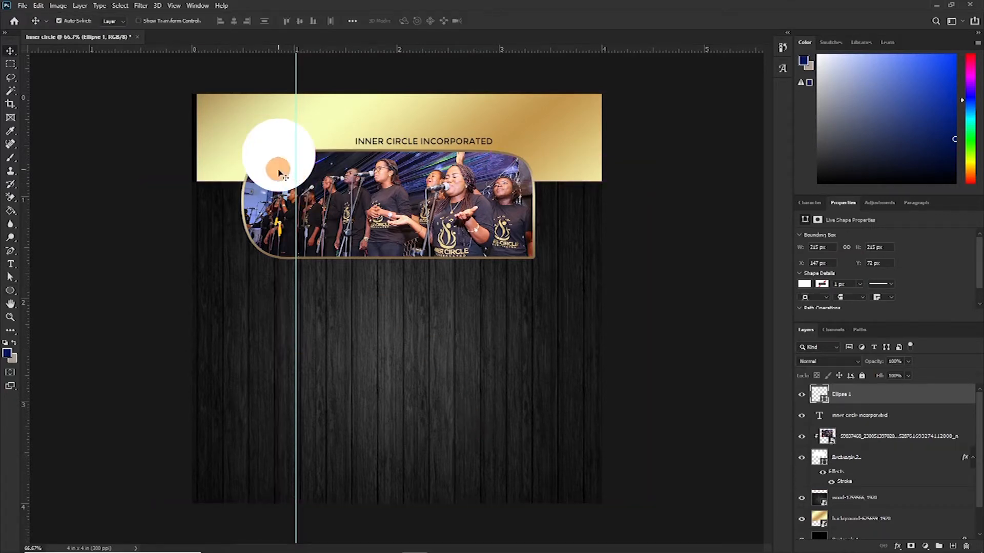
- Change the circle's fill color to near-black #0e0e0e
left_click(824, 402)
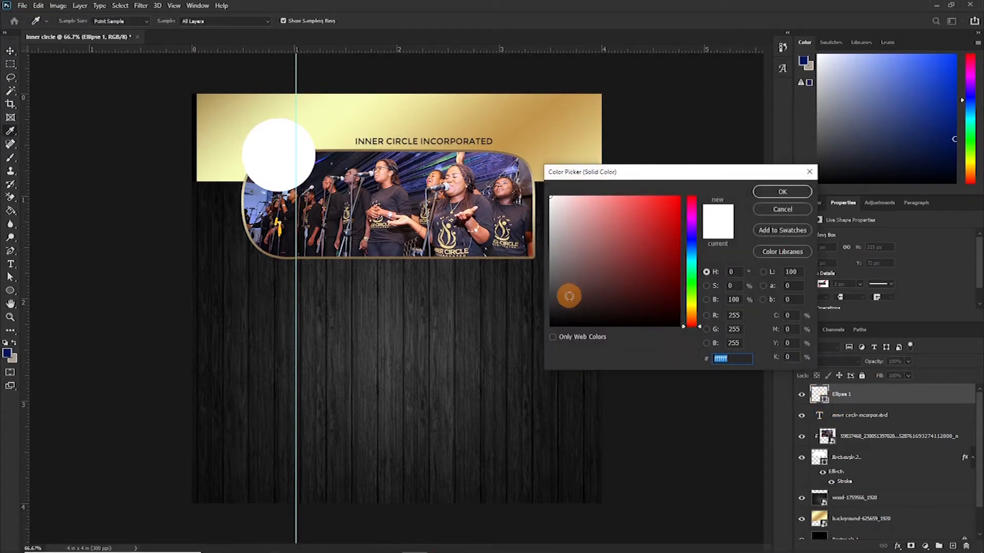
left_click(479, 335)
left_click(783, 192)
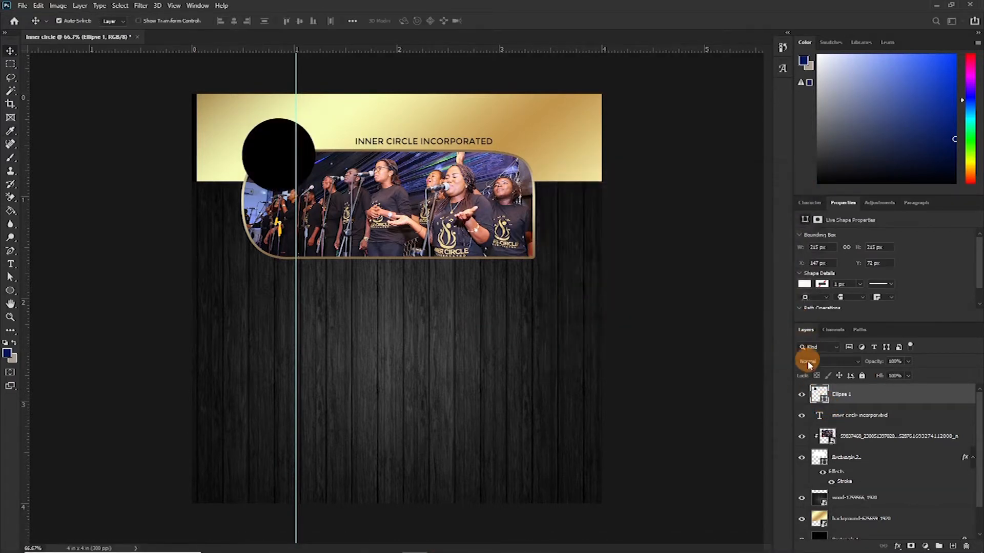
double_click(824, 403)
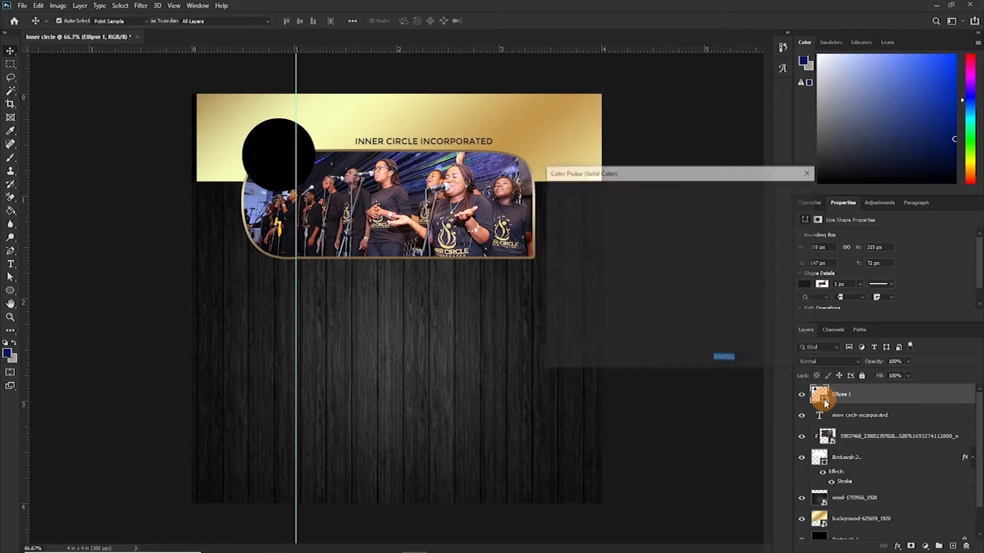
left_click(513, 319)
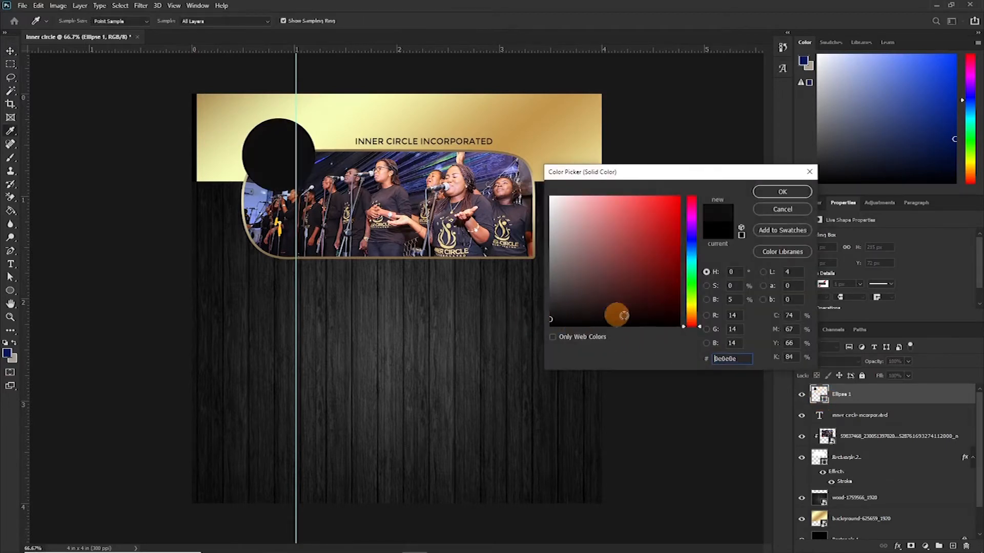
left_click(775, 190)
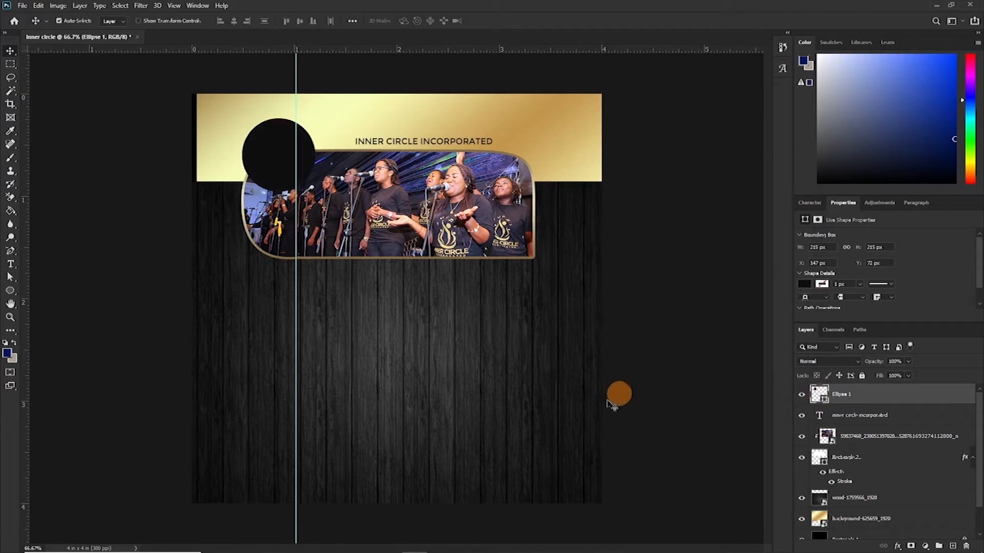
- Place the cicl logo image from the file browser onto the black circle
mouse_move(284, 530)
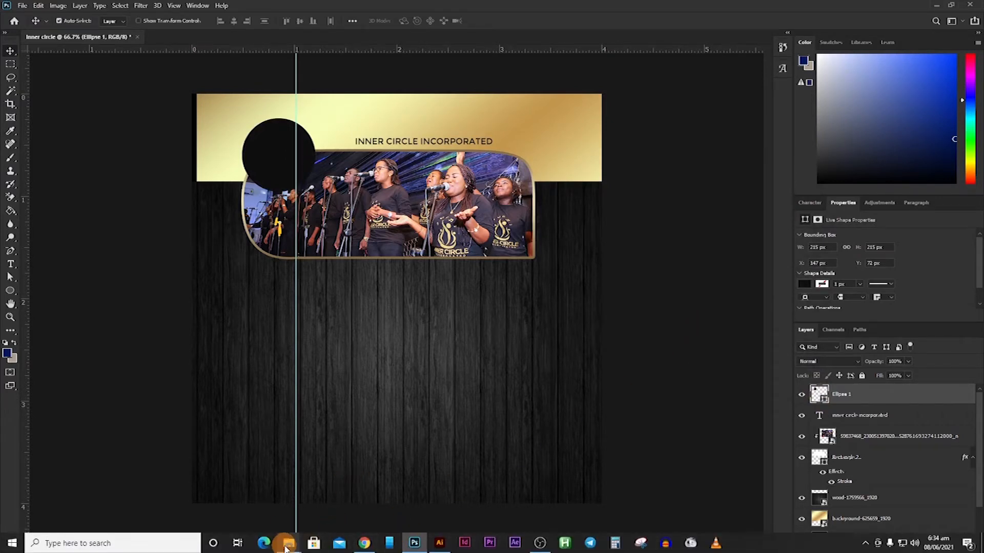
left_click(241, 509)
left_click_drag(453, 80, 410, 328)
left_click_drag(602, 94, 253, 443)
left_click_drag(233, 474, 291, 152)
left_click(489, 20)
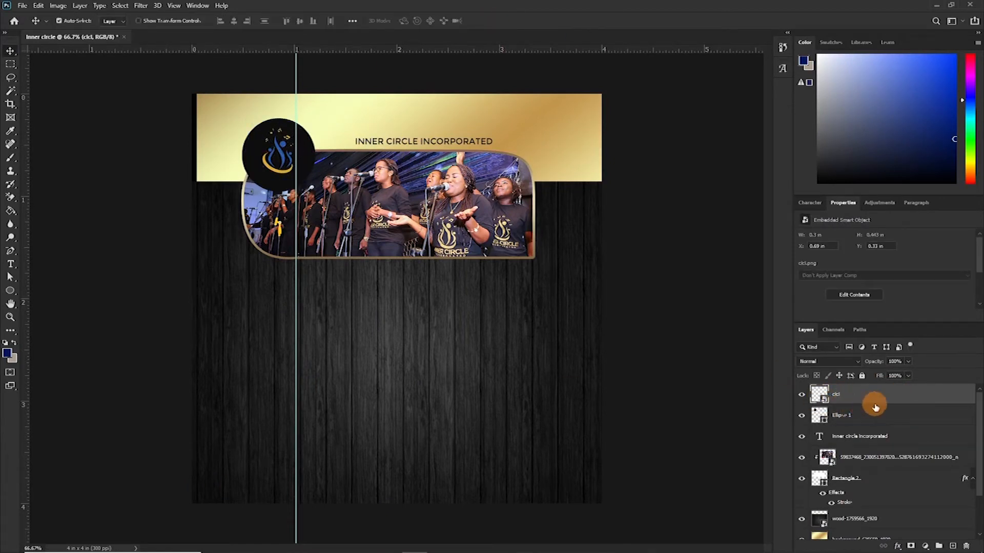
- Add a Gradient Overlay layer style with a gold preset gradient to the logo layer
double_click(922, 401)
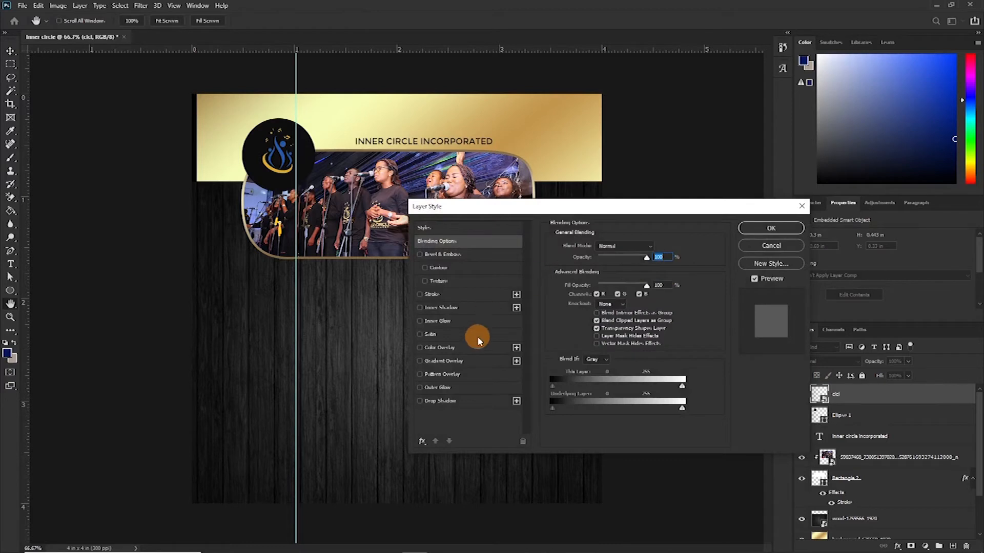
left_click(429, 362)
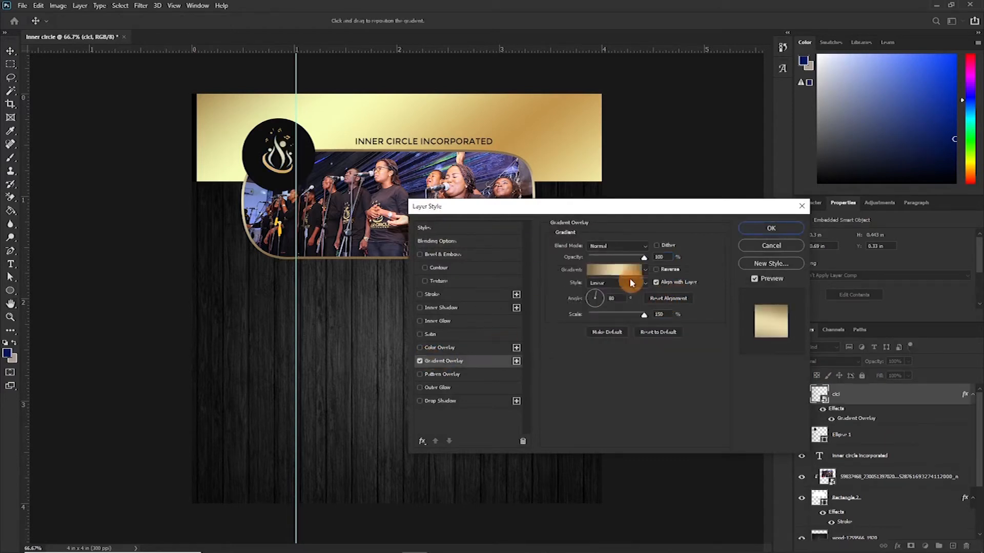
left_click(617, 269)
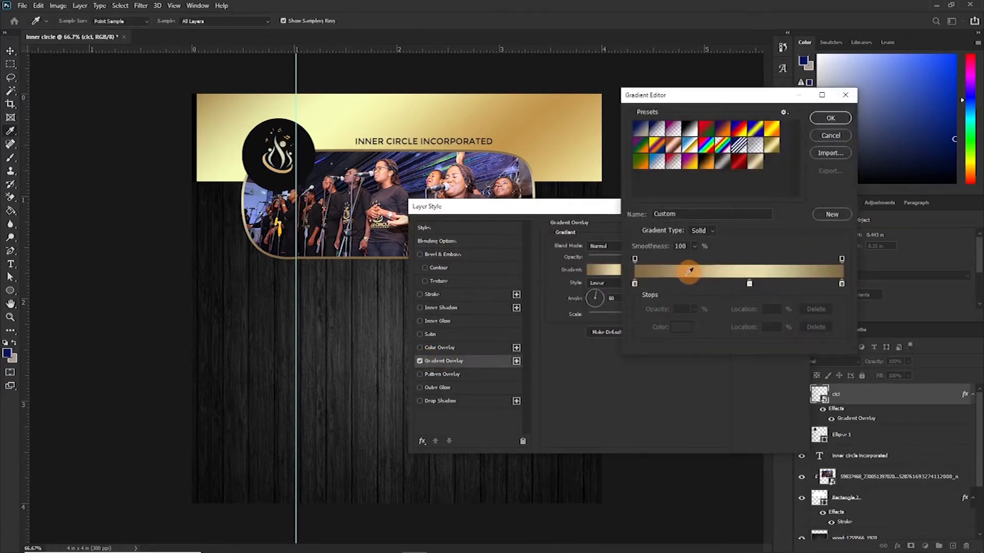
left_click(759, 164)
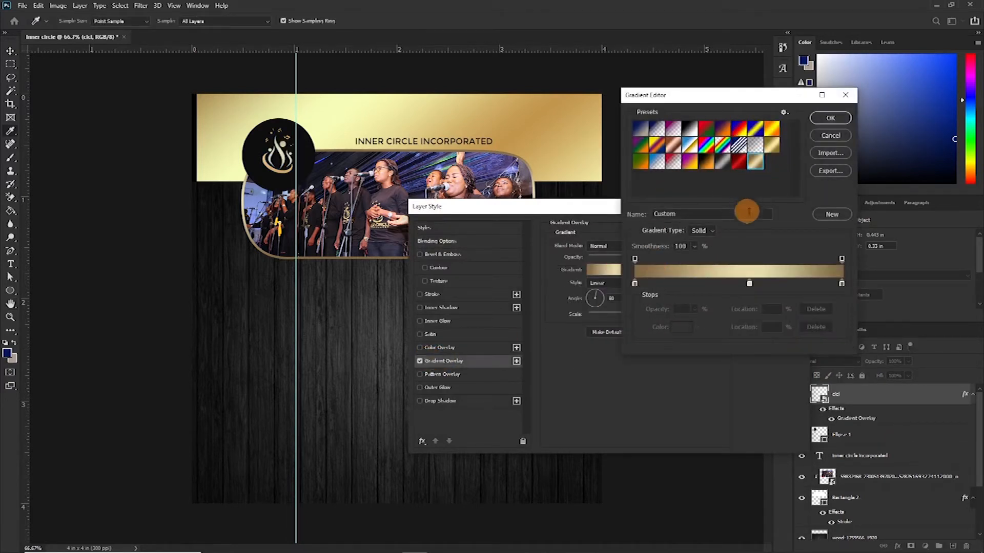
left_click(830, 121)
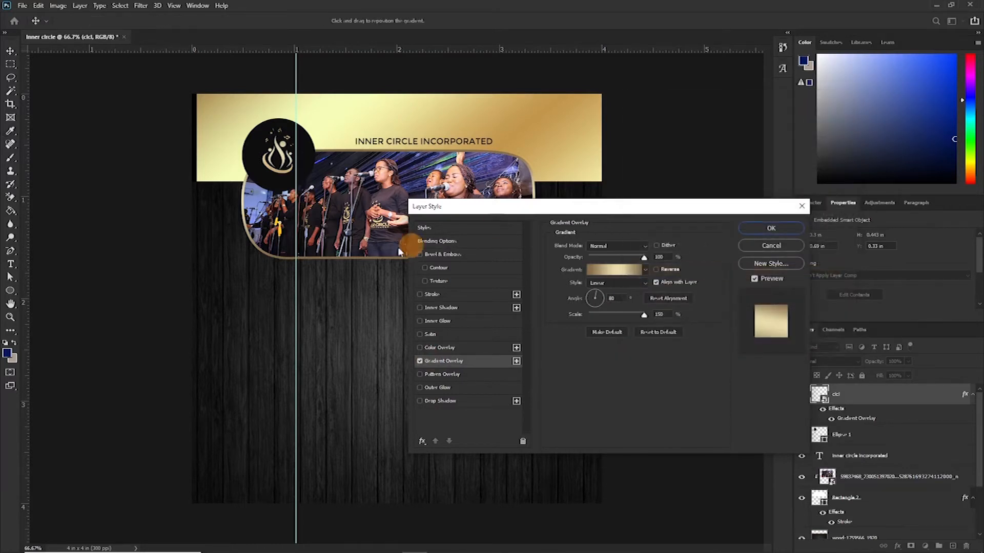
left_click(767, 234)
- Scale the logo down slightly within the circle
key("ctrl+t")
left_click_drag(293, 173, 277, 155)
key("Return")
- Scale the black circle down slightly to fit around the logo
left_click(902, 435)
key("ctrl+t")
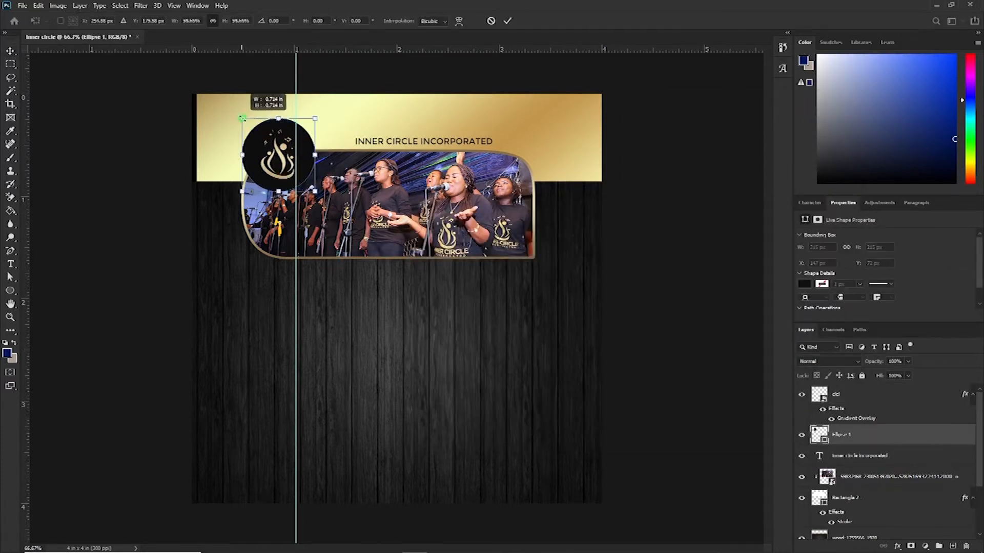
left_click_drag(241, 118, 246, 122)
key("Return")
- Select both the logo and the circle and center-align them with each other
left_click(844, 391, "shift")
left_click(235, 22)
left_click(300, 21)
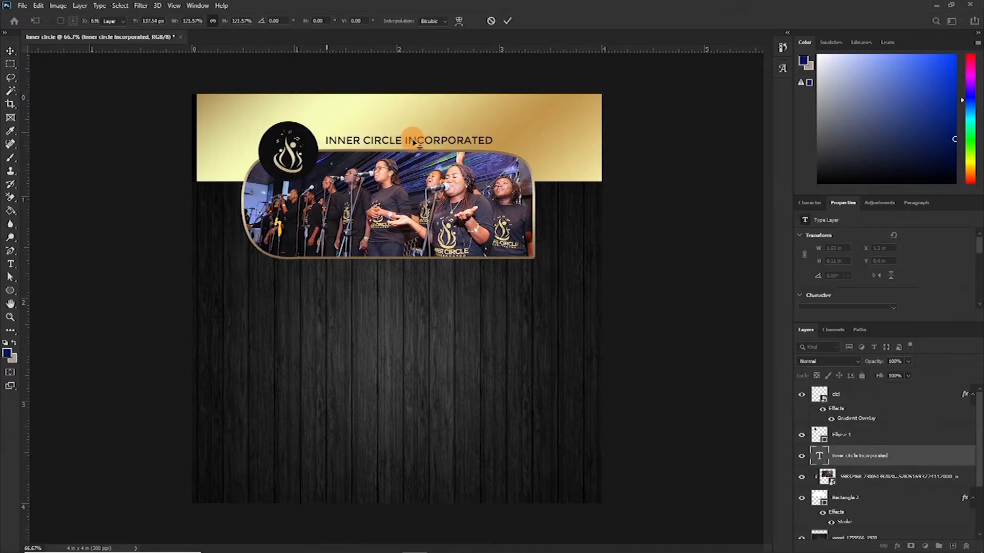
- Set the words INNER CIRCLE in the title to the ExtraBold font style and commit the text
left_click(401, 139)
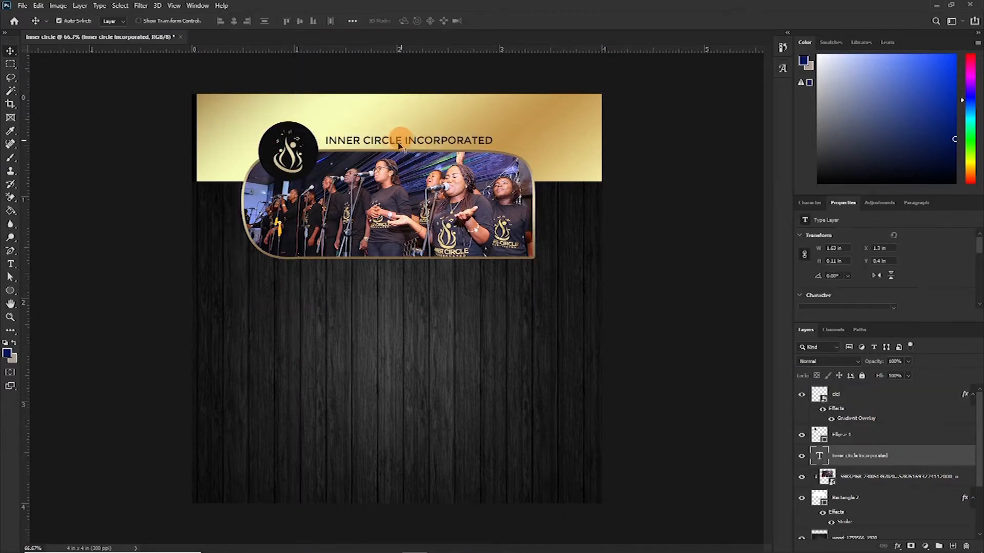
key("t")
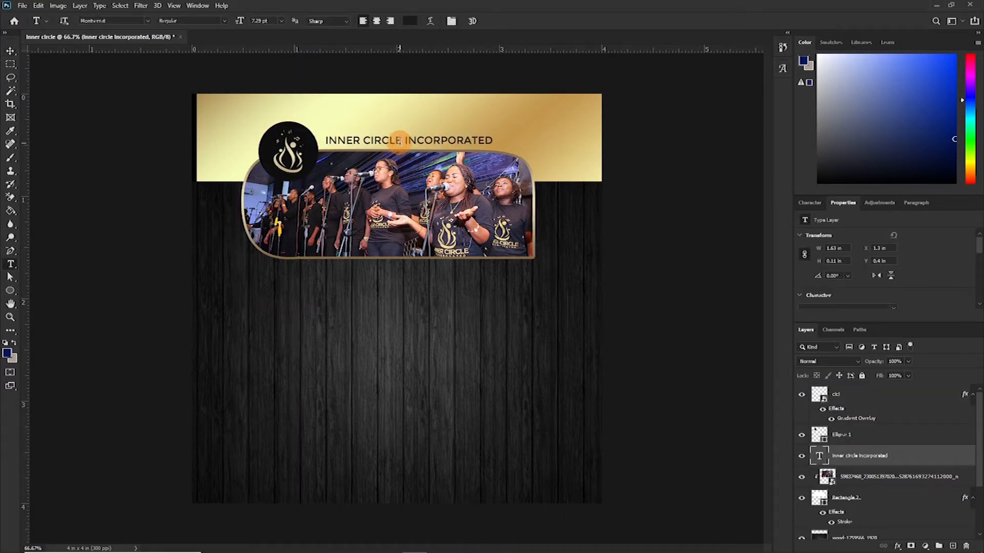
left_click(809, 203)
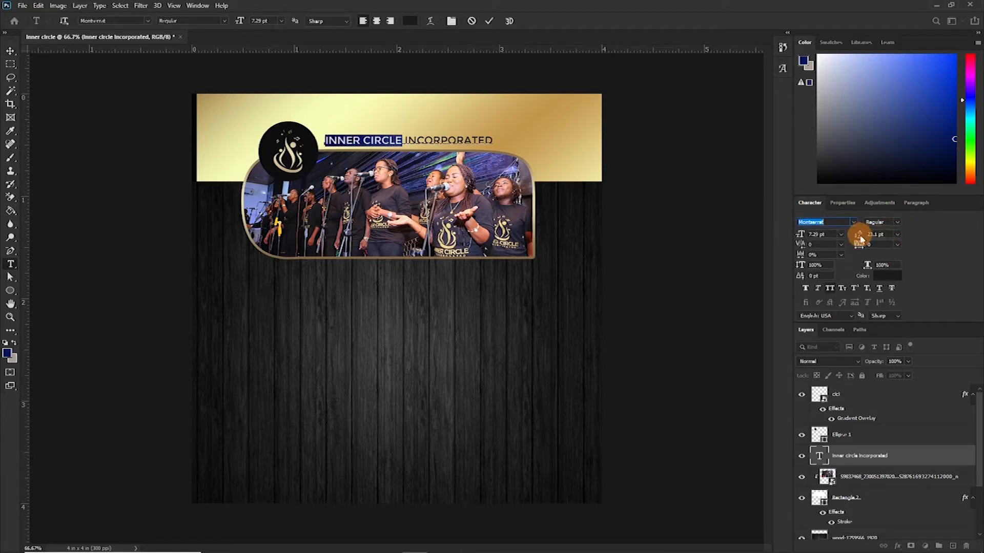
left_click(892, 226)
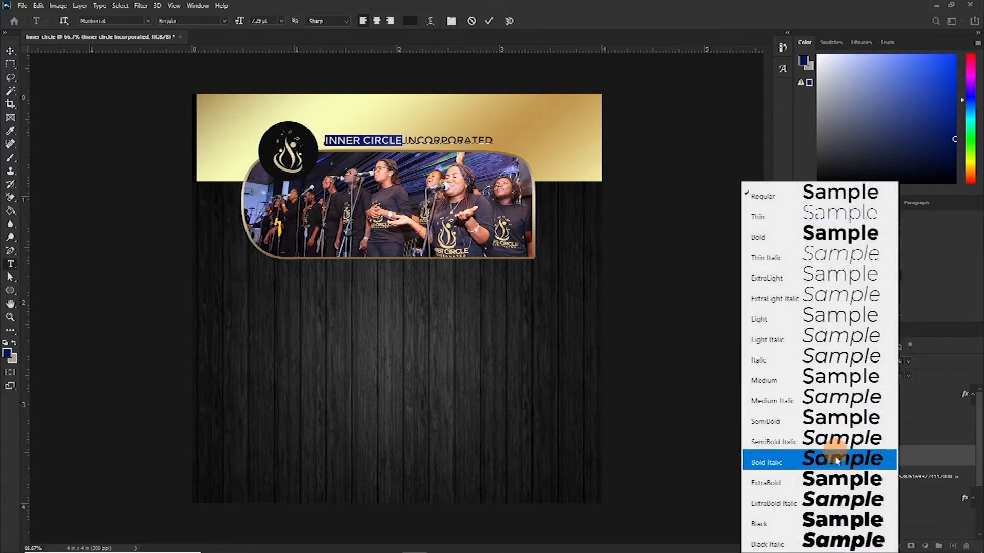
left_click(839, 480)
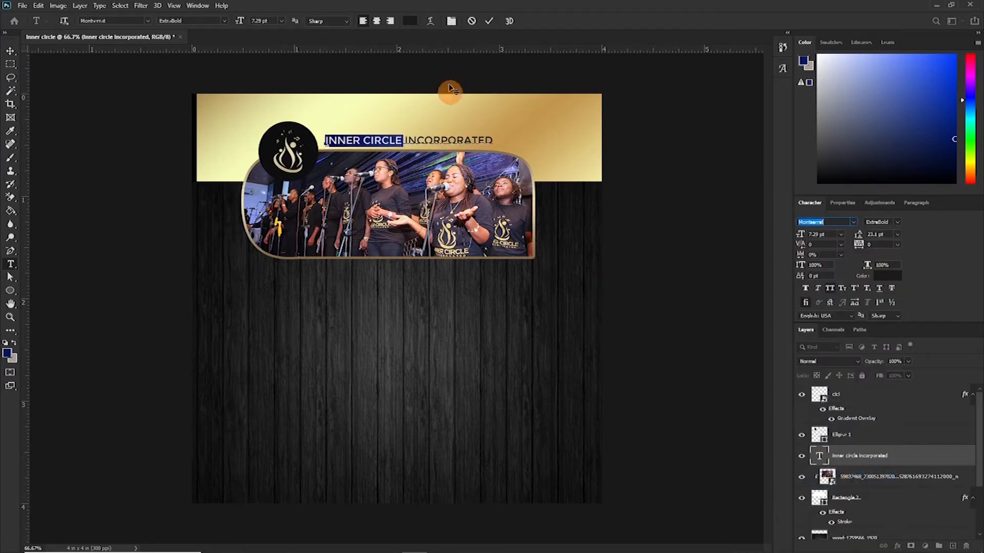
left_click(490, 23)
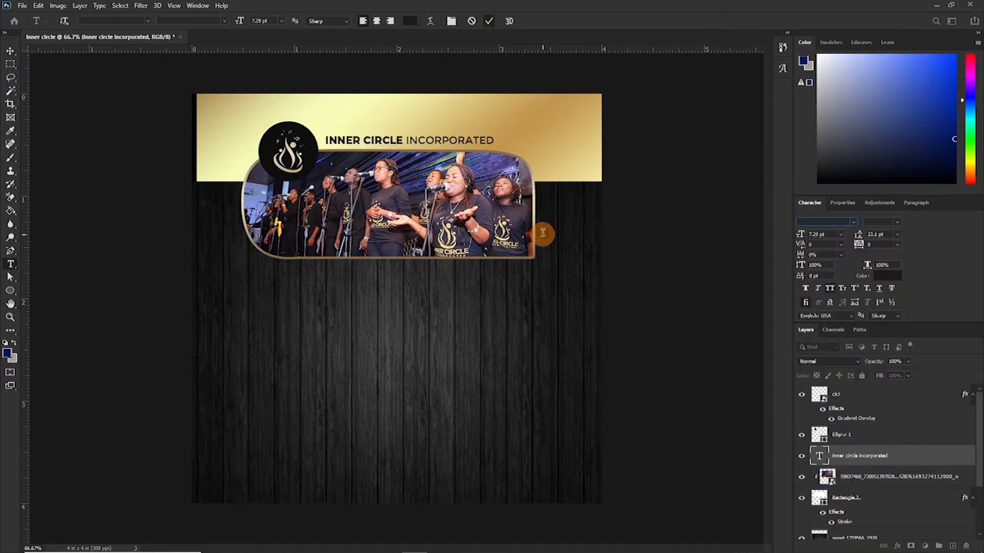
- Group the logo, circle, title and photo panel layers into a named header folder and save the document
key("v")
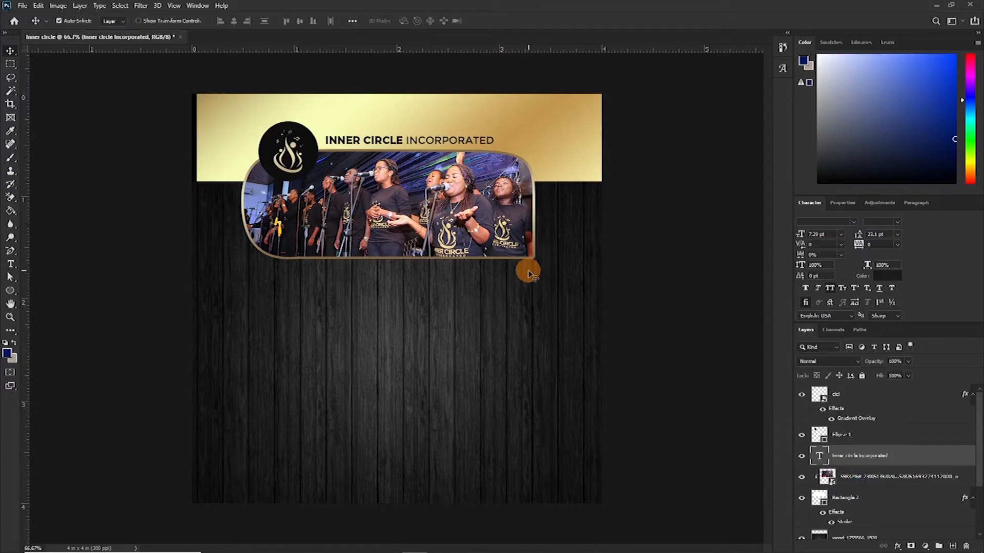
key("ctrl")
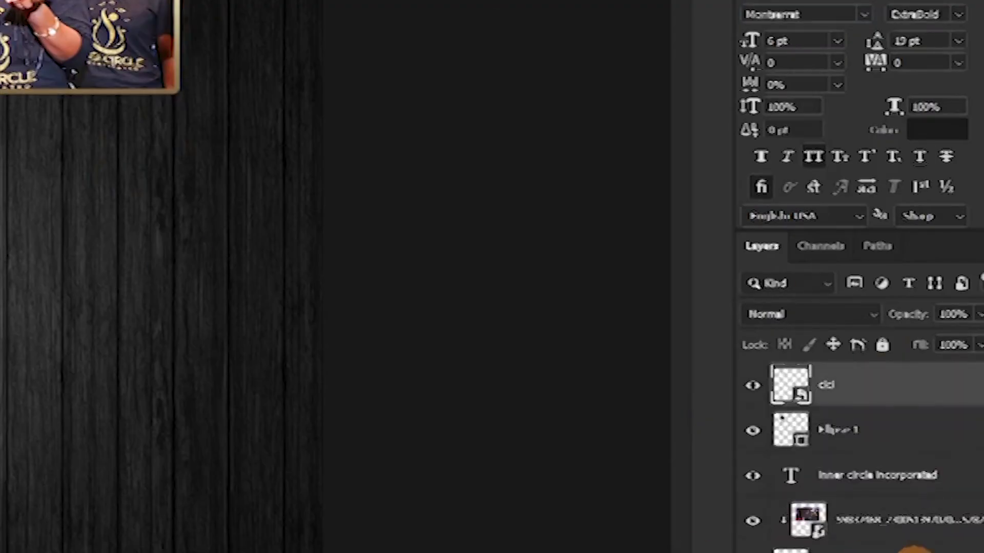
left_click(871, 441, "shift")
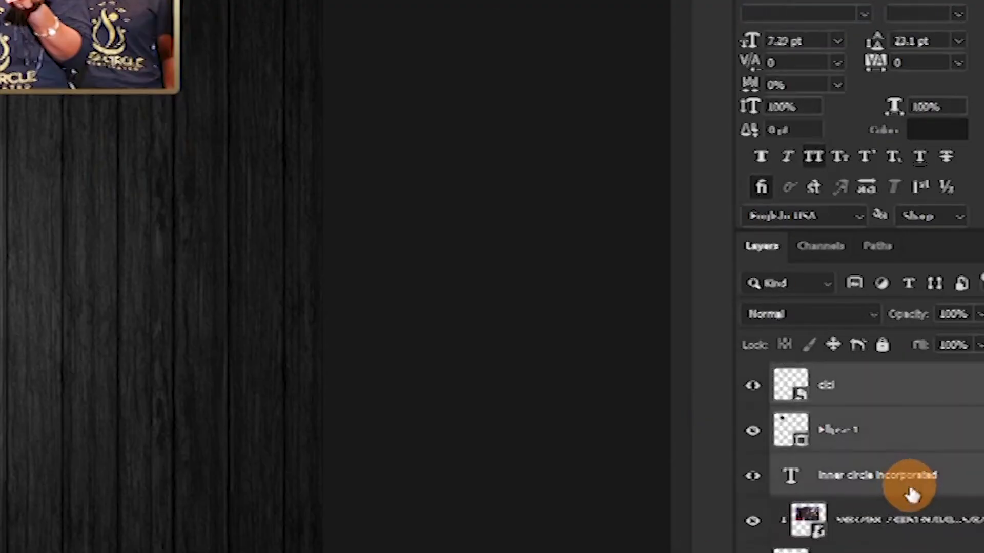
key("ctrl+g")
double_click(835, 380)
type("logo")
key("Return")
left_click(881, 458, "shift")
key("ctrl+g")
double_click(838, 379)
type("left")
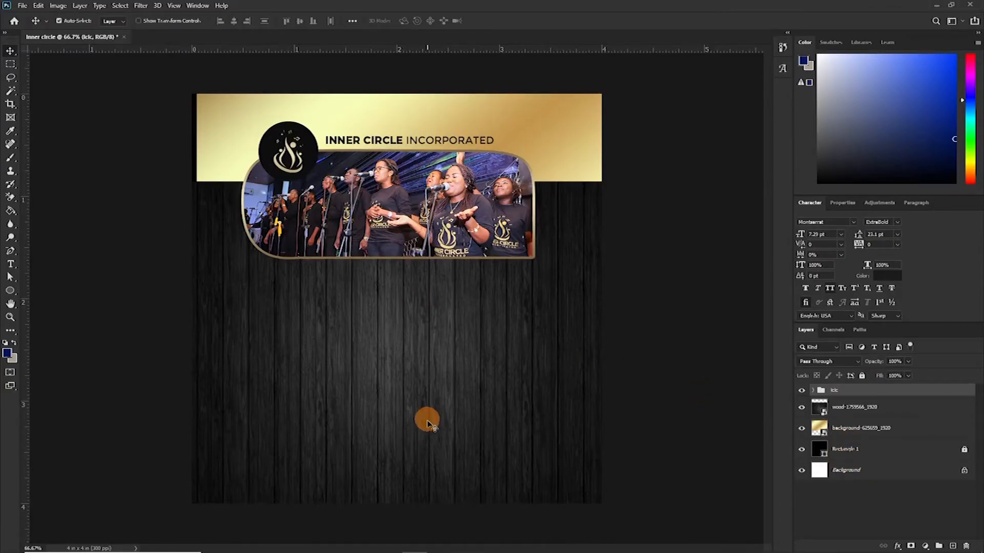
key("ctrl+s")
- Draw a full-width rectangle about 1243 × 259 px and move it to the bottom of the banner
right_click(12, 291)
left_click(51, 289)
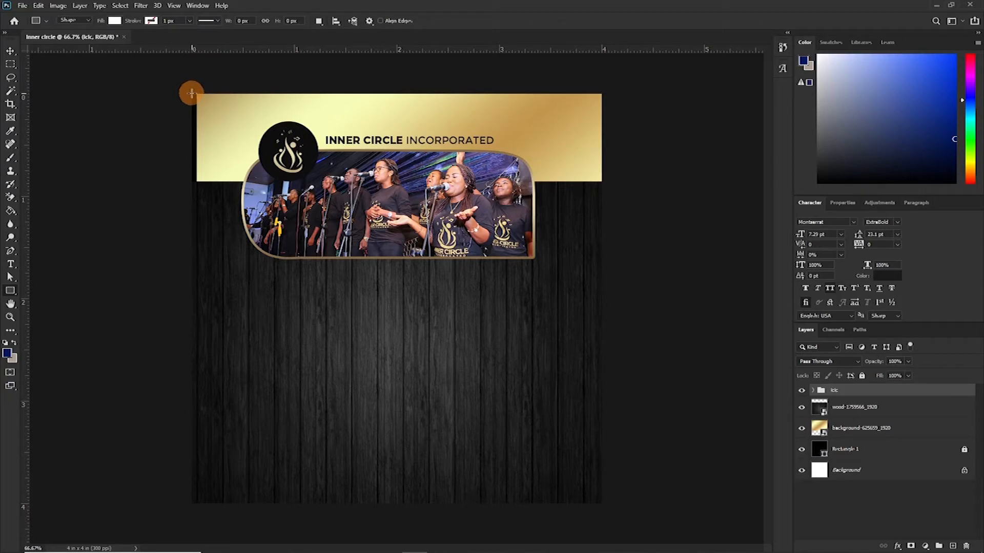
left_click_drag(191, 94, 615, 180)
key("v")
left_click_drag(453, 136, 428, 455)
key("ctrl+plus")
left_click_drag(150, 68, 167, 154)
left_click(167, 155)
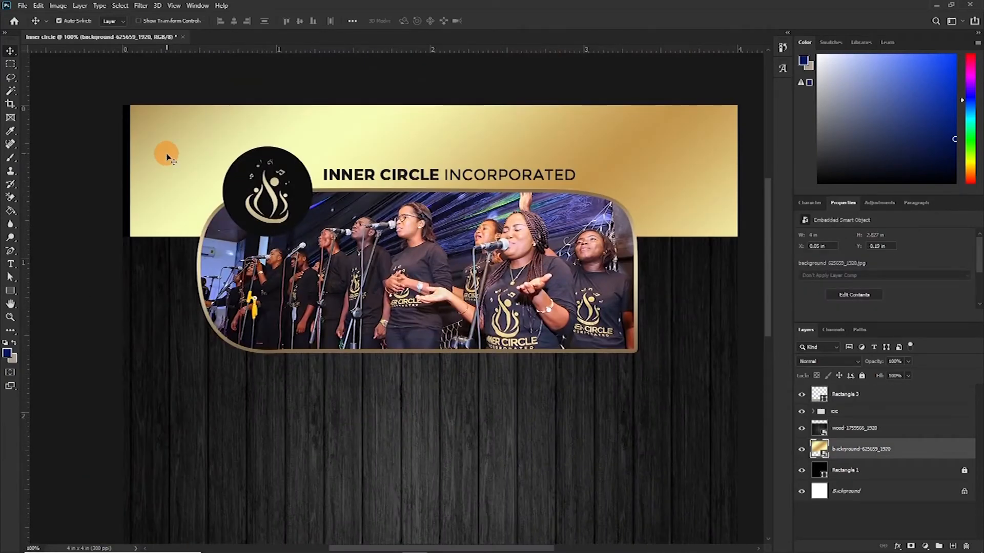
key("ctrl+t")
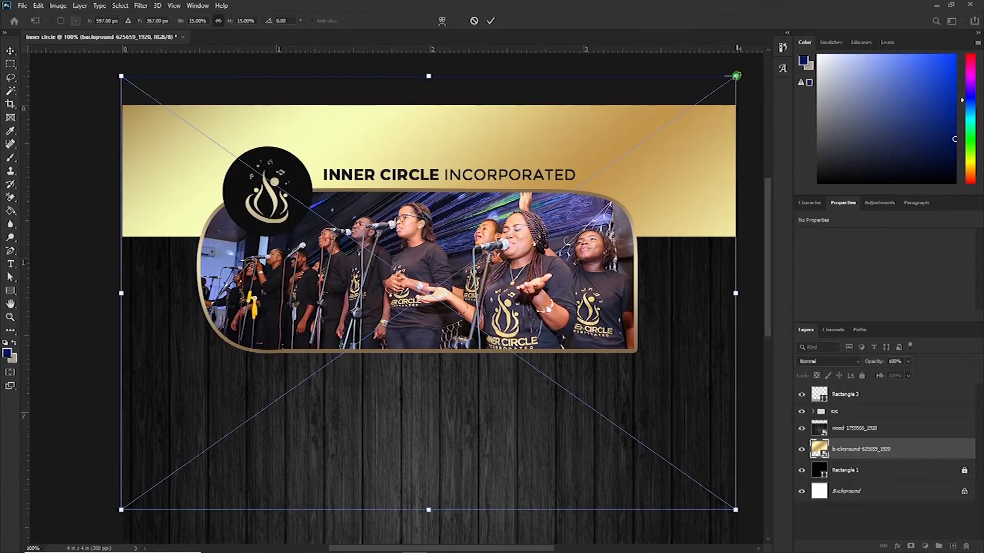
key("Return")
- Change the bottom rectangle's fill colour to a light beige
key("ctrl+minus")
key("ctrl+minus")
left_click(506, 413)
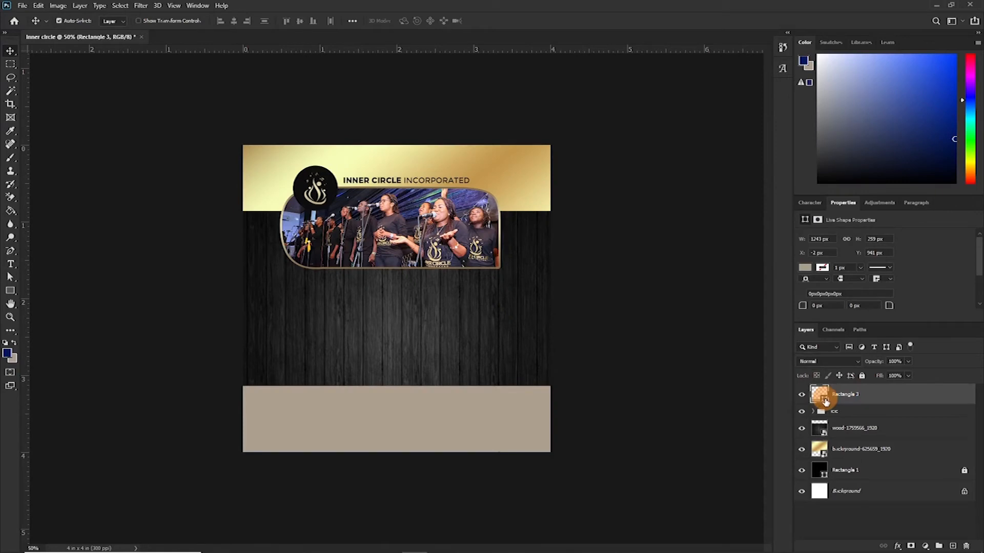
double_click(820, 395)
left_click(567, 218)
left_click(783, 192)
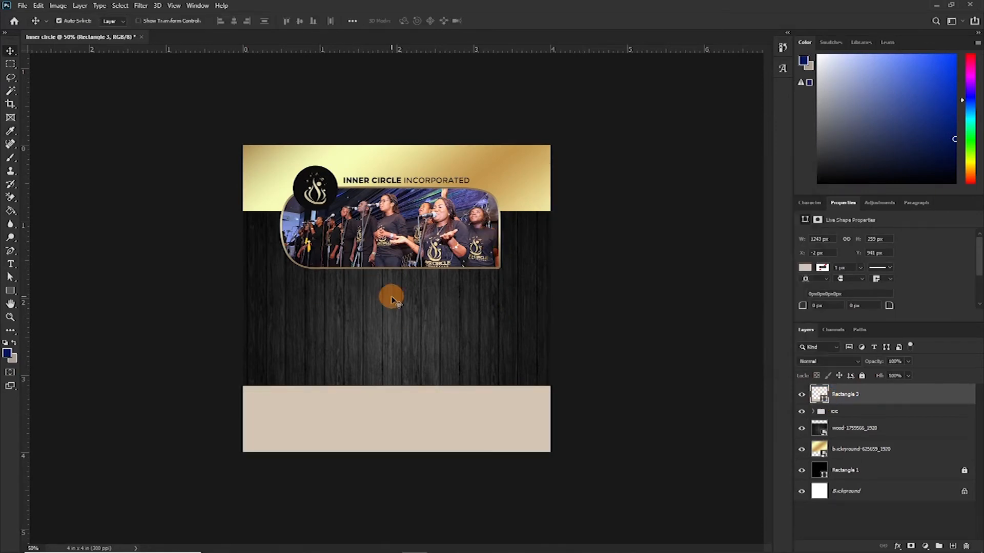
- Draw a tall rectangle about 0.7 × 1.08 in below the photo panel and duplicate it to its right
key("ctrl+plus")
key("ctrl+plus")
key("ctrl+plus")
left_click(11, 291)
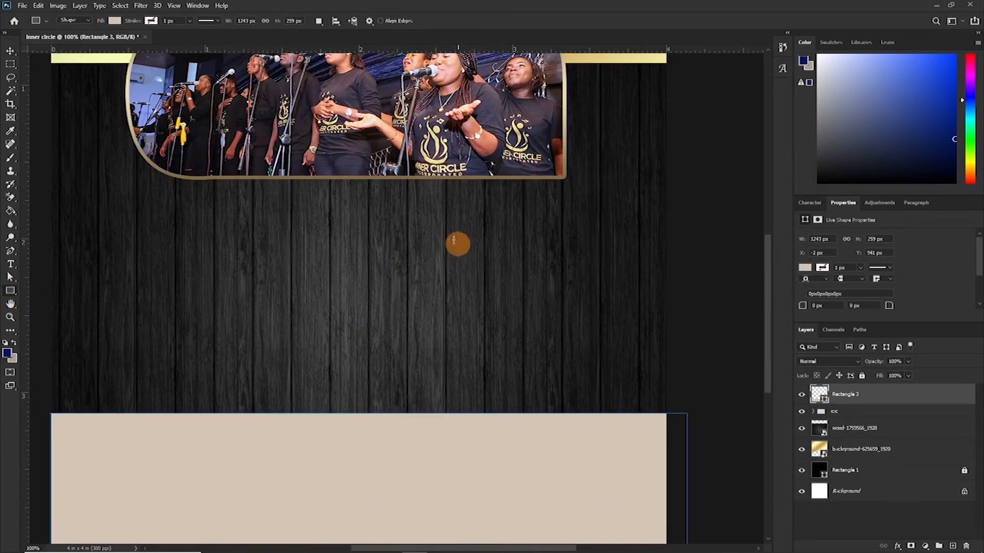
left_click_drag(439, 222, 546, 387)
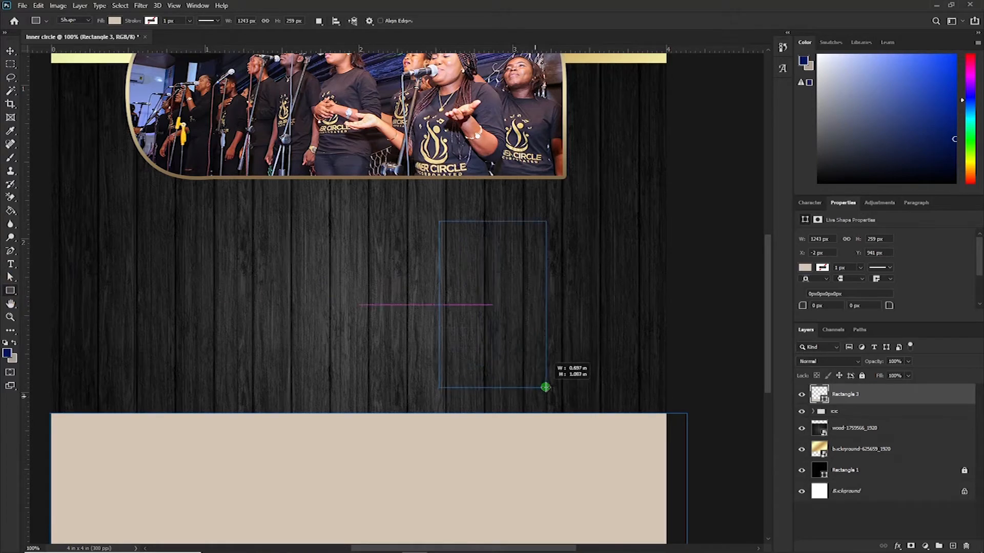
key("v")
mouse_move(509, 297)
left_mouse_down()
mouse_move(466, 295)
mouse_move(581, 298)
left_mouse_up()
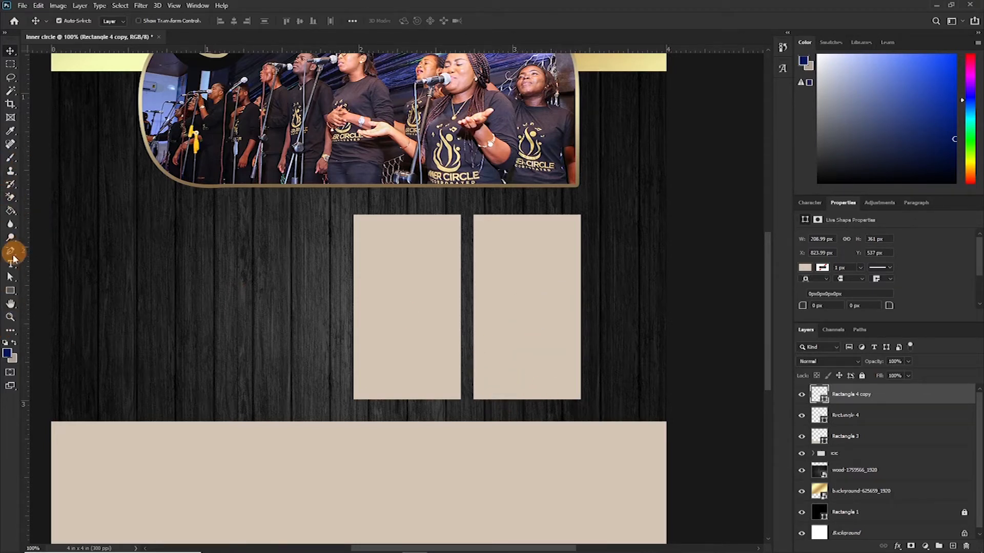
- Add an anchor point on the copied rectangle's right edge and delete its bottom-right corner point to curve that corner
left_click(12, 255)
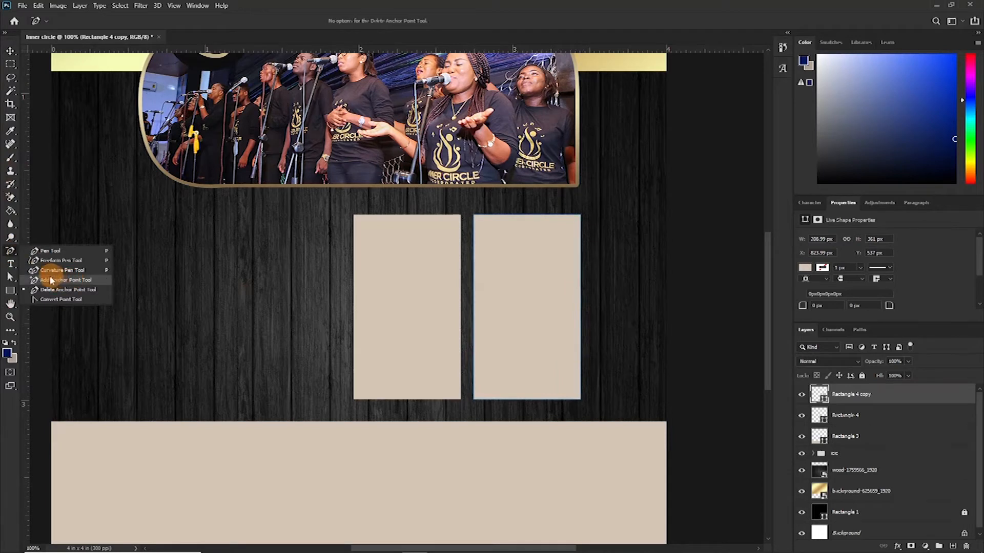
left_click(65, 280)
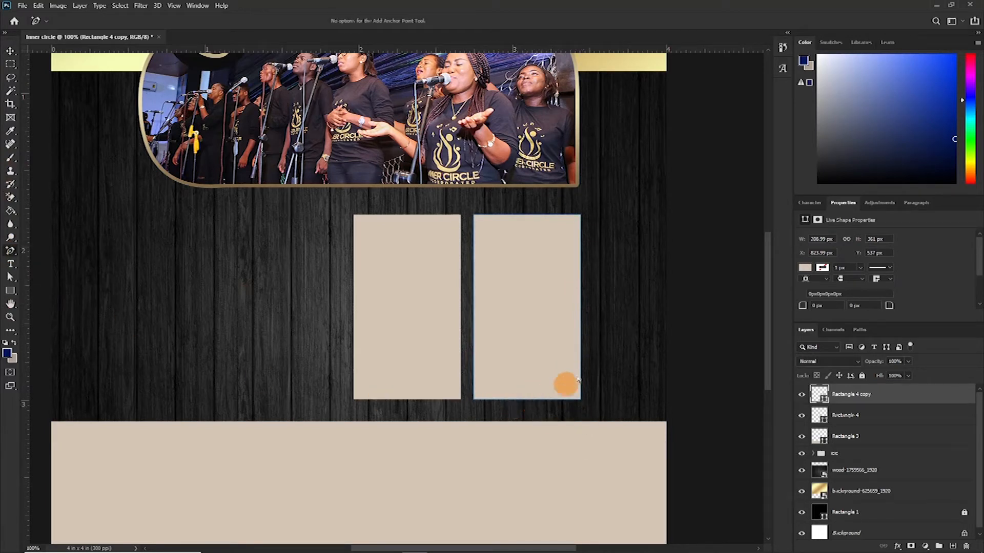
left_click(581, 323)
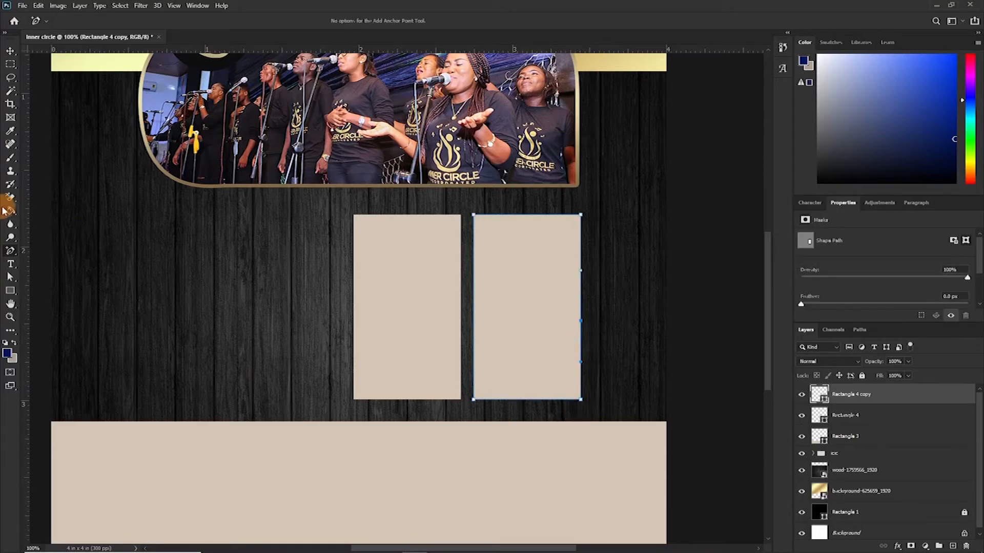
left_click(9, 254)
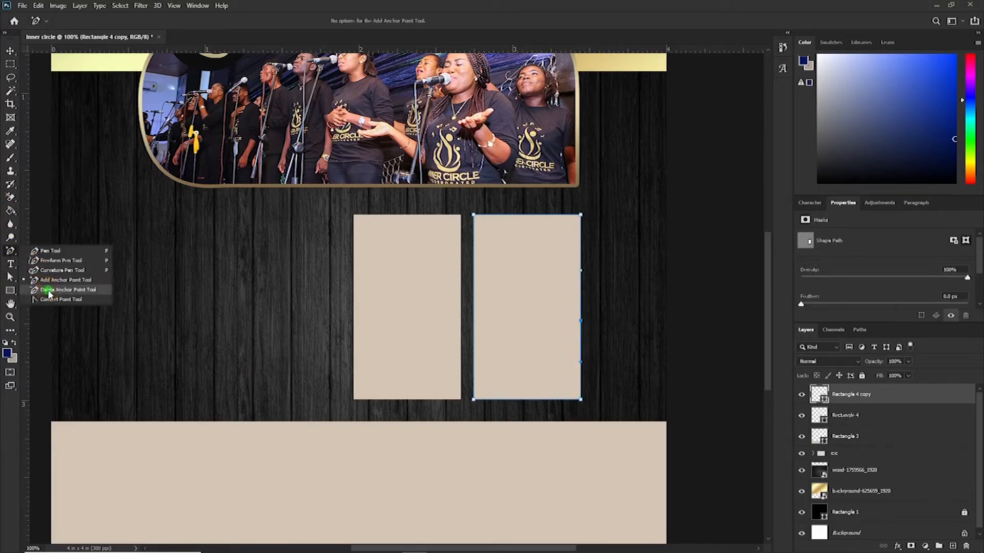
left_click(66, 290)
left_click(580, 400)
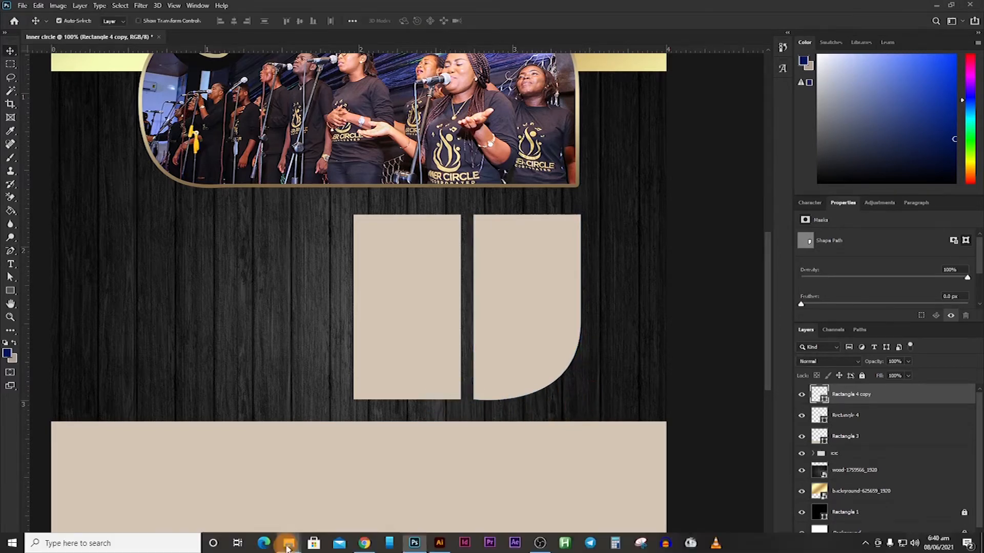
mouse_move(289, 551)
left_click(257, 477)
left_click_drag(328, 162, 593, 388)
scroll(593, 388, "up", 3)
left_click_drag(665, 90, 360, 396)
scroll(360, 396, "down", 5)
left_click_drag(233, 351, 418, 246)
left_click_drag(546, 124, 475, 195)
left_click_drag(363, 293, 416, 241)
key("Return")
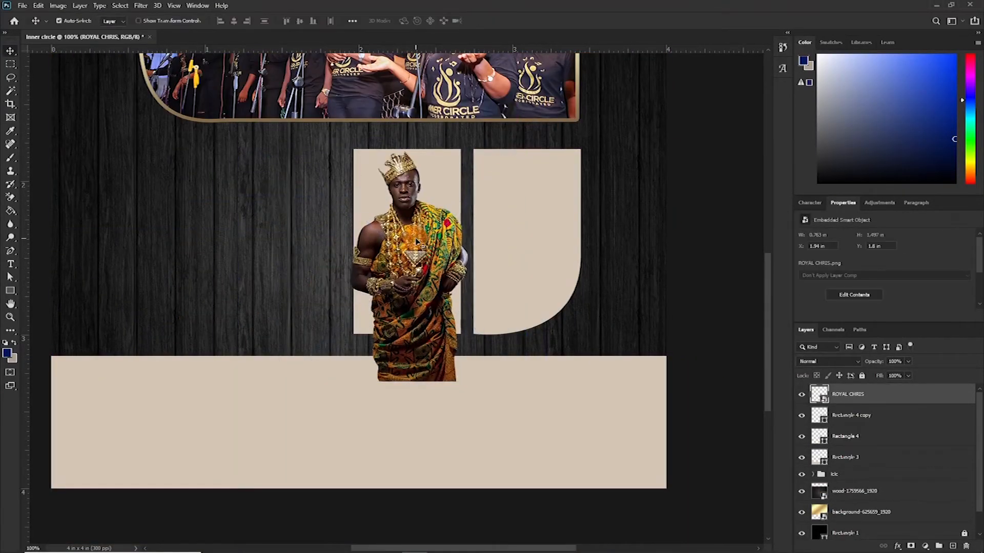
left_click_drag(822, 396, 816, 433)
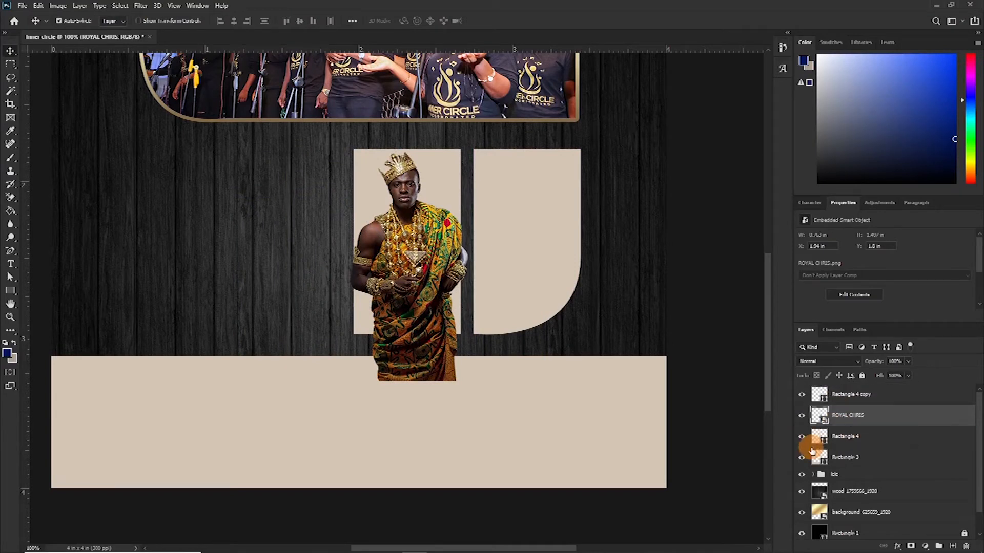
left_click(802, 440)
left_click(802, 438)
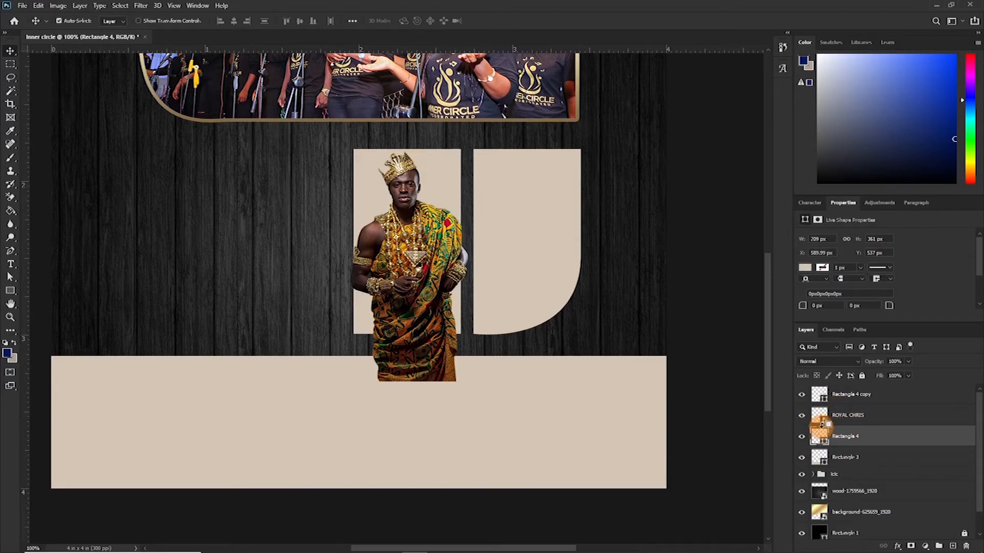
left_click(820, 425, "alt")
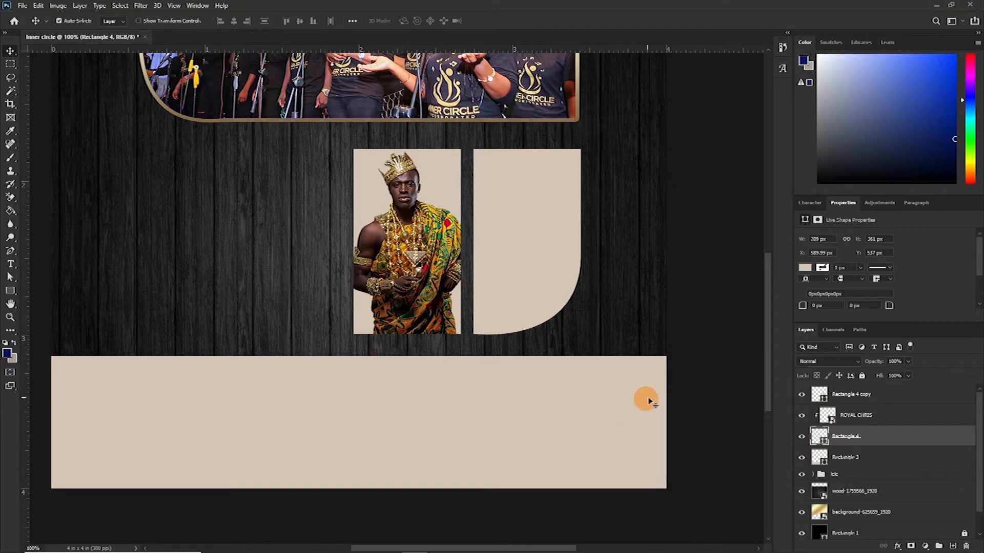
mouse_move(239, 550)
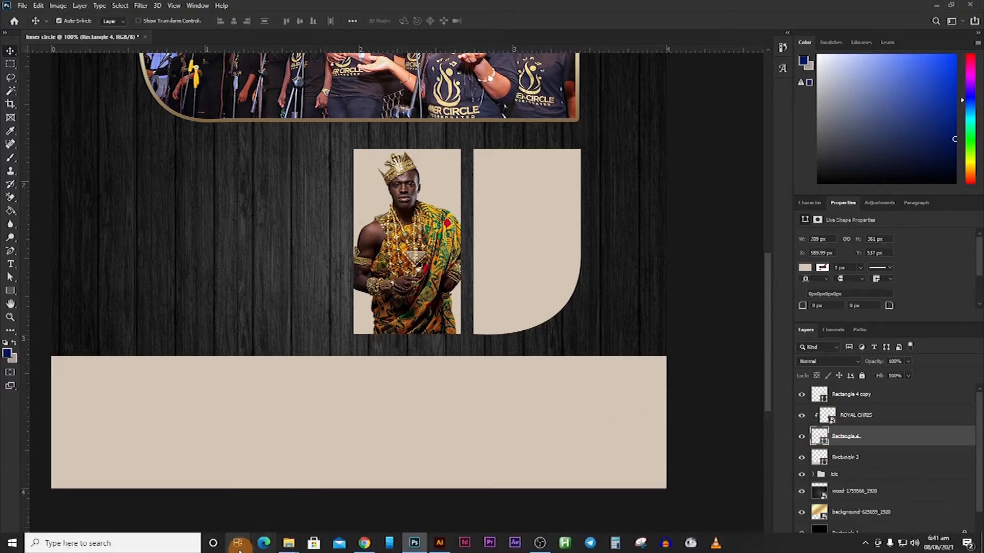
mouse_move(287, 546)
left_click(265, 504)
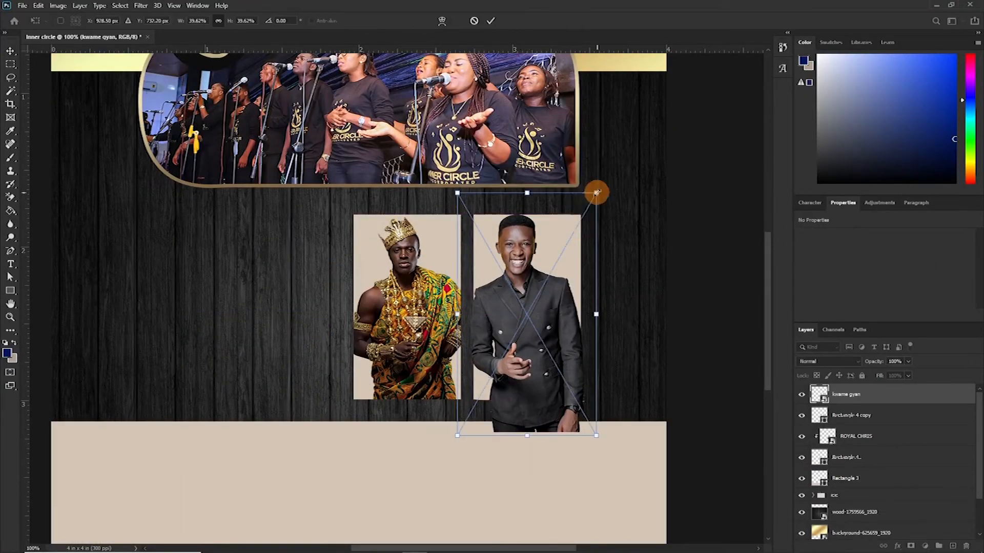
left_click_drag(527, 291, 530, 301)
key("Return")
key("ctrl+alt+g")
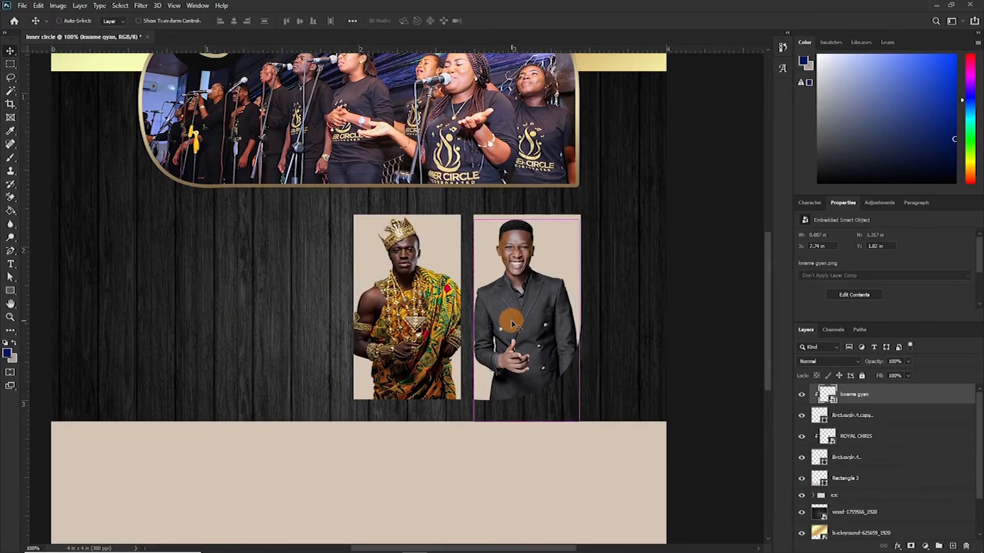
key("ctrl+minus")
left_click(481, 286)
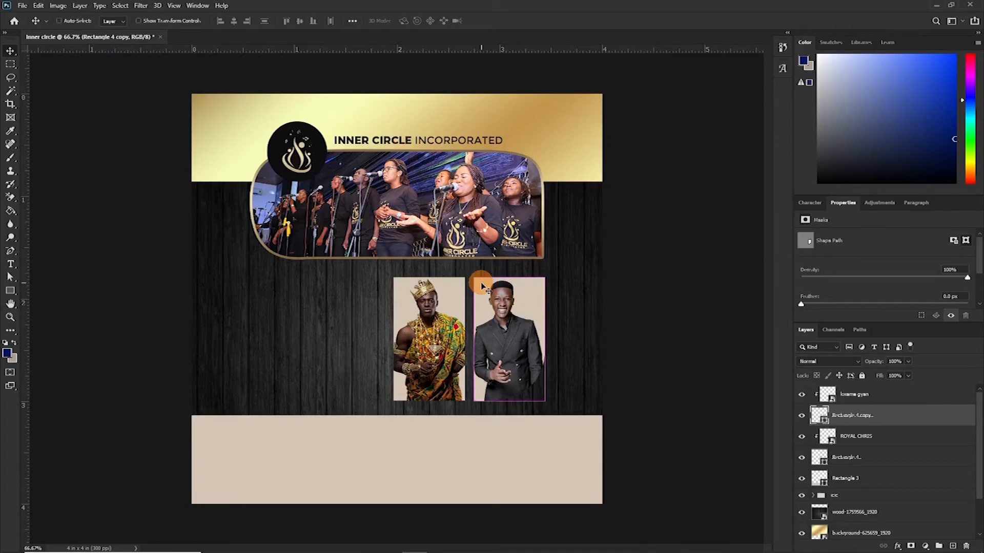
key("ctrl+plus")
key("ctrl+plus")
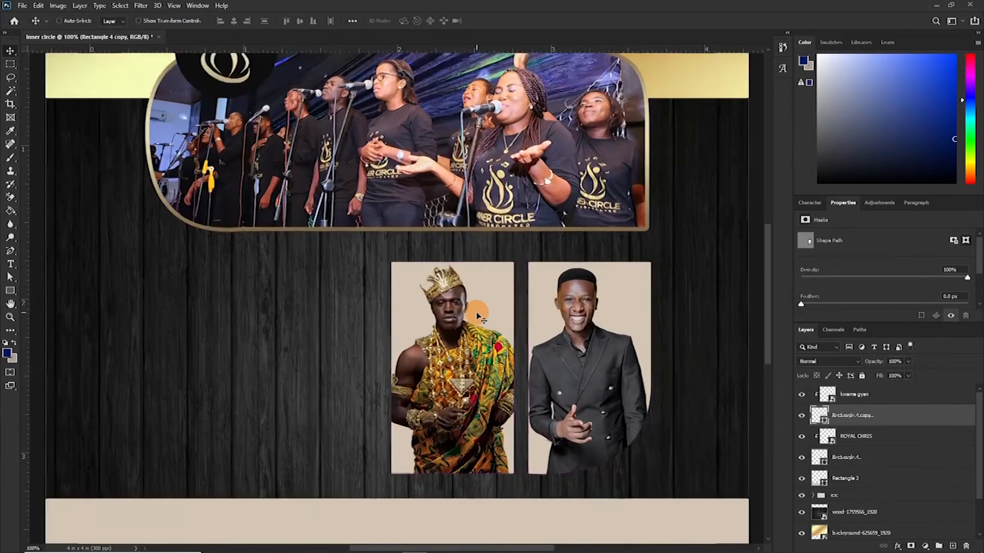
left_click_drag(486, 336, 419, 208)
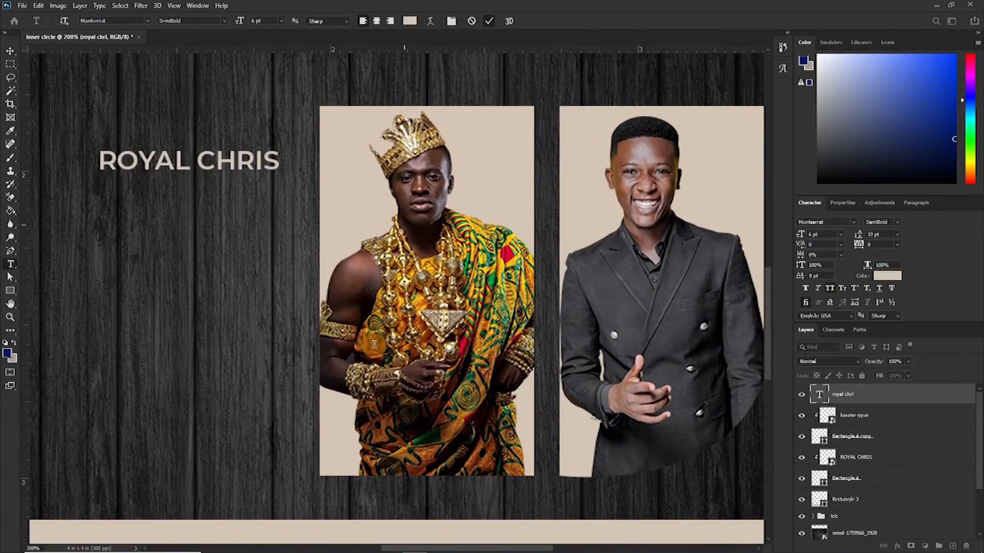
key("v")
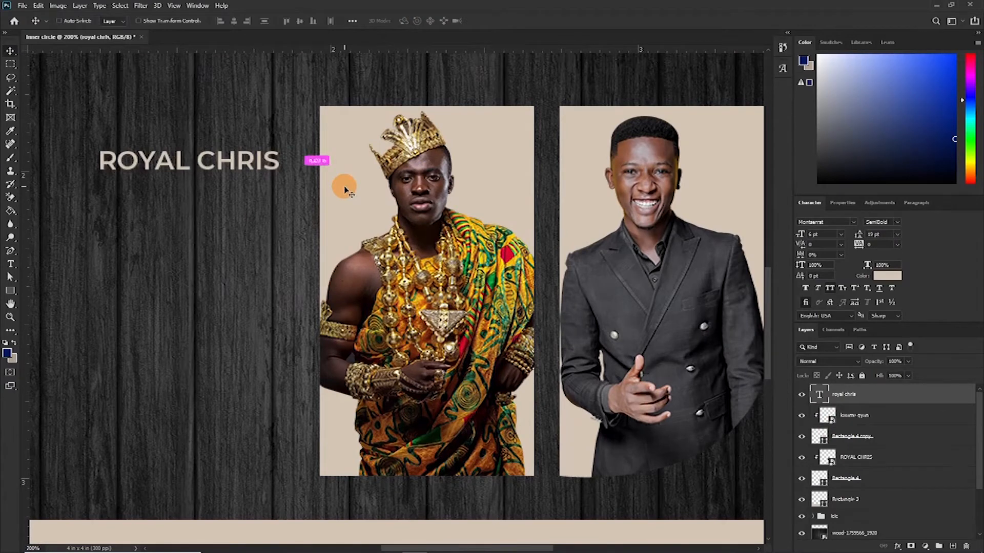
key("ctrl+t")
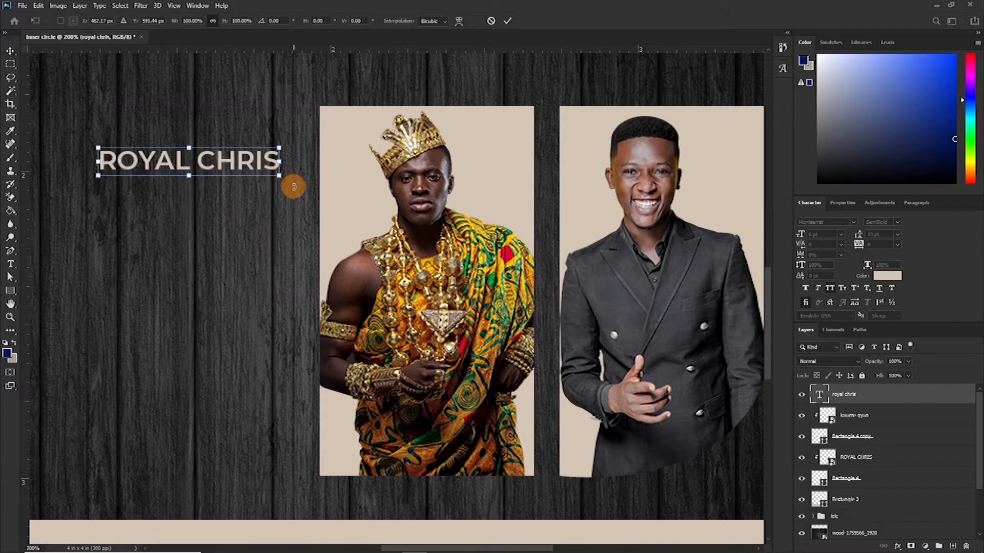
mouse_move(293, 187)
left_mouse_down()
mouse_move(283, 124)
mouse_move(234, 88)
mouse_move(207, 92)
mouse_move(280, 220)
mouse_move(270, 313)
mouse_move(288, 360)
mouse_move(302, 354)
left_mouse_up()
left_click(815, 234)
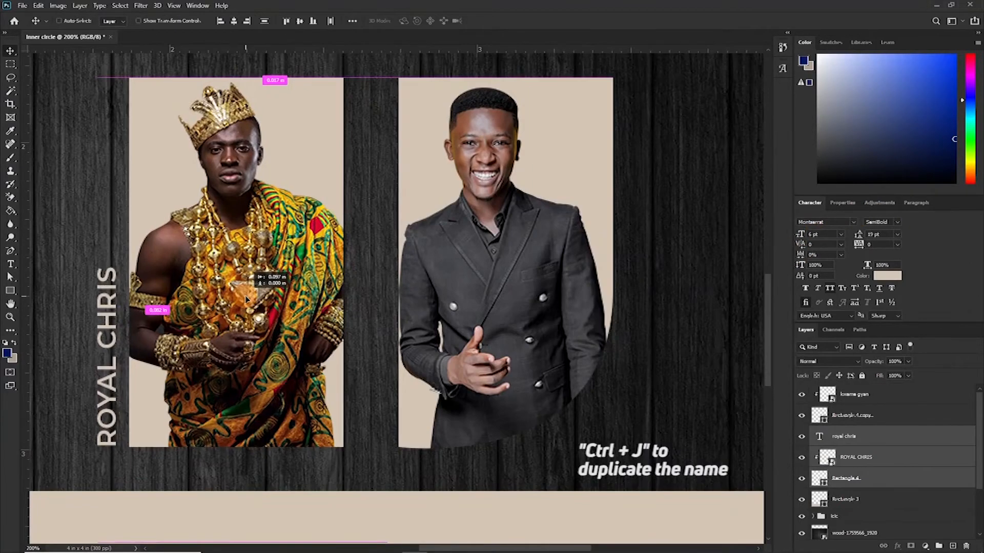
left_click(841, 437)
key("ctrl+j")
left_click_drag(163, 389, 432, 391)
double_click(380, 407)
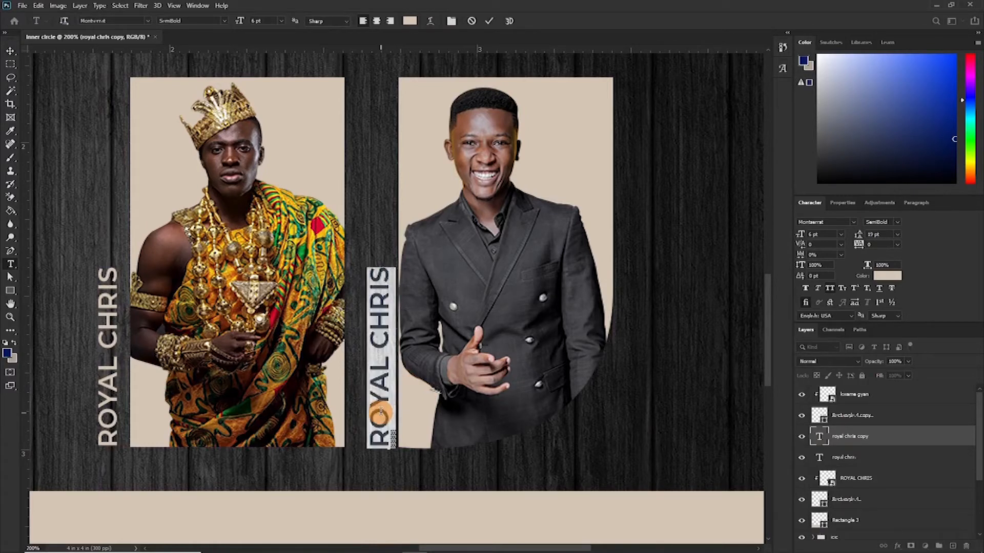
left_click(380, 411)
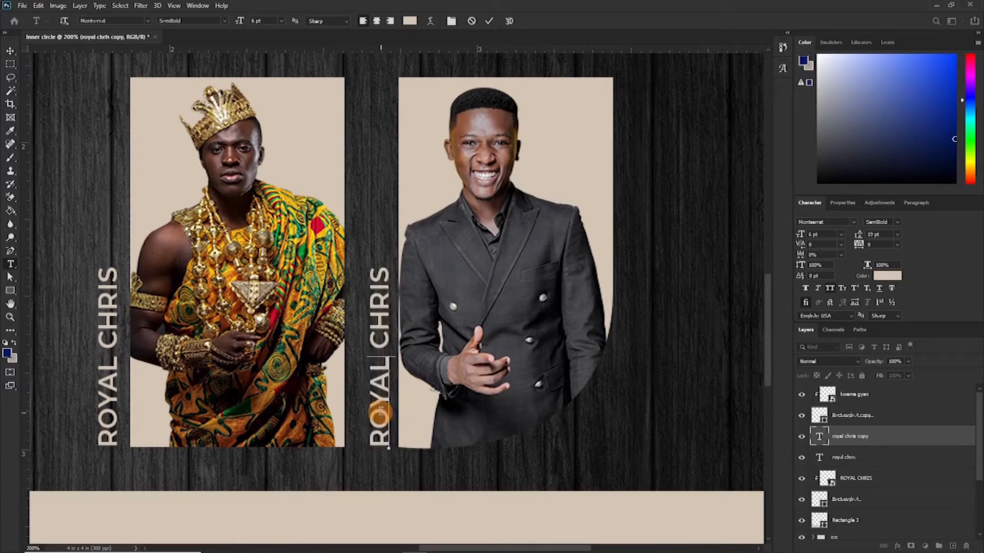
key("ctrl+a")
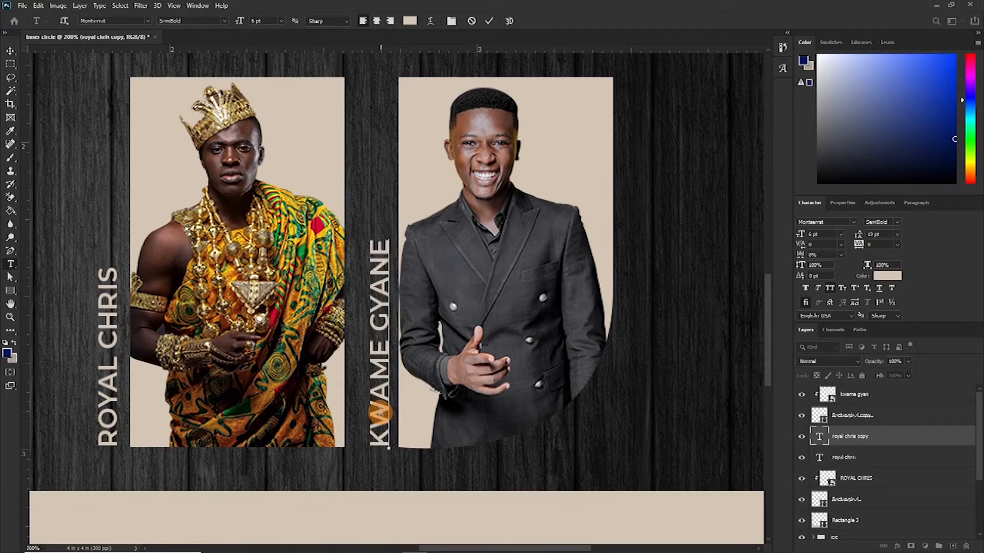
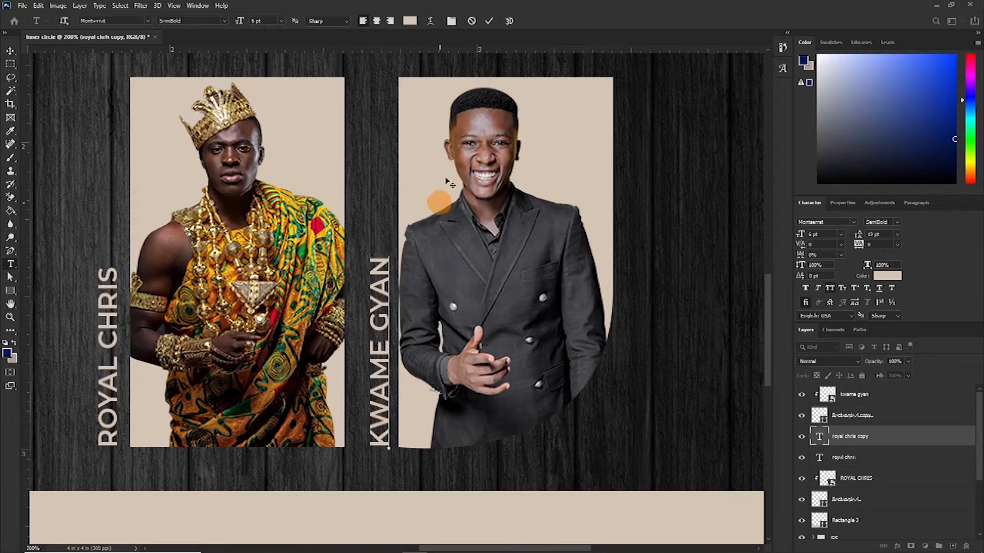
left_click(490, 22)
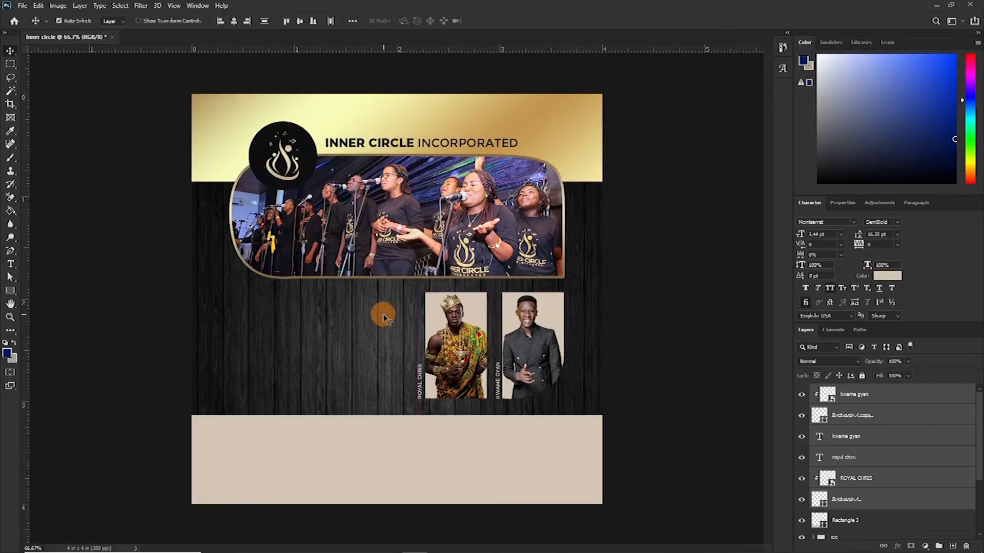
- Add the title text GRATITUDE in the empty dark area left of the portraits
key("t")
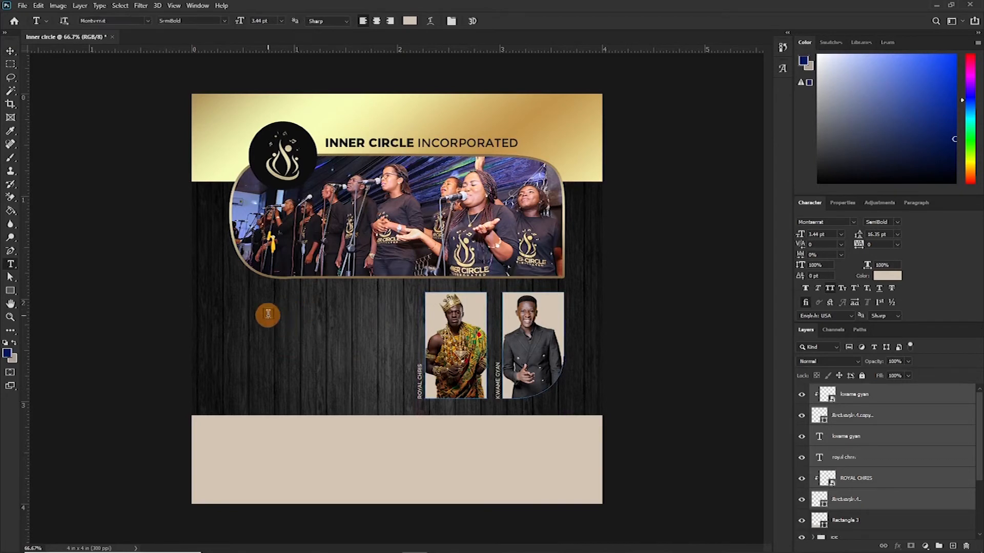
left_click(268, 321)
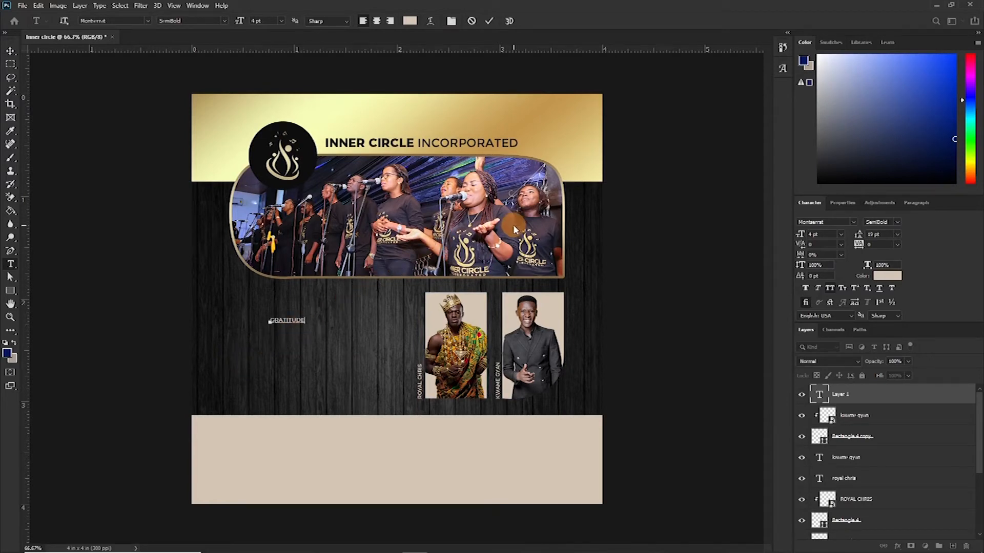
left_click(489, 21)
- Set the GRATITUDE text to the Niagara Solid font, white colour, and 34 pt size
left_click(829, 223)
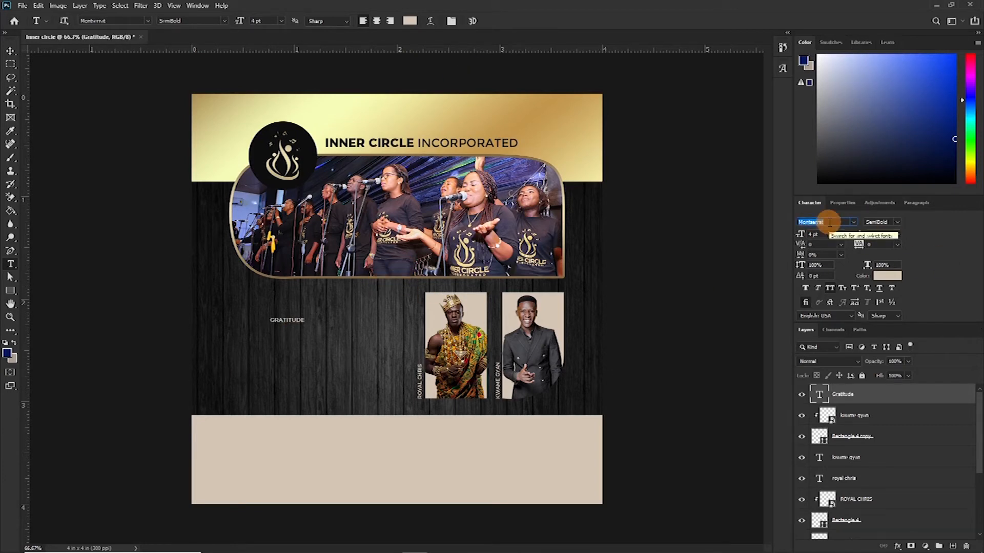
type("a")
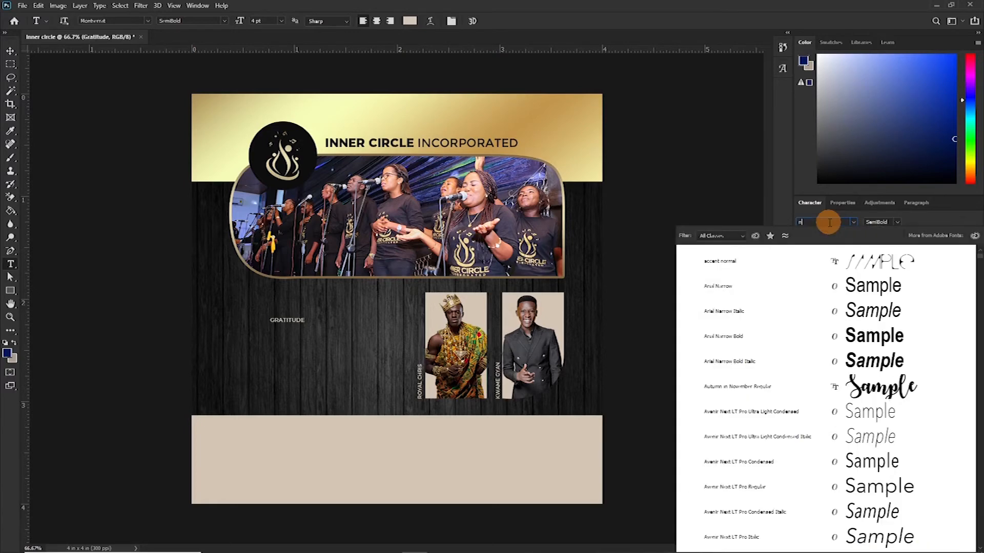
type("iagara Solid")
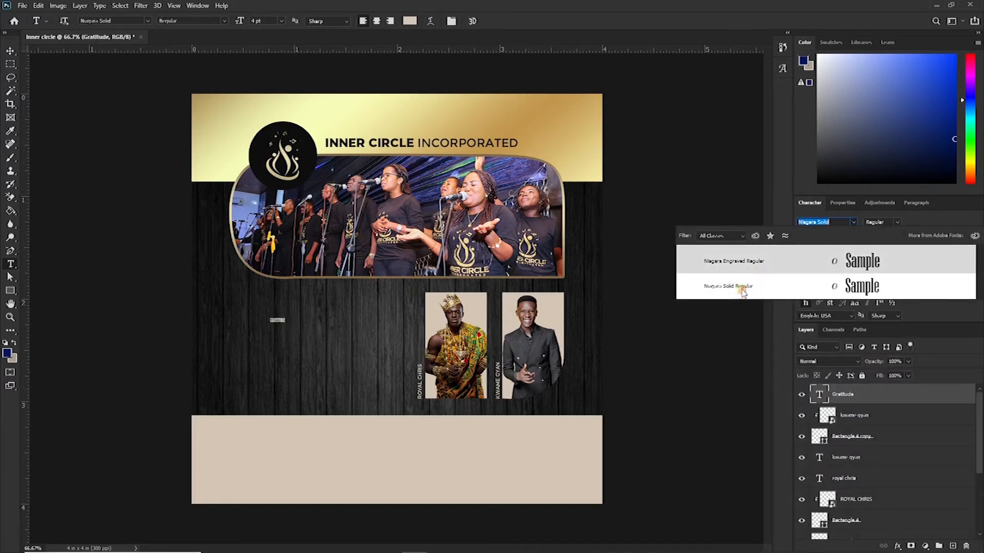
left_click(741, 286)
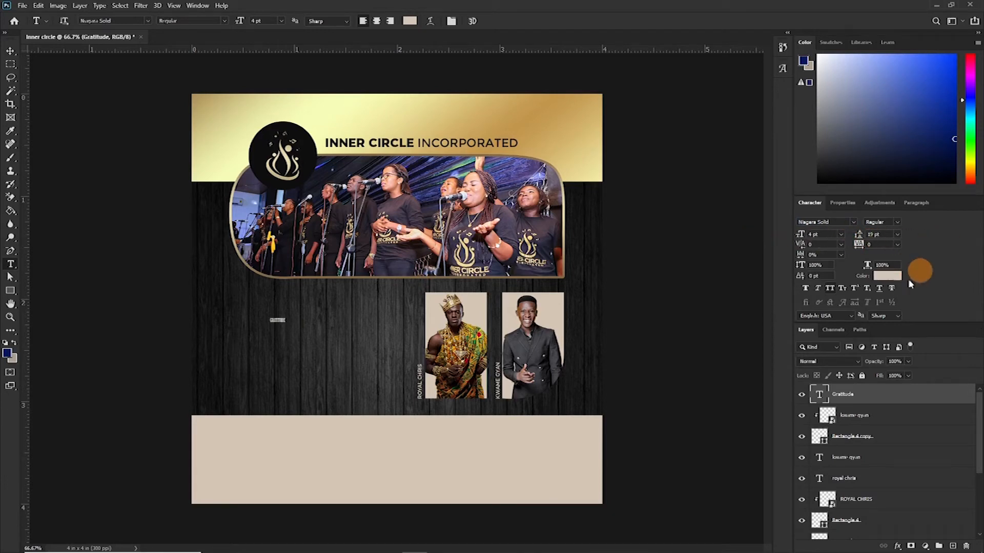
left_click(888, 277)
left_click_drag(613, 251, 523, 156)
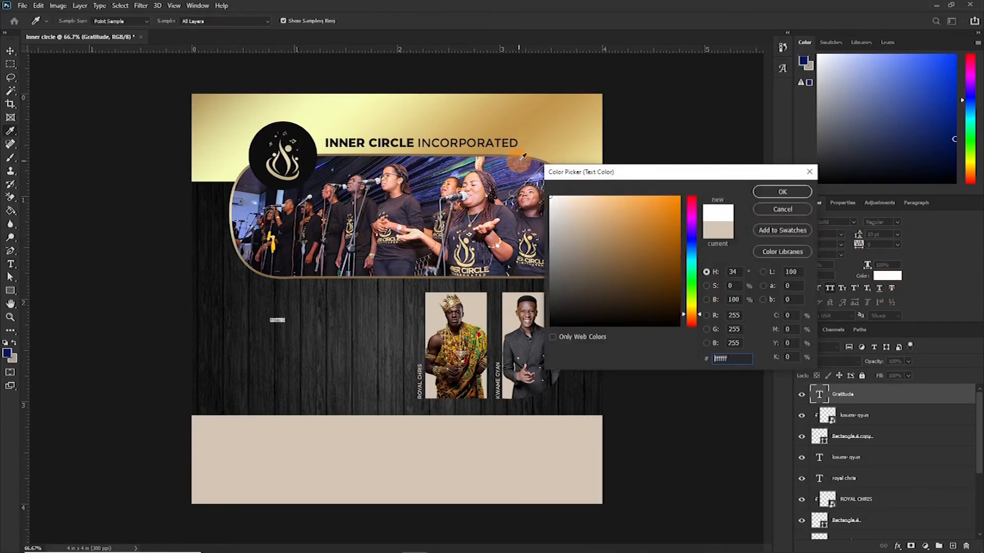
left_click(783, 193)
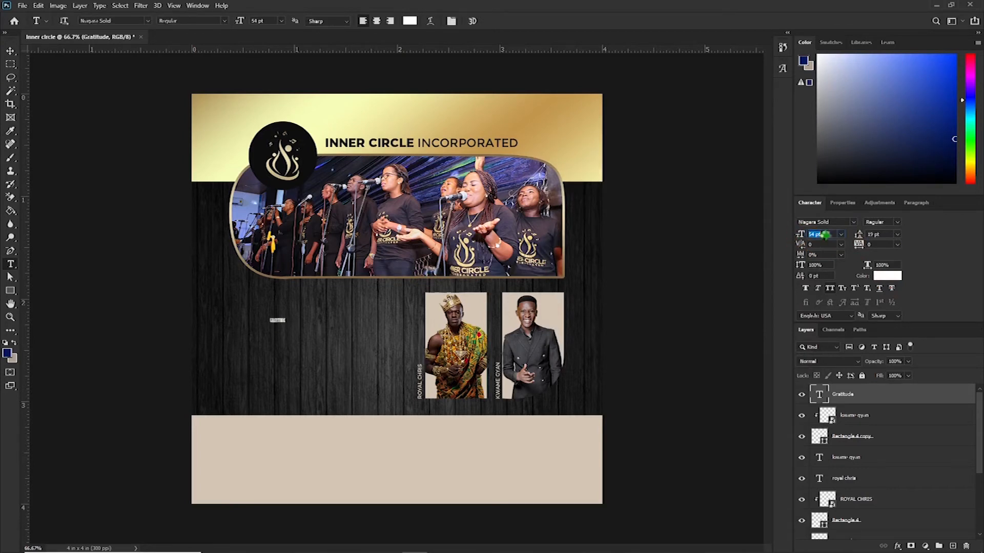
left_click_drag(817, 235, 812, 235)
- Add WORSHIP text below GRATITUDE and set its font to Creattion Demo
left_click(287, 388)
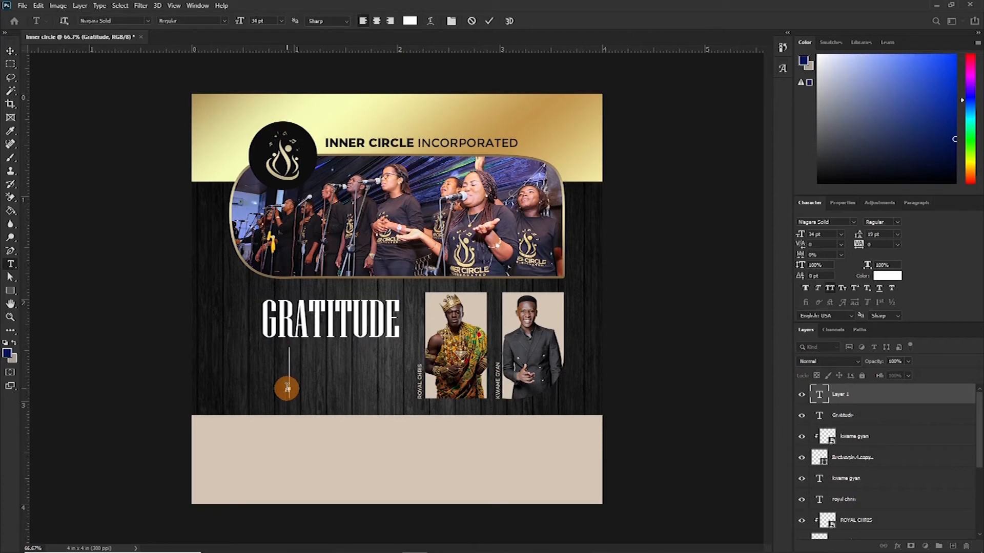
type("WO")
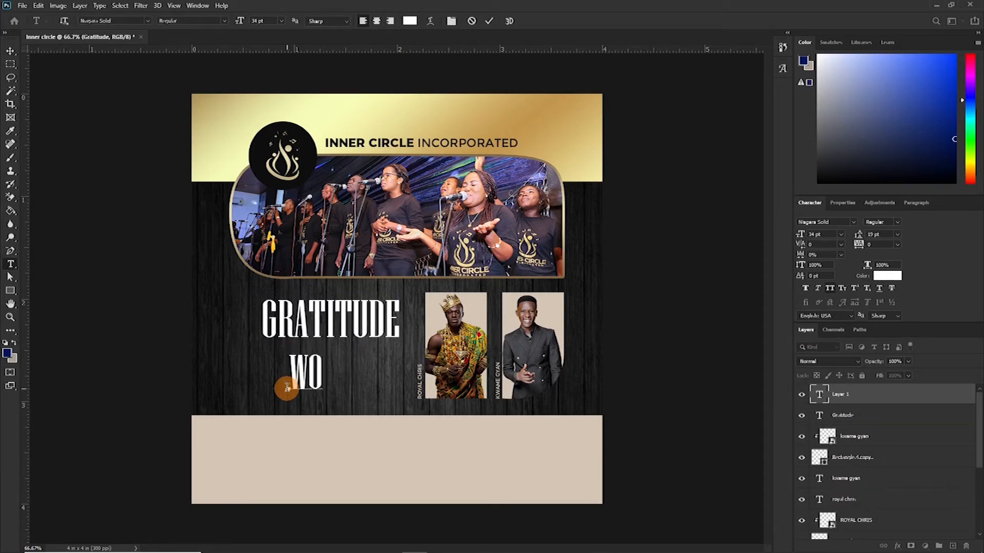
type("RSHIP")
left_click(489, 21)
left_click(817, 222)
type("cre")
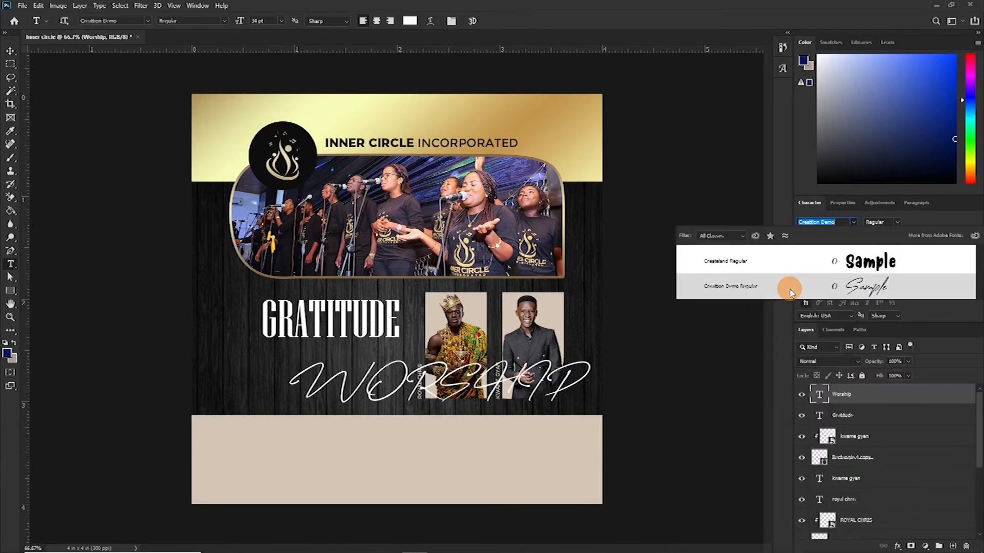
left_click(791, 292)
- Move the Worship text up under GRATITUDE and add the small word OF between them
key("v")
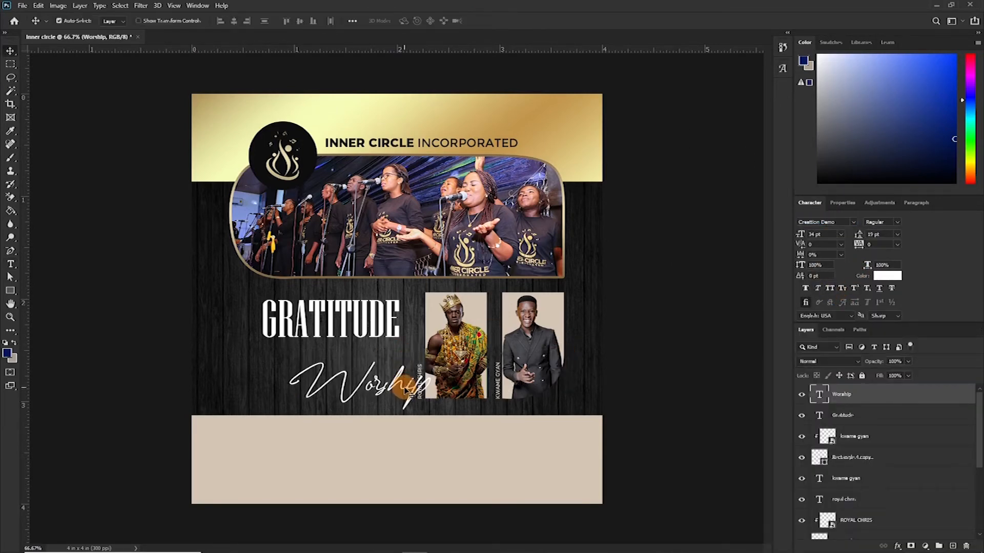
left_click_drag(403, 389, 386, 370)
key("t")
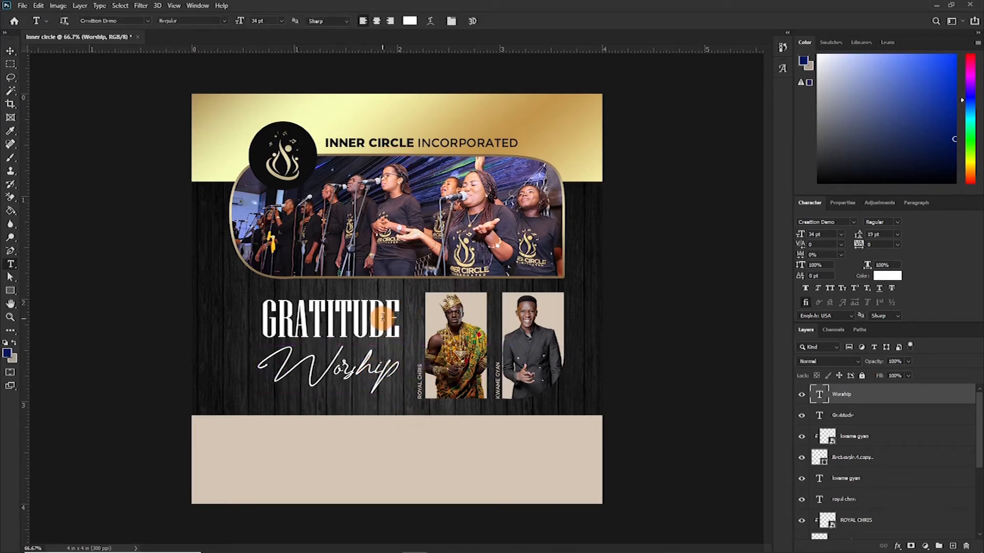
left_click(404, 295)
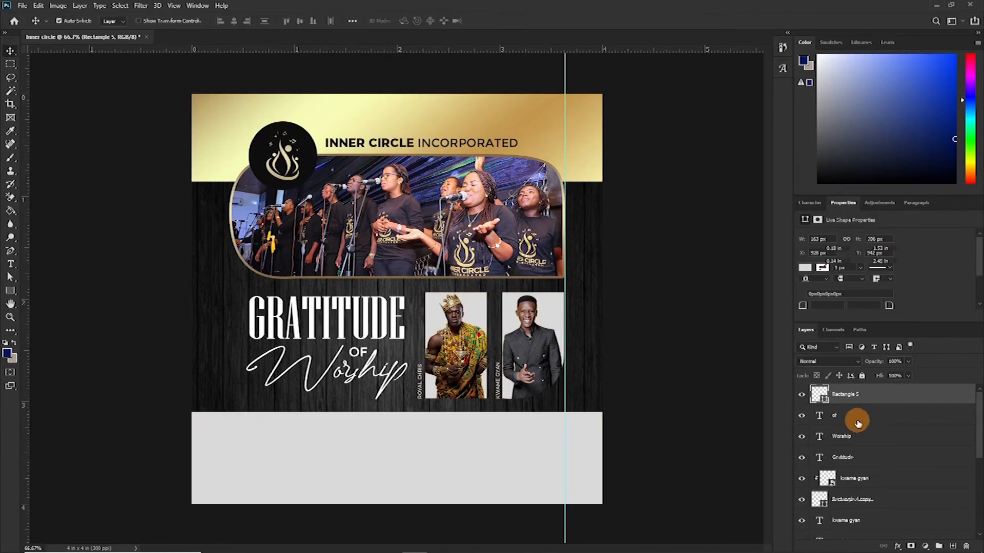
- Group the OF, Worship and GRATITUDE text layers and name the group theme
left_click(859, 420)
scroll(871, 487, "down", 1)
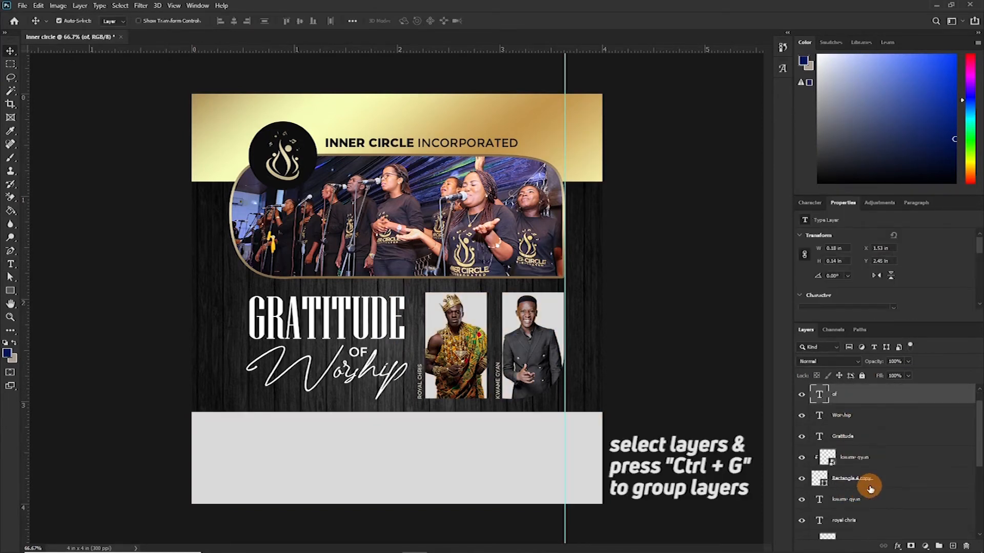
scroll(870, 500, "down", 2)
scroll(870, 501, "up", 3)
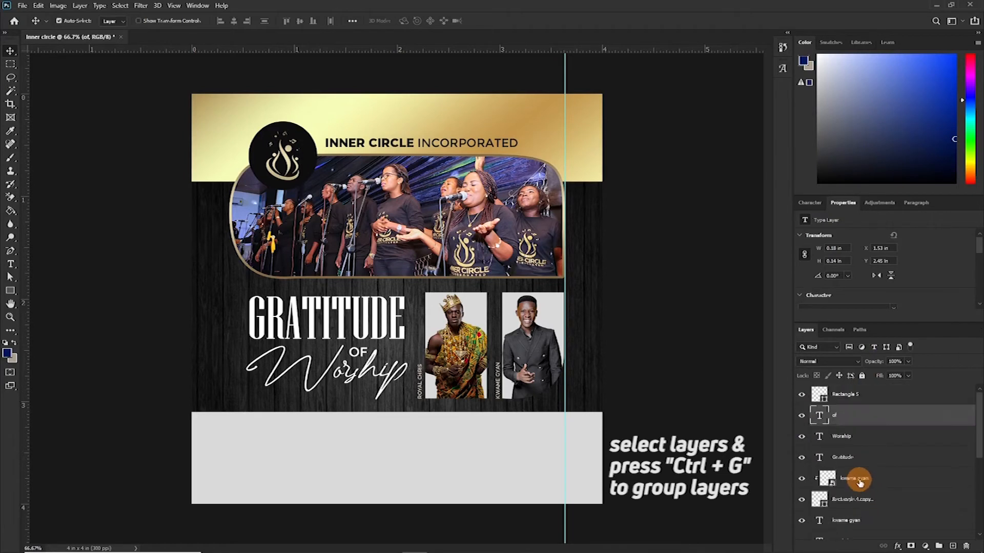
left_click(864, 459, "shift")
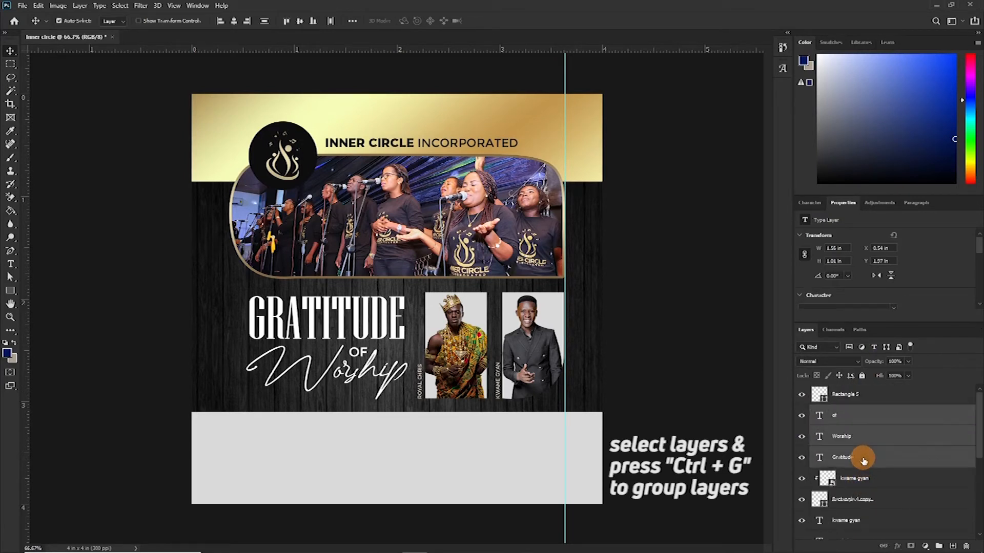
key("ctrl+g")
double_click(843, 412)
type("theme")
key("Return")
- Group the two portrait photos, their rectangles and name labels, and name the group guest
left_click(852, 429)
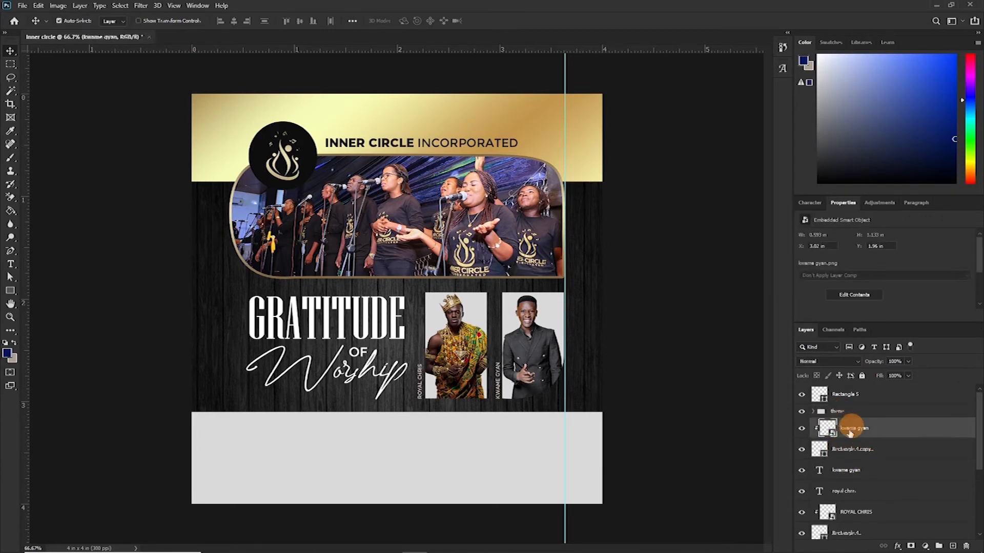
scroll(859, 523, "down", 3)
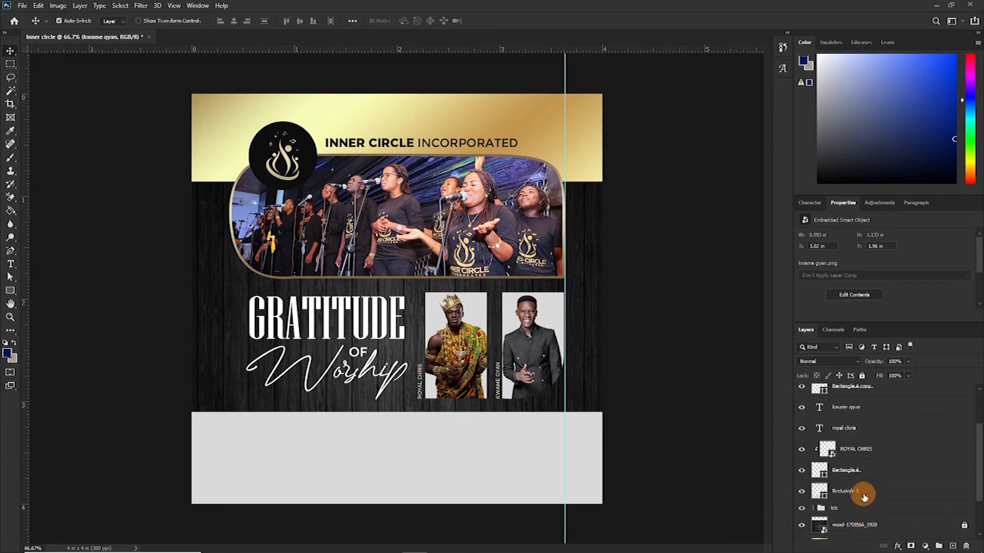
left_click(849, 477, "shift")
scroll(851, 478, "up", 3)
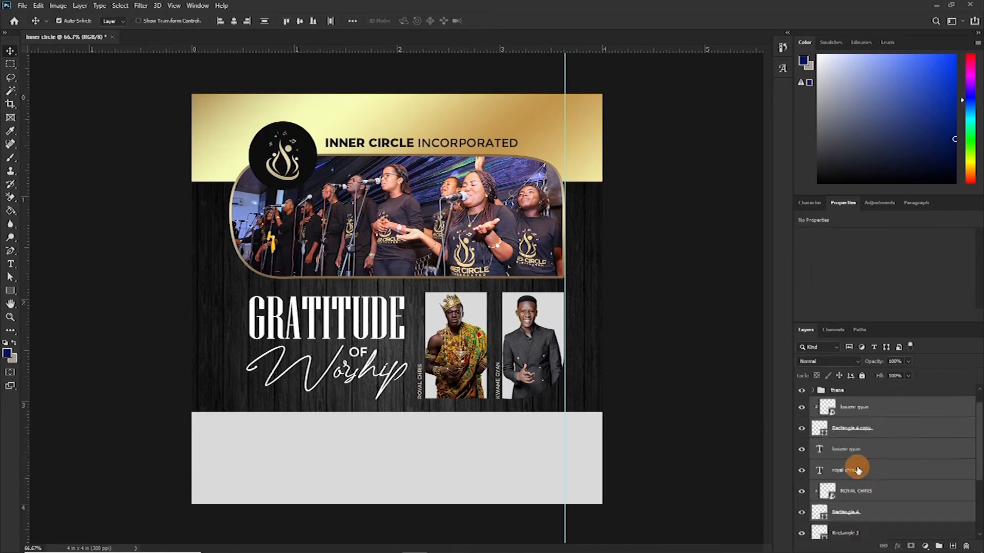
key("ctrl+g")
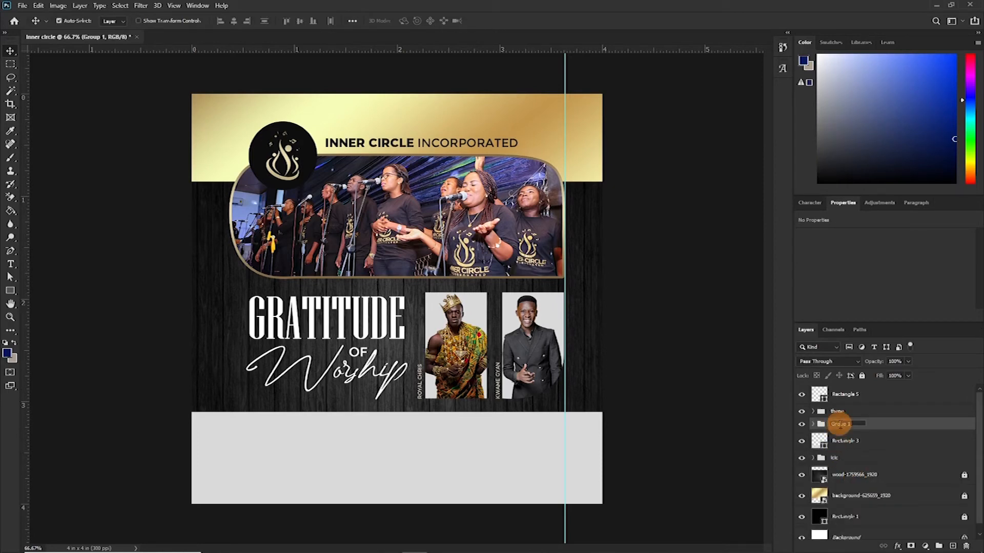
double_click(845, 425)
double_click(841, 411)
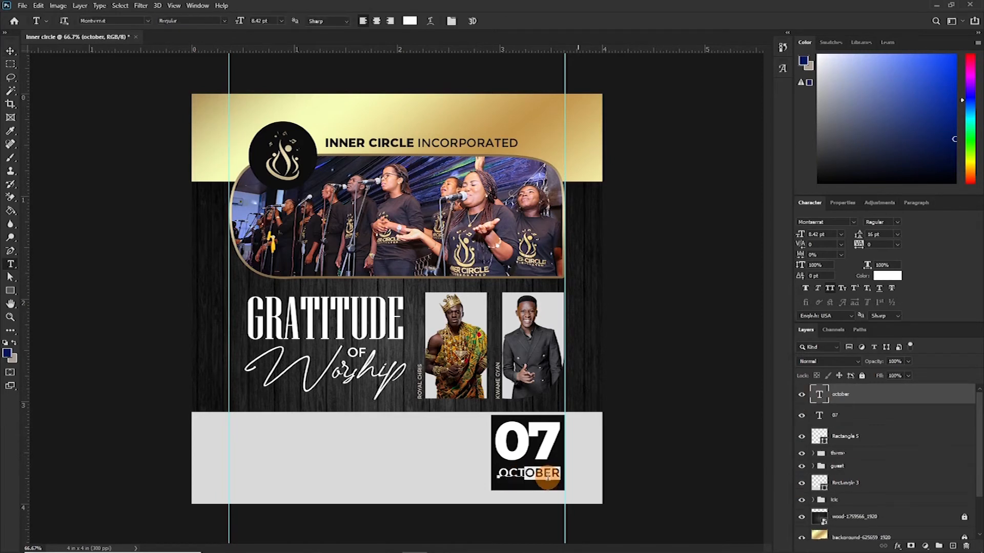
- Duplicate the black date box rectangle behind the 07 OCT. 2021 text
left_click(852, 417, "shift")
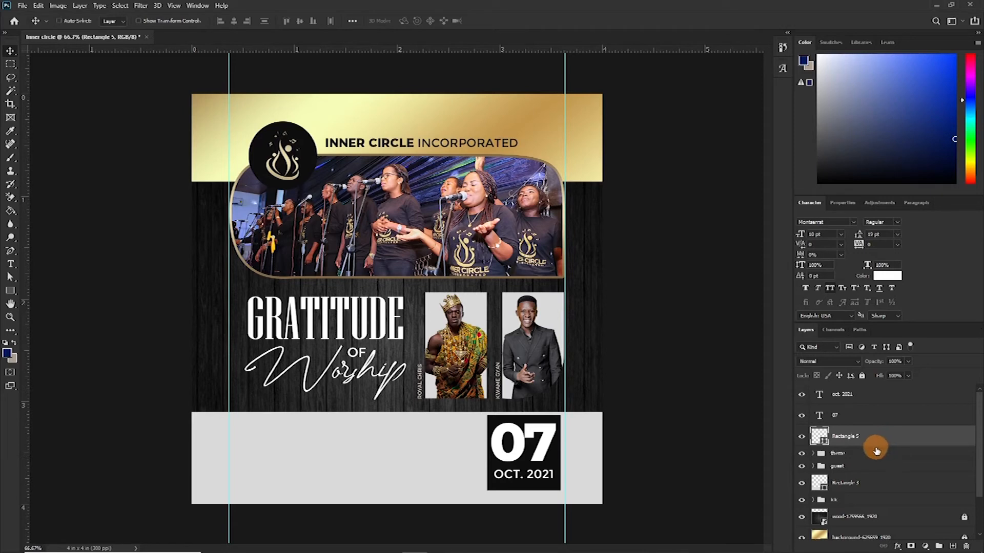
key("ctrl+j")
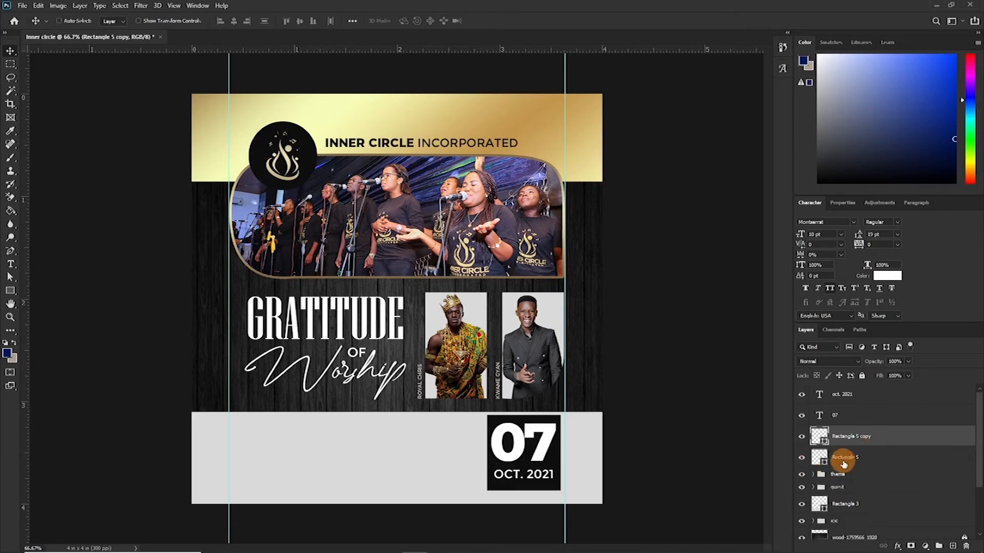
- Scale the duplicated rectangle down toward the date box's lower-right corner and move it below the original box layer
key("ctrl+t")
left_click_drag(485, 415, 550, 474)
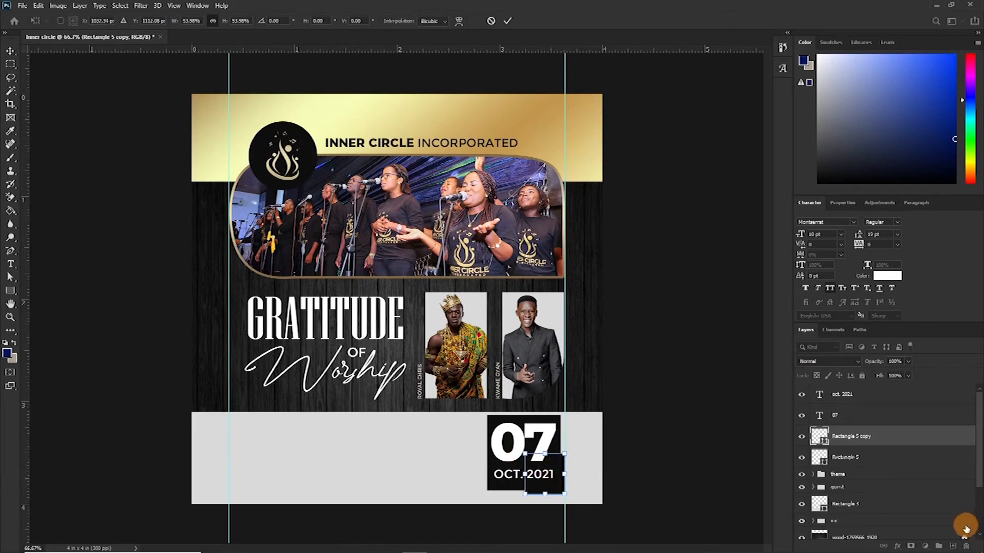
key("Return")
left_click_drag(875, 439, 878, 457)
left_click(277, 145)
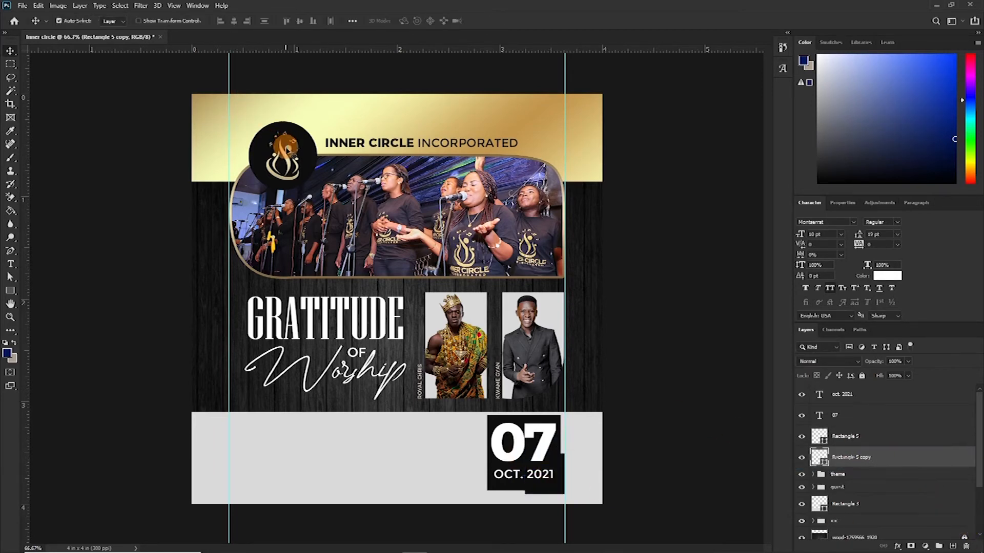
- Copy the layer style from the logo's ccc layer and collapse the logo and ccc groups
scroll(885, 511, "down", 3)
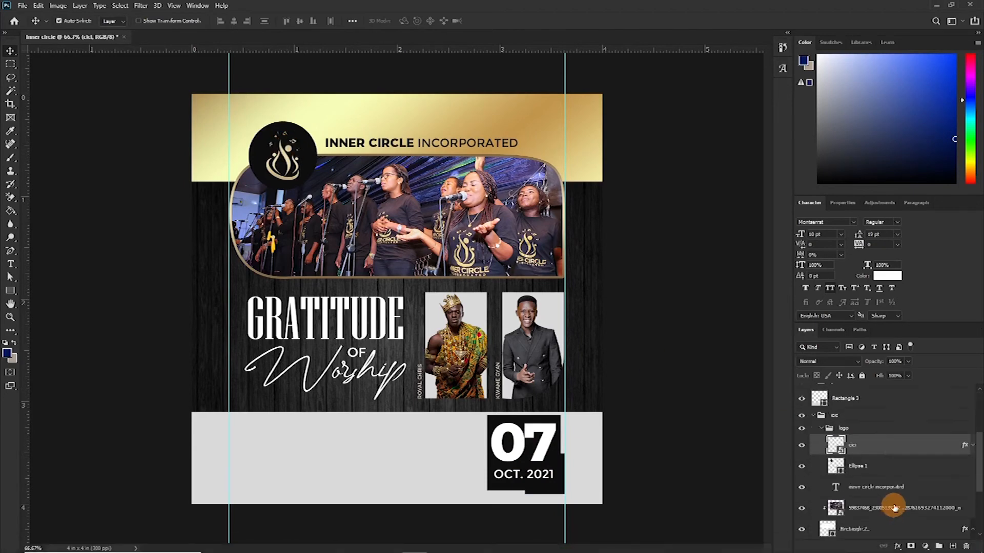
right_click(896, 442)
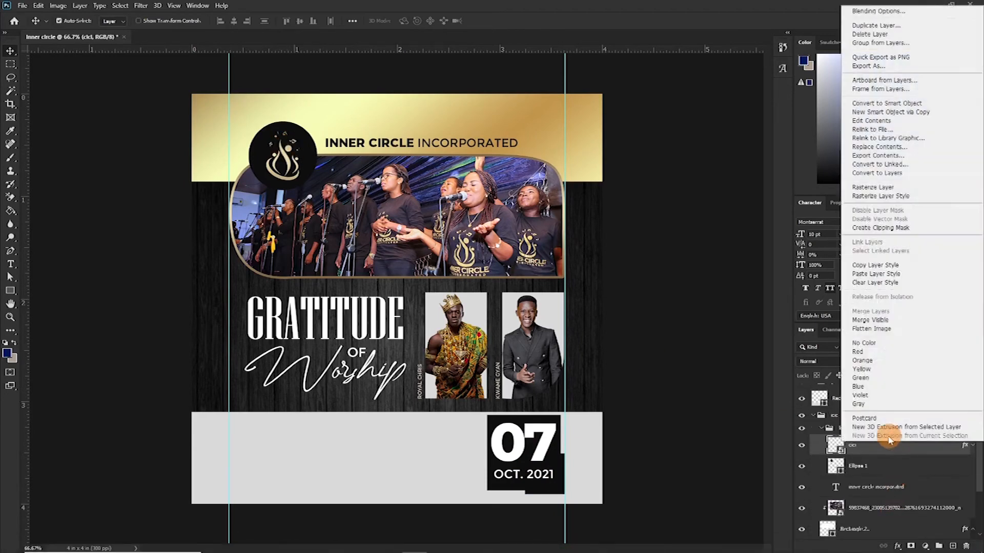
left_click(873, 265)
left_click(820, 428)
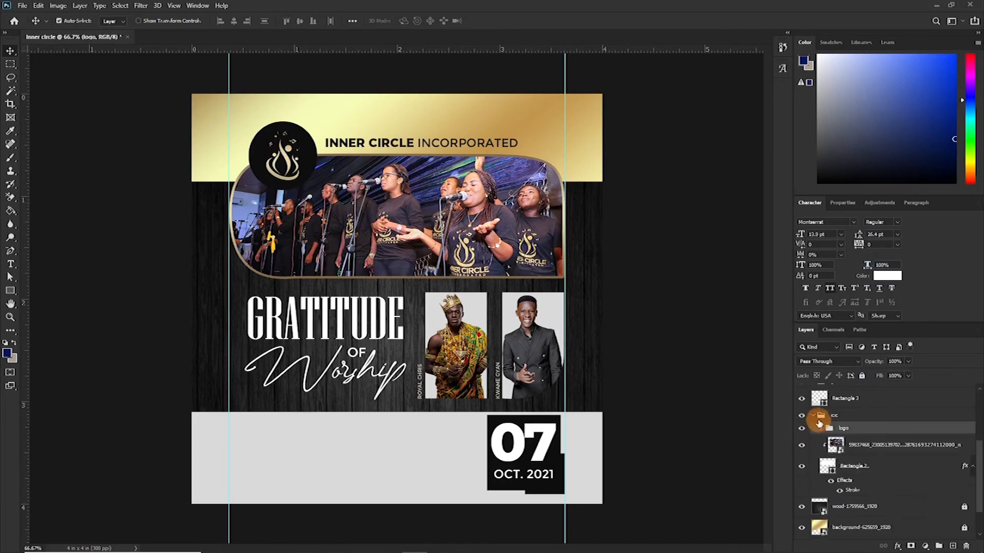
left_click(816, 417)
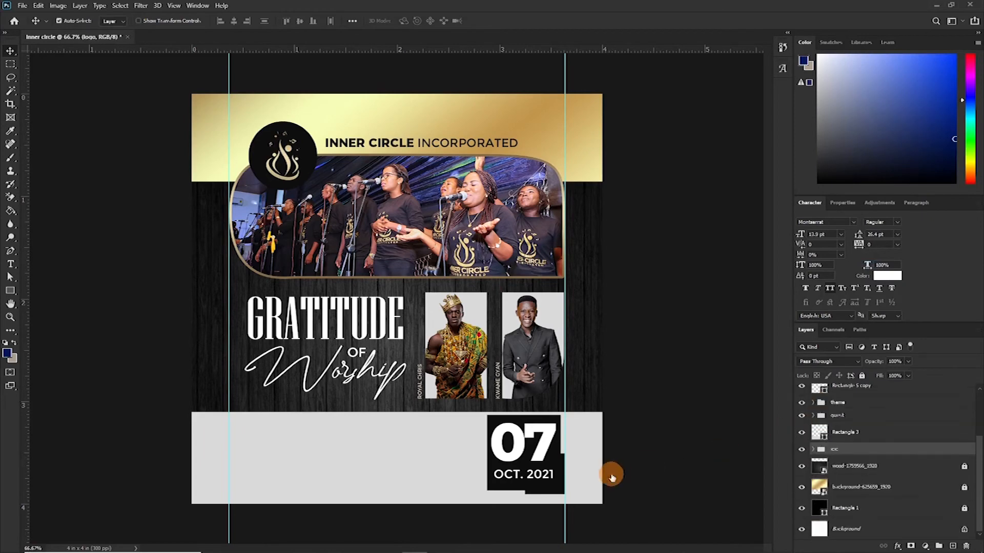
- Paste the copied gold layer style onto the small offset rectangle behind the date box
left_click(561, 490)
right_click(913, 398)
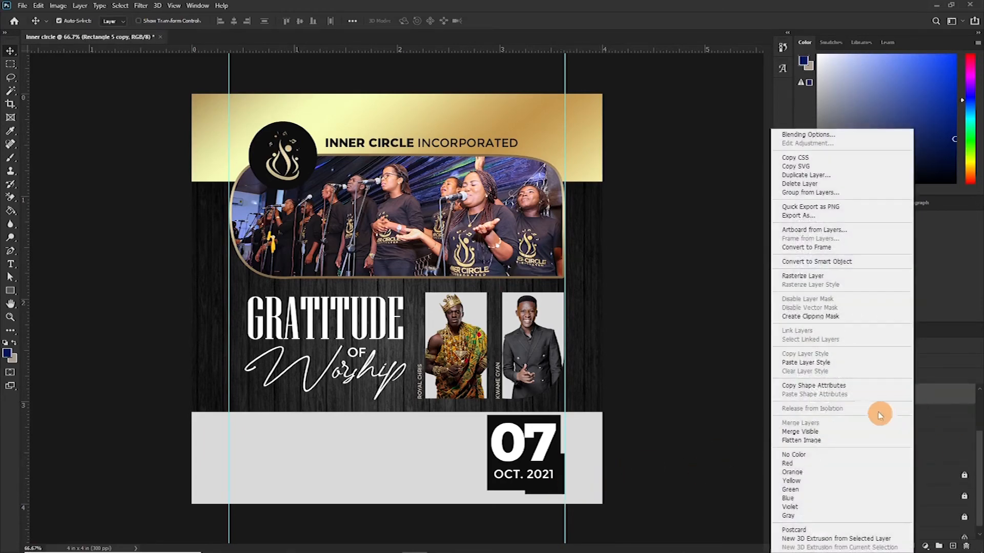
left_click(809, 354)
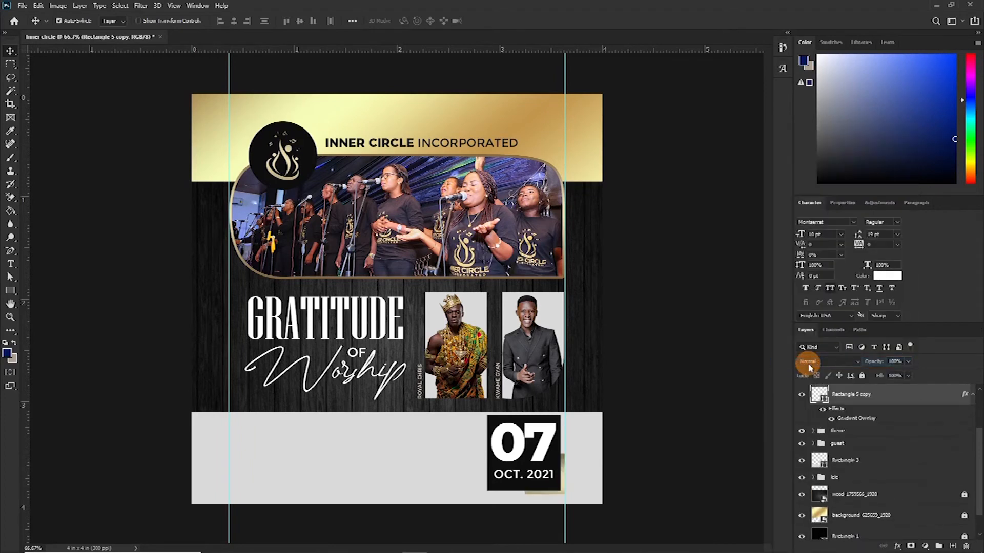
left_click(844, 410)
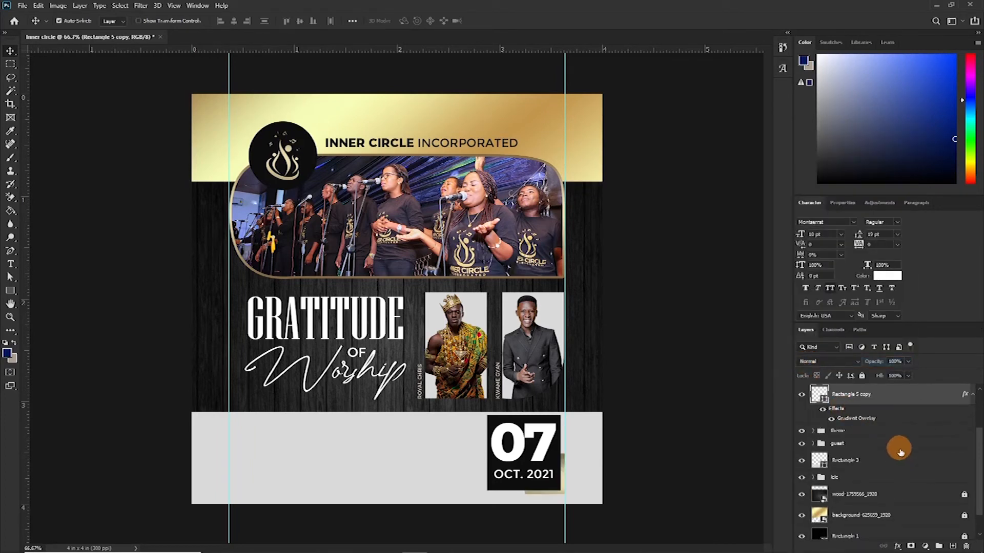
left_click(973, 397)
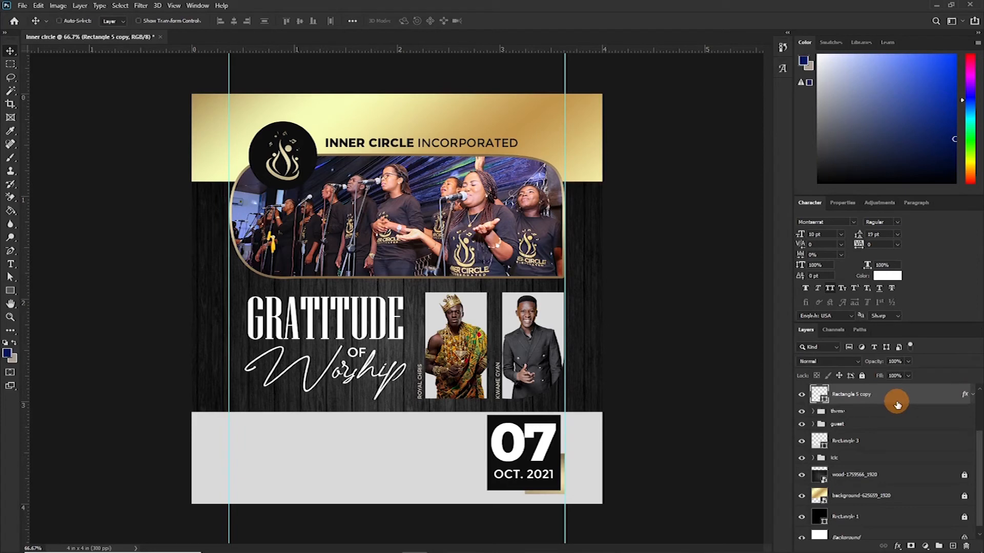
- Duplicate the gold offset rectangle in place
key("ctrl+j")
key("ctrl+t")
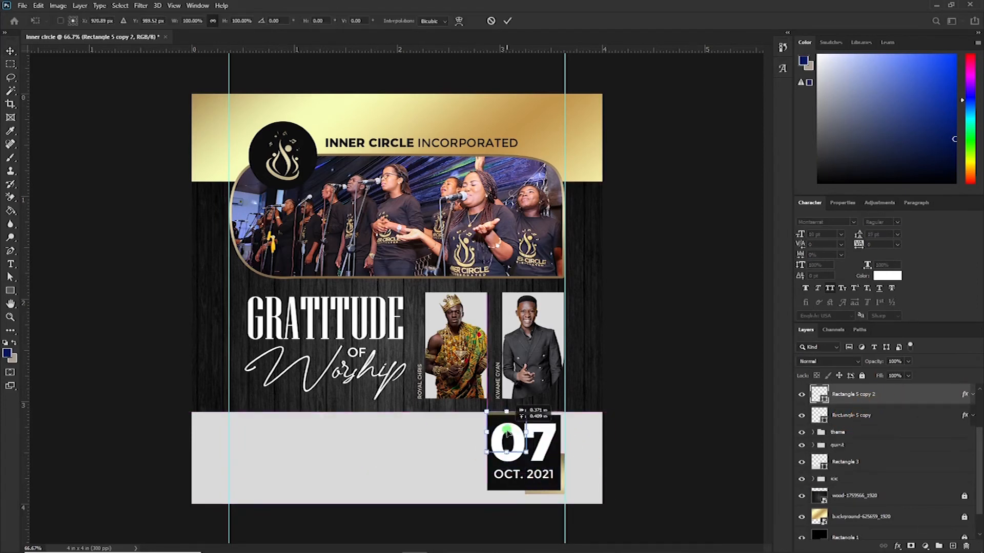
key("Return")
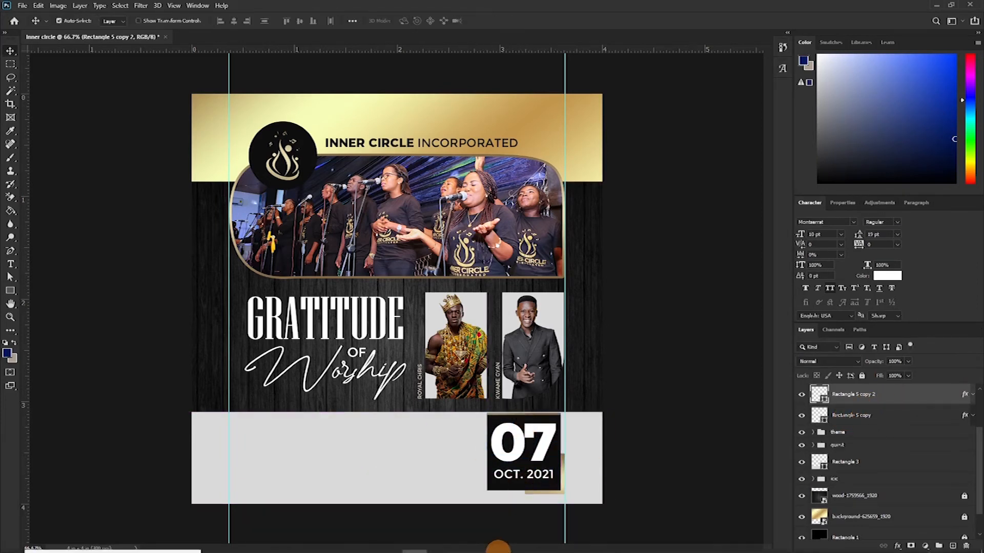
mouse_move(499, 548)
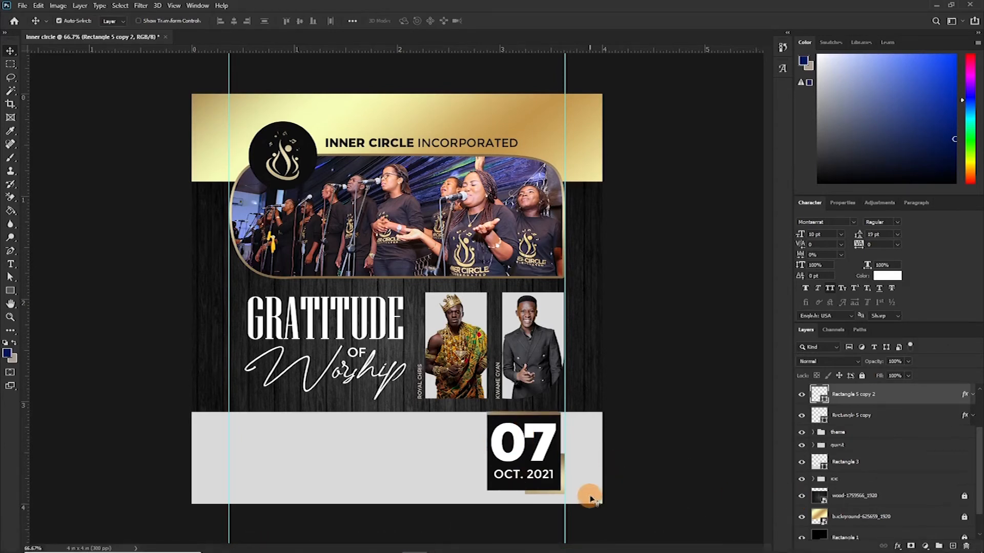
- Try pasting the gold layer style onto the 07 text, then undo it
left_click(544, 439)
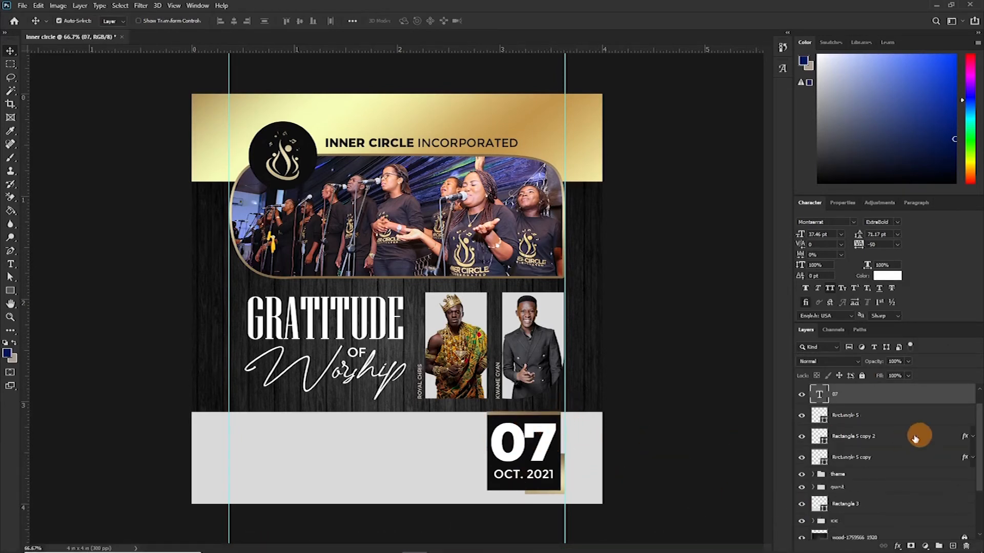
right_click(907, 406)
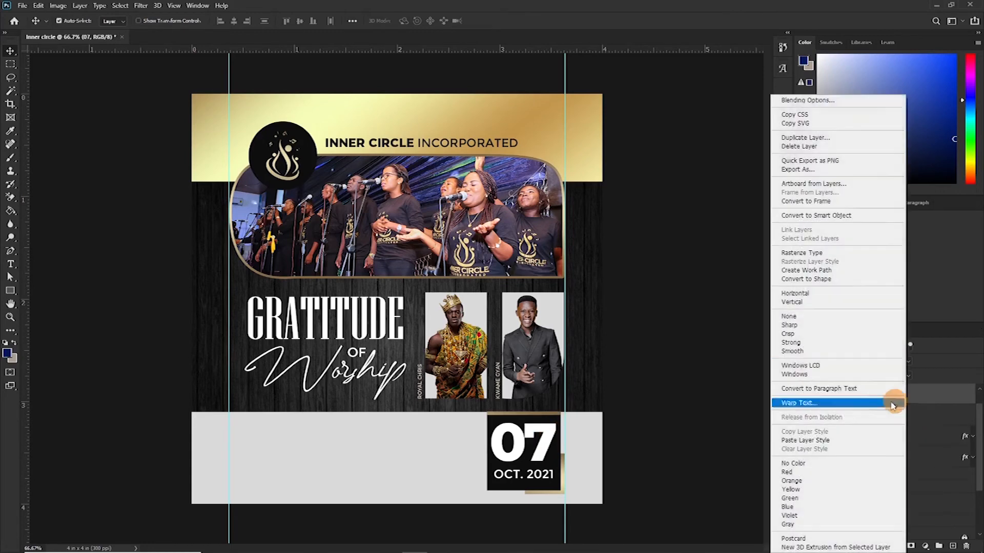
left_click(806, 442)
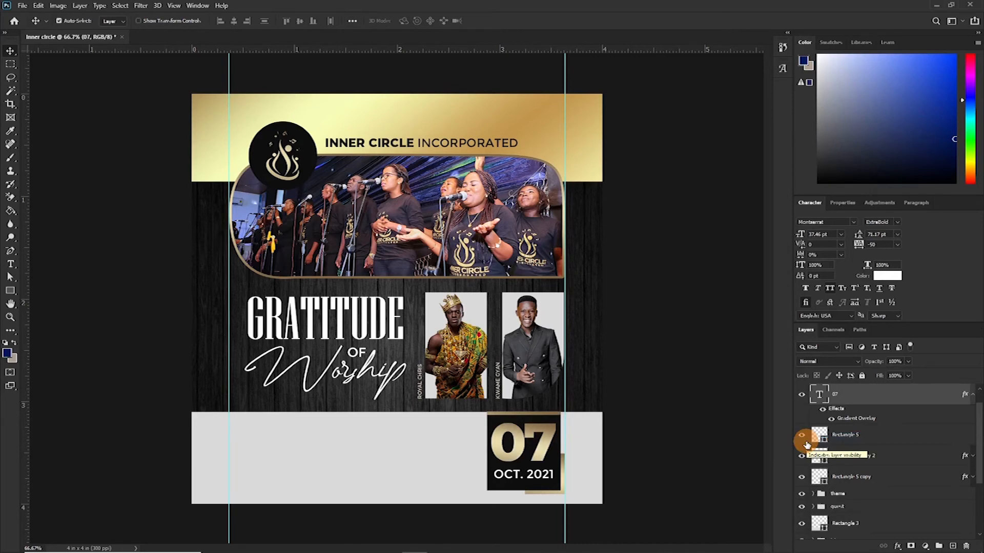
key("ctrl+z")
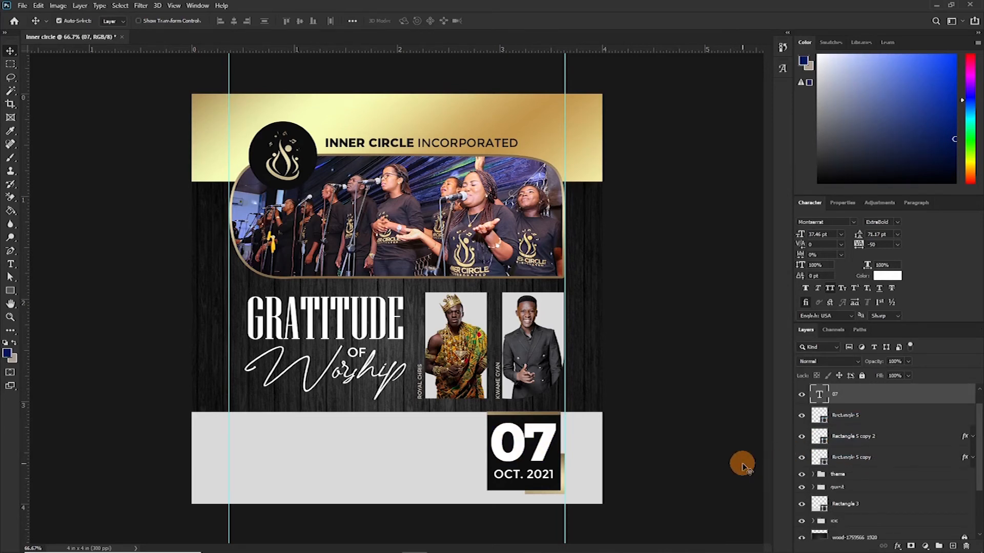
- Add the text GRACE CHAPLE INTERNATIONAL in the light band and colour it black from the date box
key("ctrl")
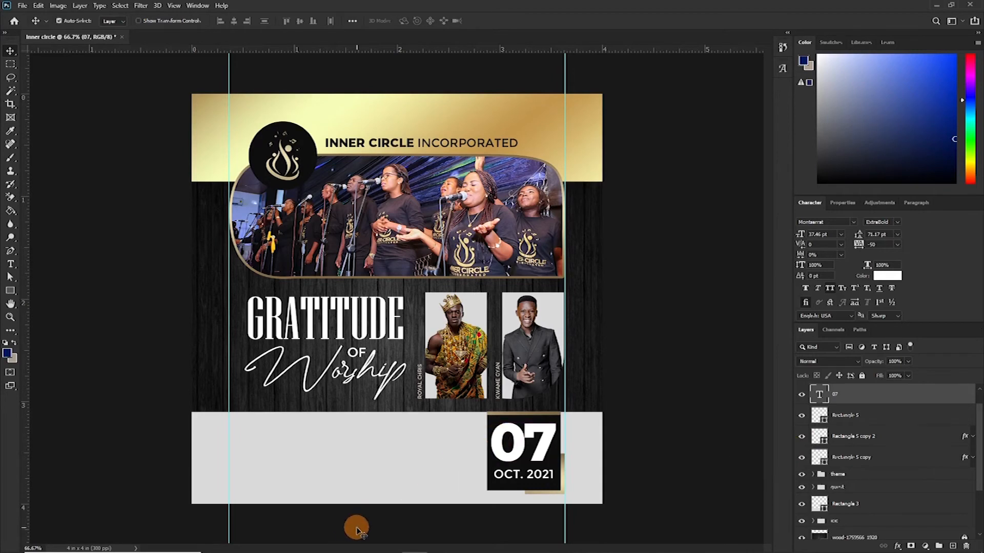
key("t")
left_click(261, 439)
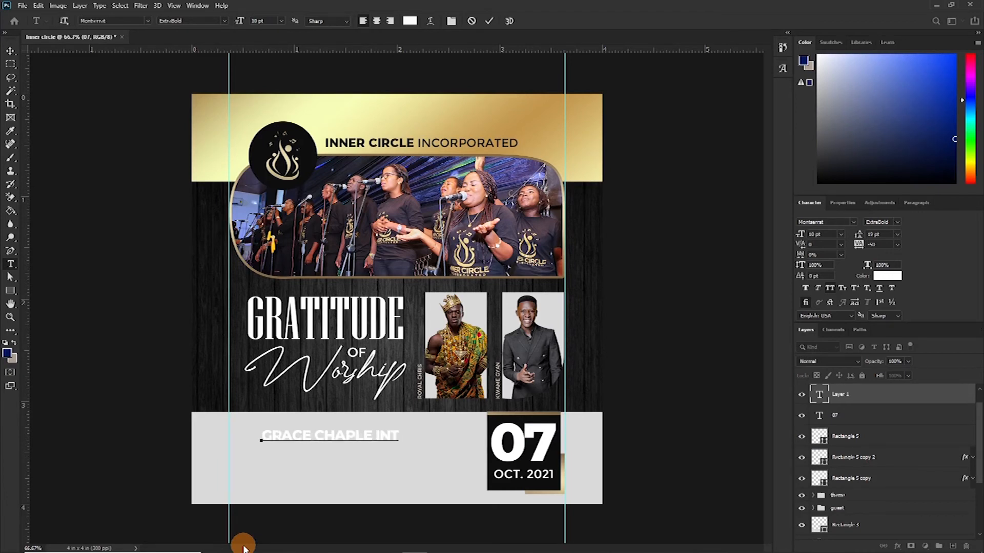
type("l")
left_click(489, 21)
left_click(410, 21)
left_click(523, 461)
left_click(780, 190)
- Move and enlarge the GRACE CHAPLE INTERNATIONAL text so it sits left of the date box
key("v")
left_click_drag(420, 443, 388, 441)
key("ctrl+t")
left_click_drag(459, 441, 473, 455)
key("Return")
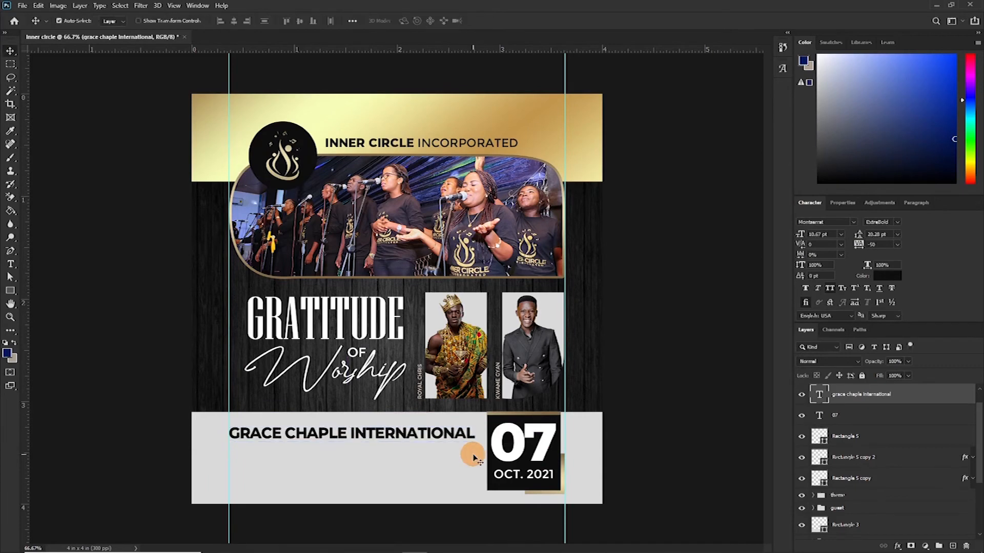
- Duplicate the heading text just below it and change the copy to KANESHIE FIRST MATAHEKO
key("ctrl+j")
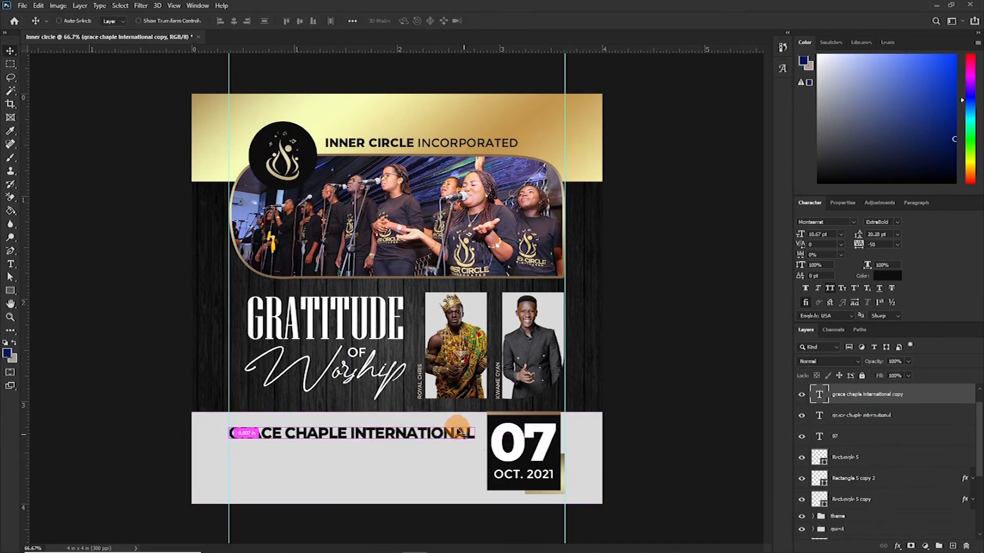
left_click_drag(451, 436, 444, 448)
key("t")
left_click(410, 447)
key("ctrl+a")
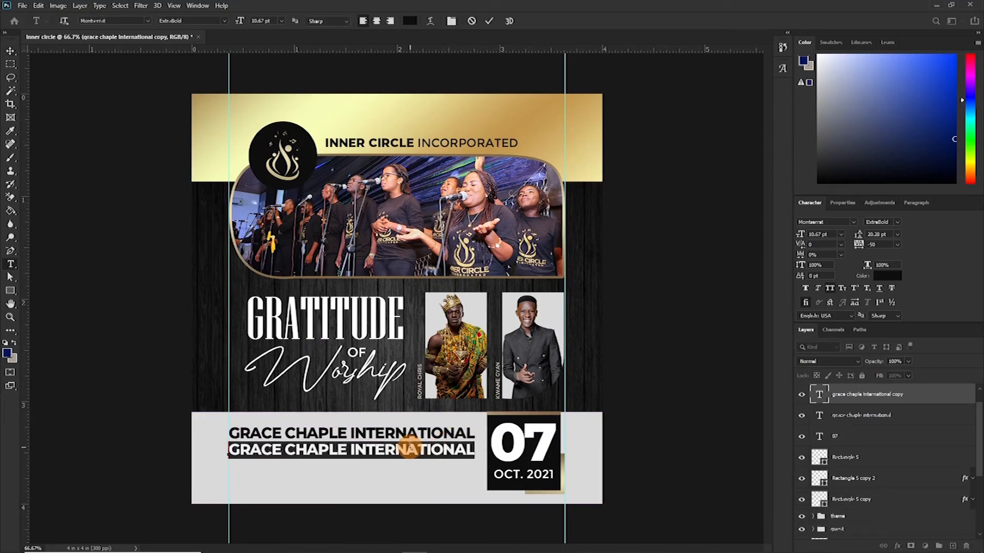
type("g")
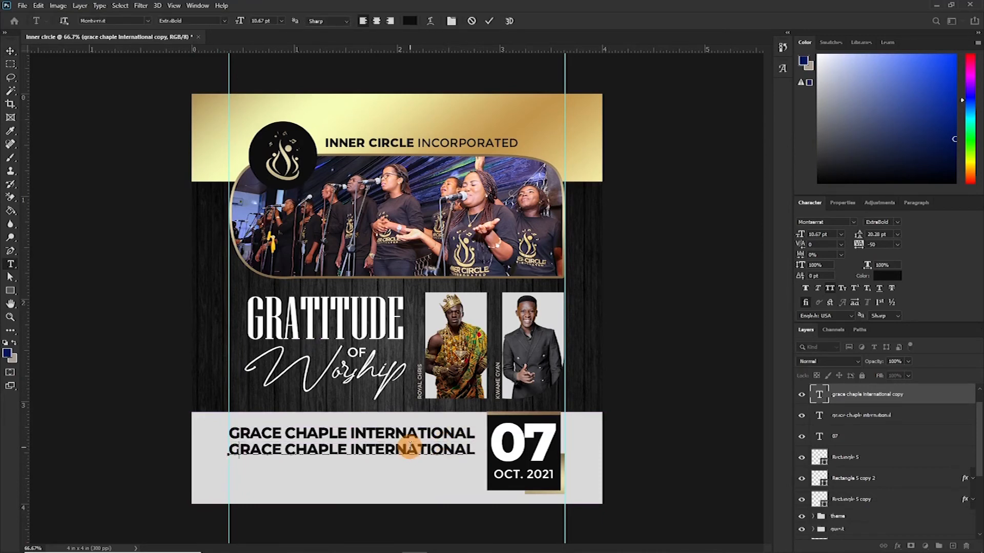
type("ane")
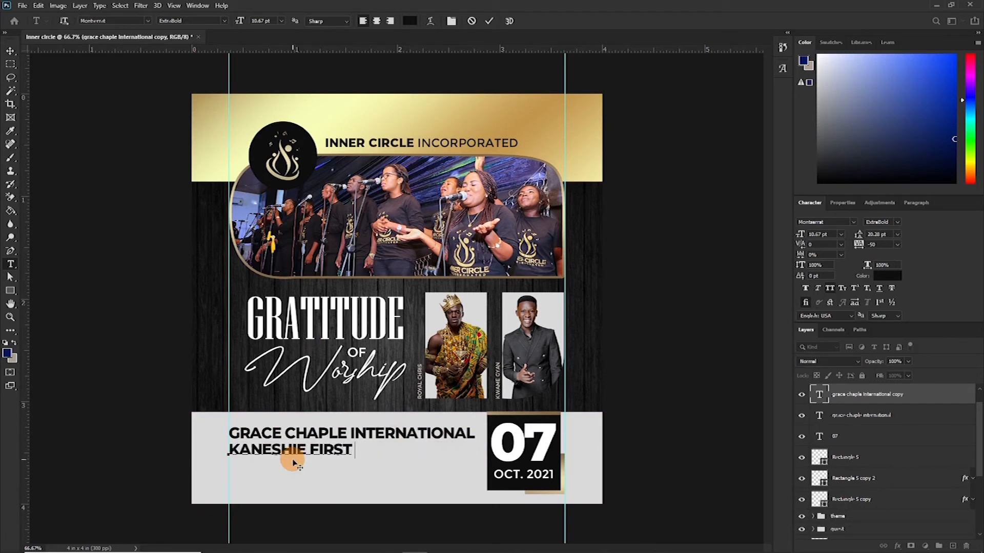
type("shie first mataheko")
- Set the KANESHIE FIRST MATAHEKO text to Medium weight and 8 pt size
key("ctrl+a")
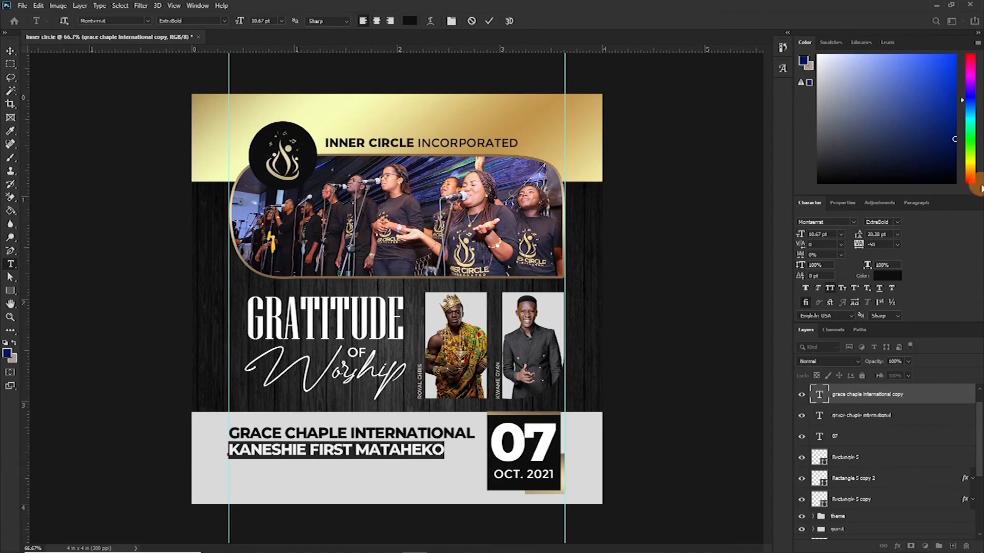
left_click(893, 222)
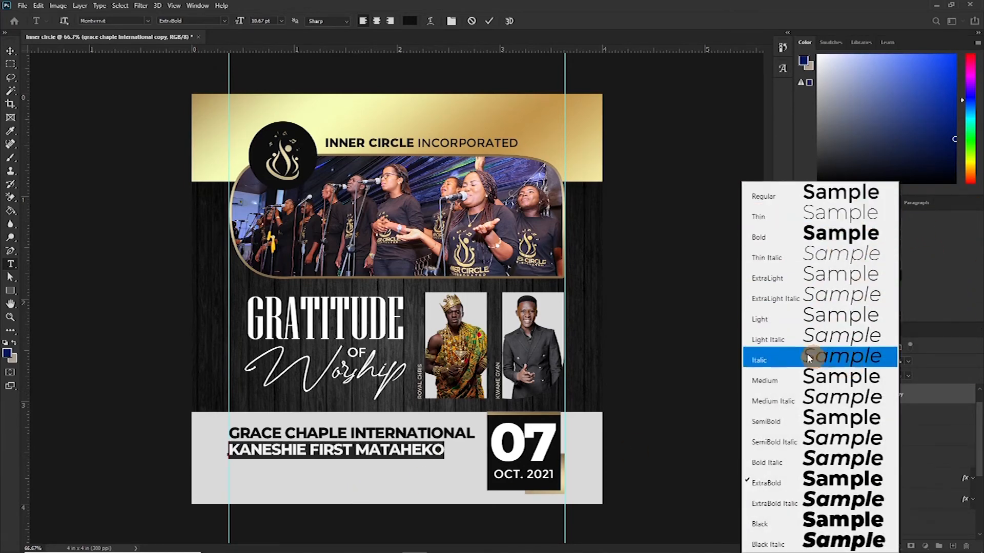
left_click(836, 381)
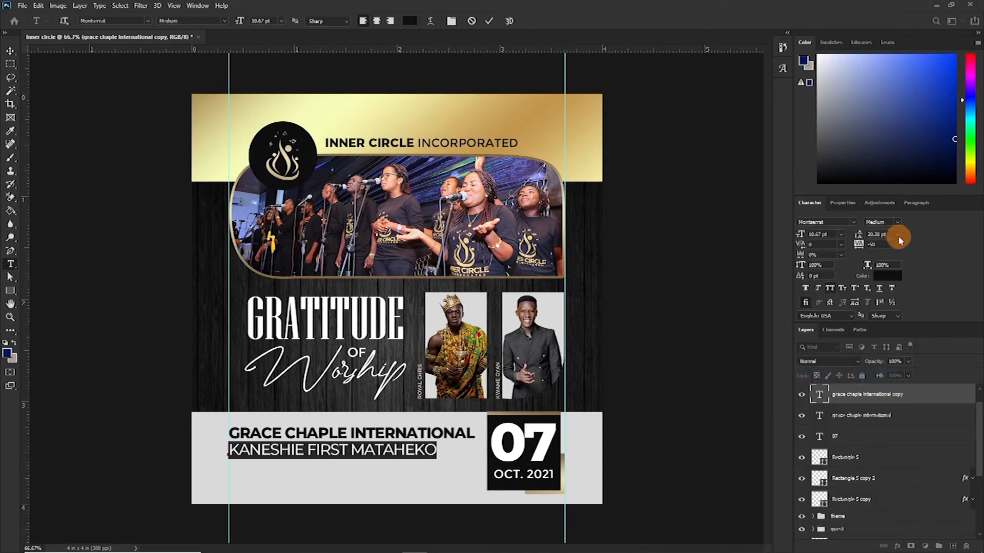
left_click(842, 236)
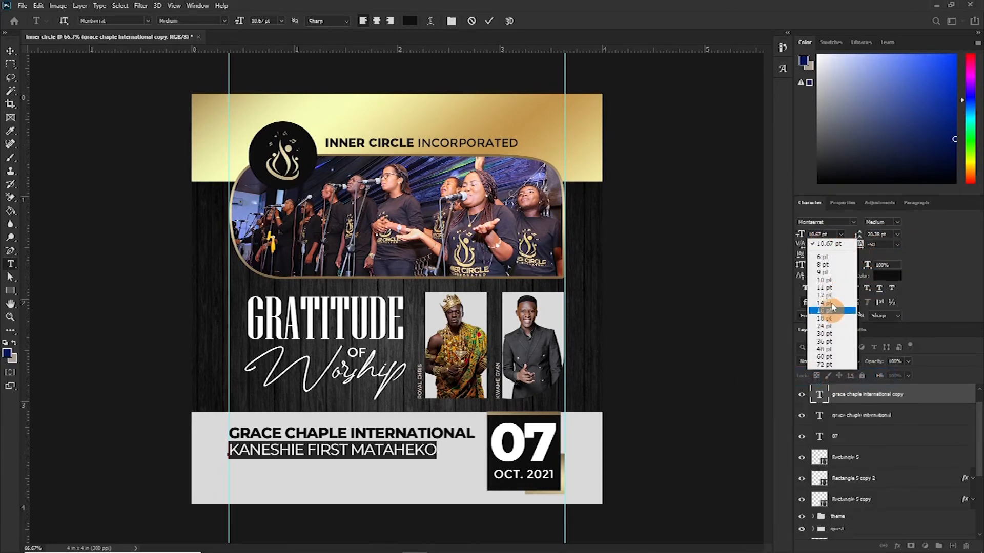
left_click(825, 257)
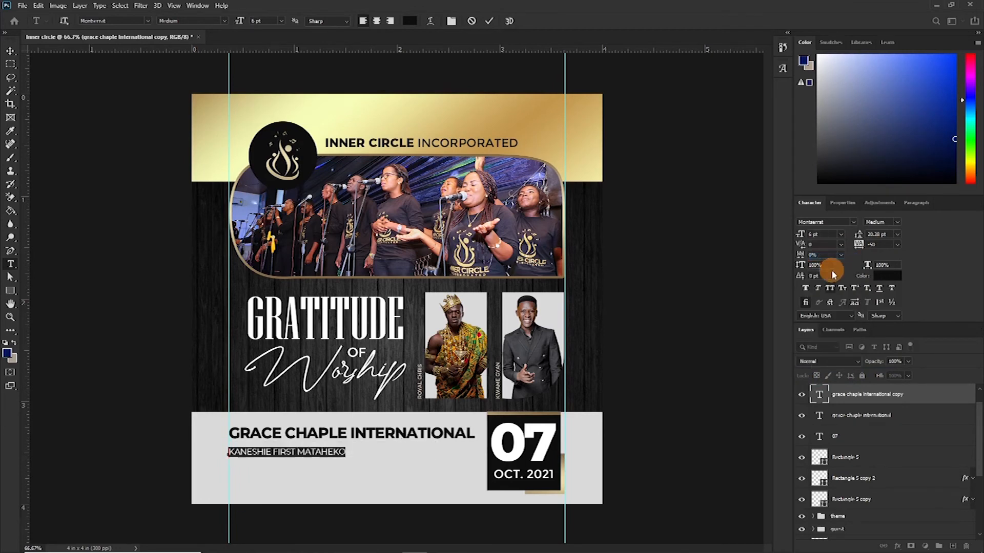
left_click(841, 234)
left_click(825, 260)
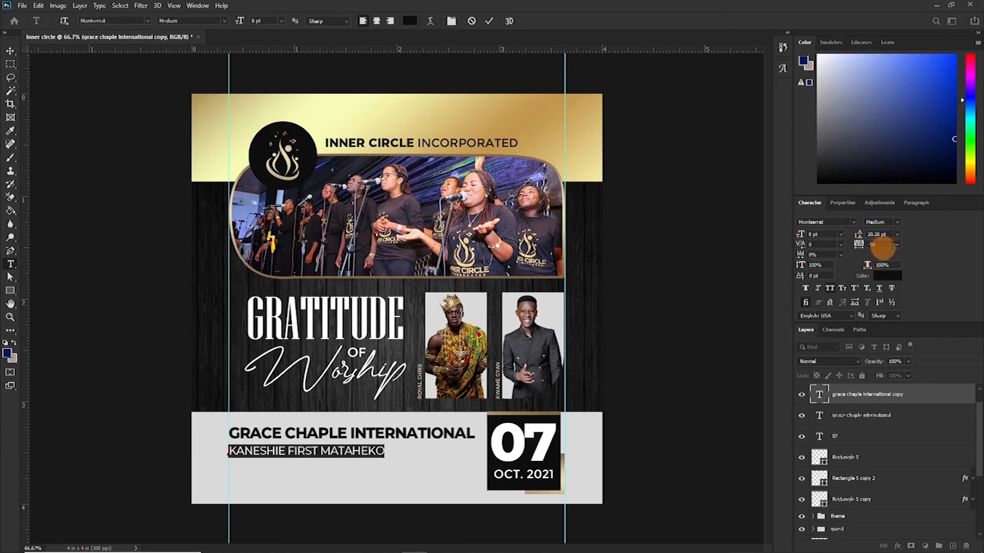
- Reduce the subtitle to 6 pt and widen its tracking to 630 so it spans the heading width
left_click(897, 244)
left_click(888, 366)
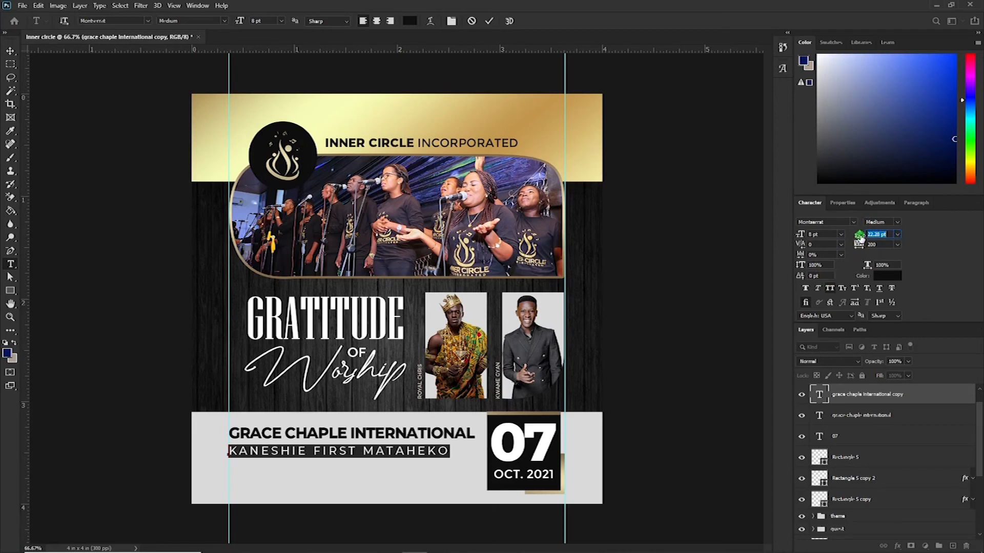
left_click_drag(859, 248, 862, 248)
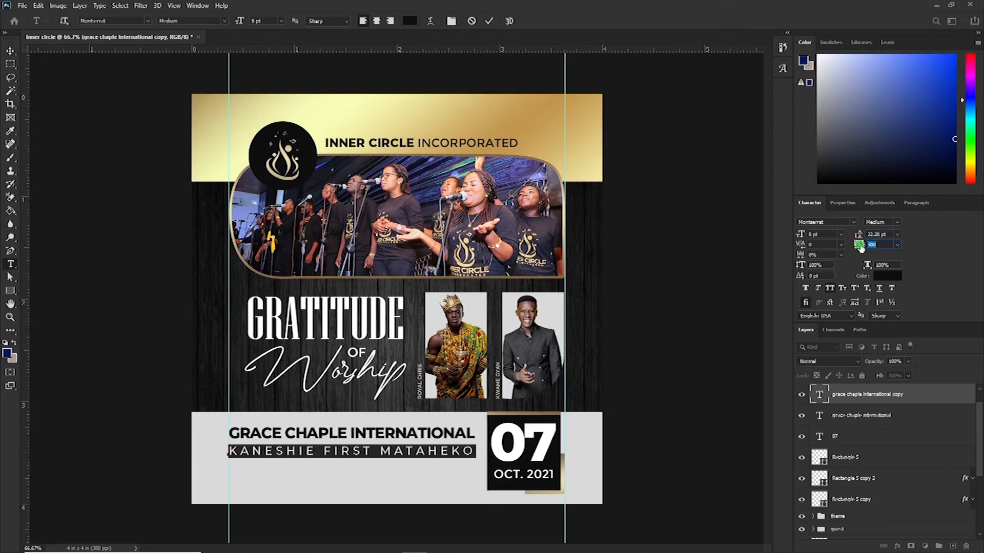
left_click(819, 239)
left_click(818, 249)
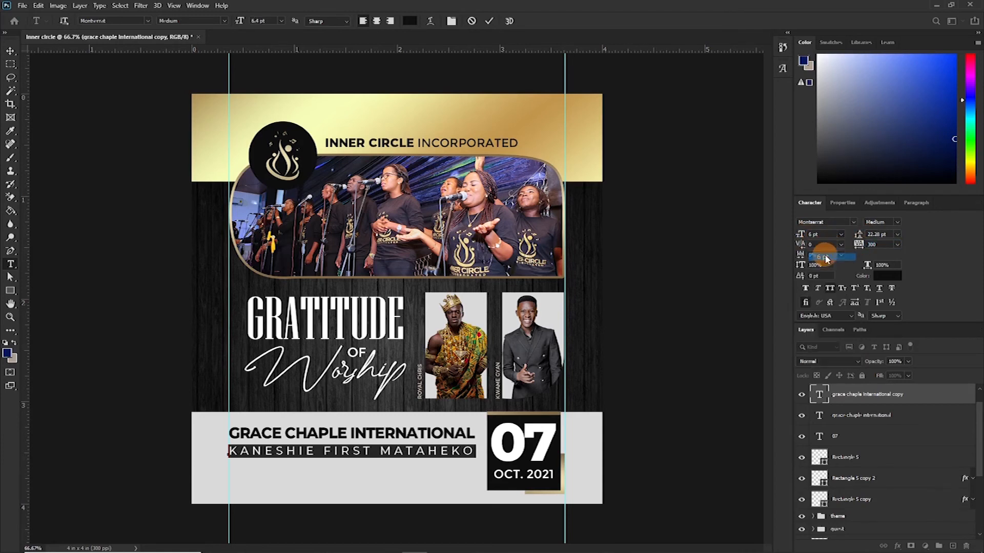
left_click_drag(860, 245, 867, 246)
left_click(871, 244)
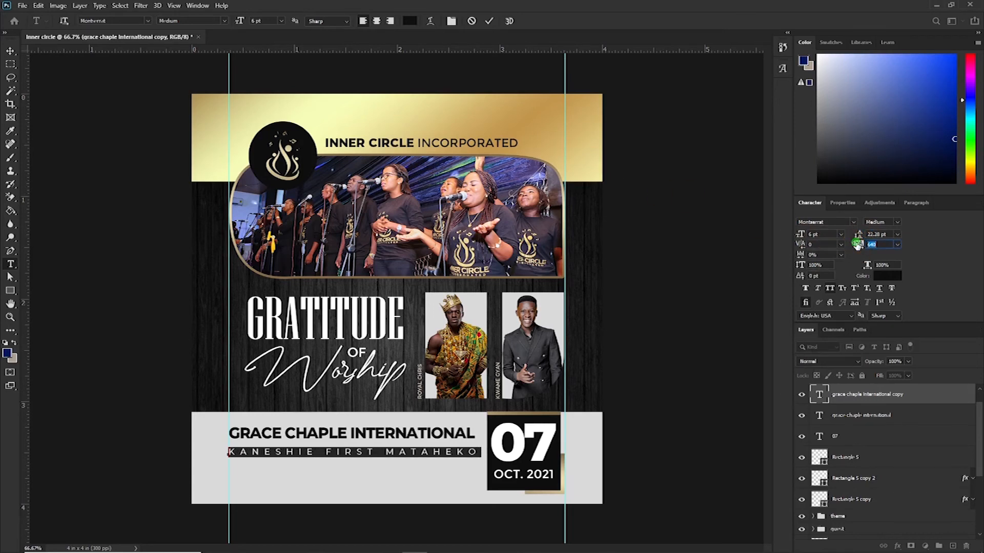
left_click_drag(857, 246, 812, 248)
left_click(489, 21)
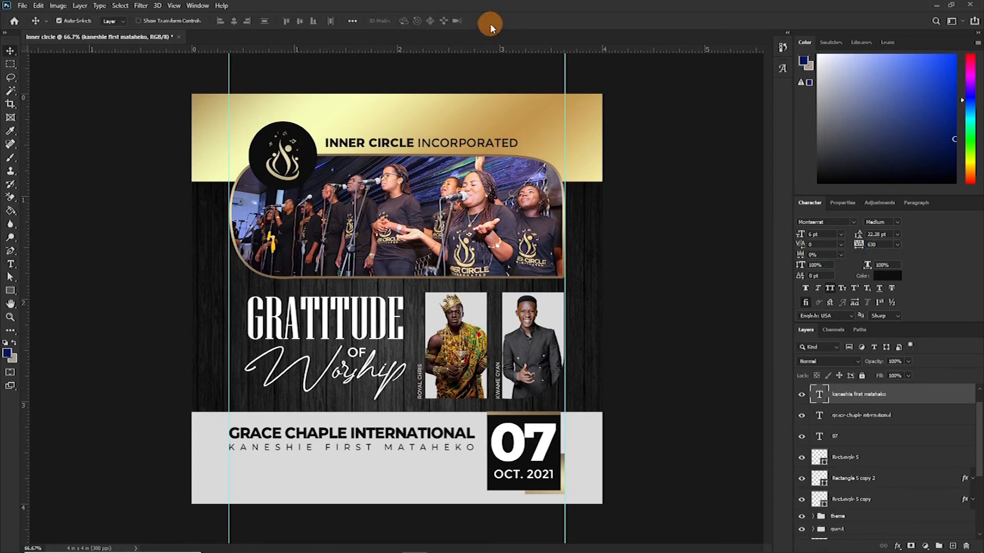
- Draw a 722 × 4 px divider line under the KANESHIE FIRST MATAHEKO subtitle, nudge it up, and fill it black
key("u")
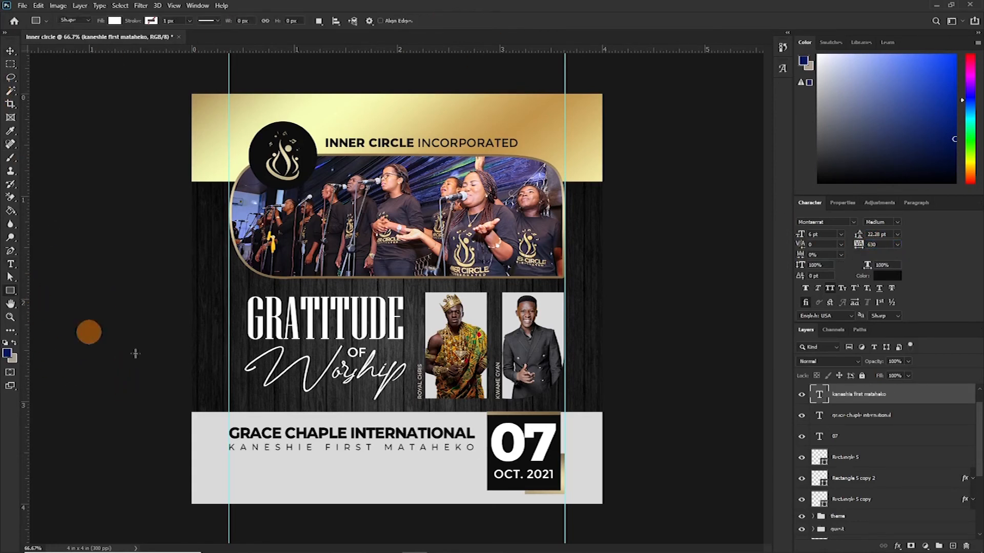
left_click_drag(239, 460, 475, 460)
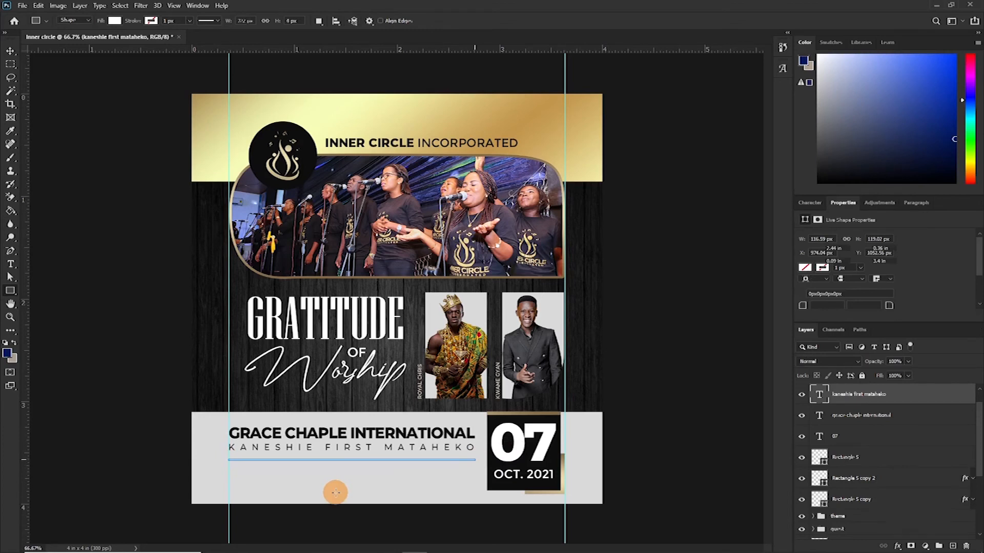
key("v")
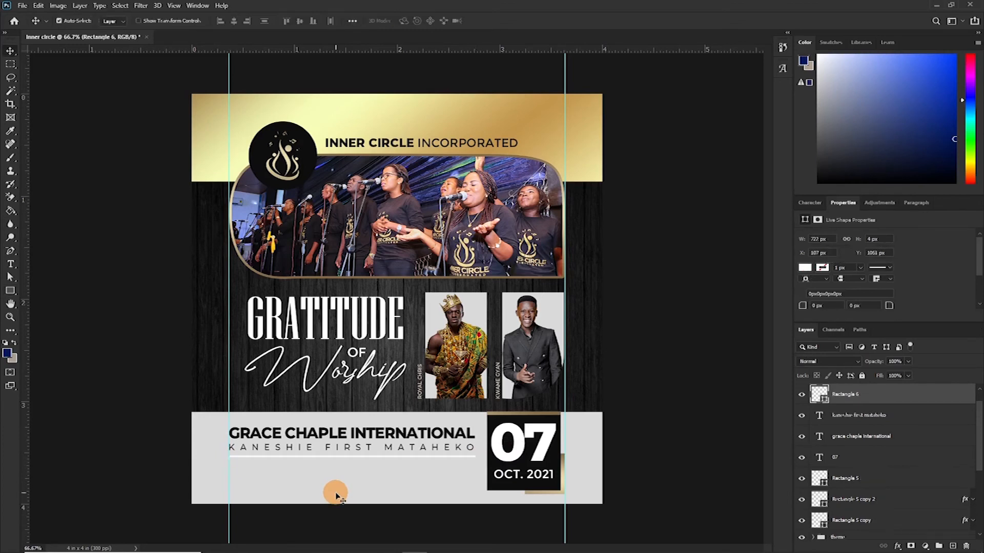
key("Up")
key("Up")
key("Up")
key("Up")
double_click(824, 400)
left_click(557, 416)
left_click(779, 191)
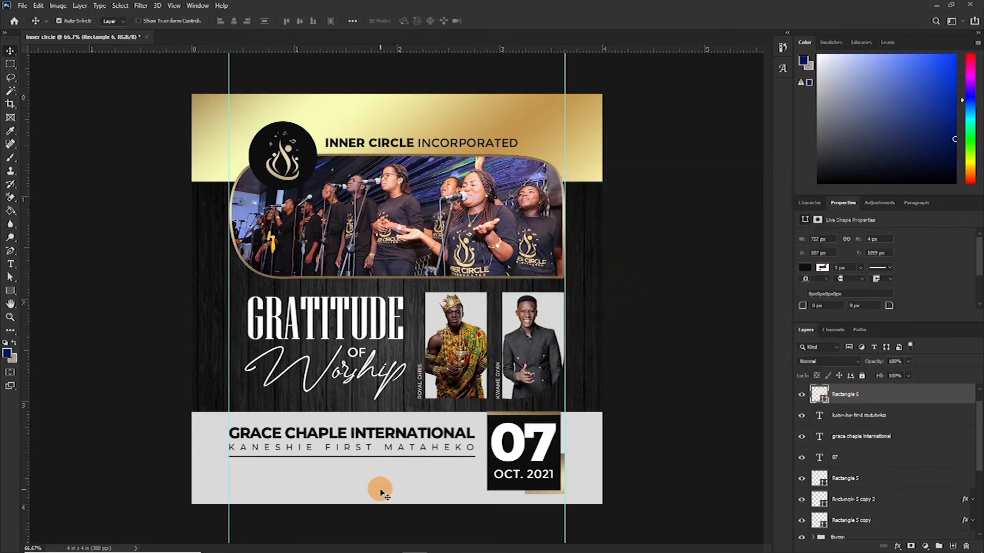
- Duplicate the GRACE CHAPLE INTERNATIONAL heading and move the copy below the divider line
left_click(394, 440)
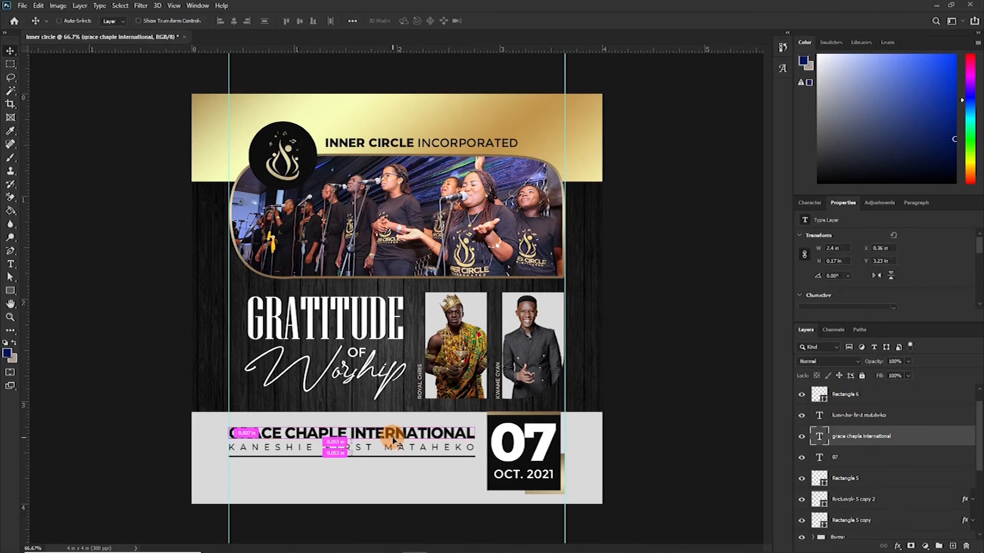
key("ctrl+j")
left_click_drag(394, 439, 391, 472)
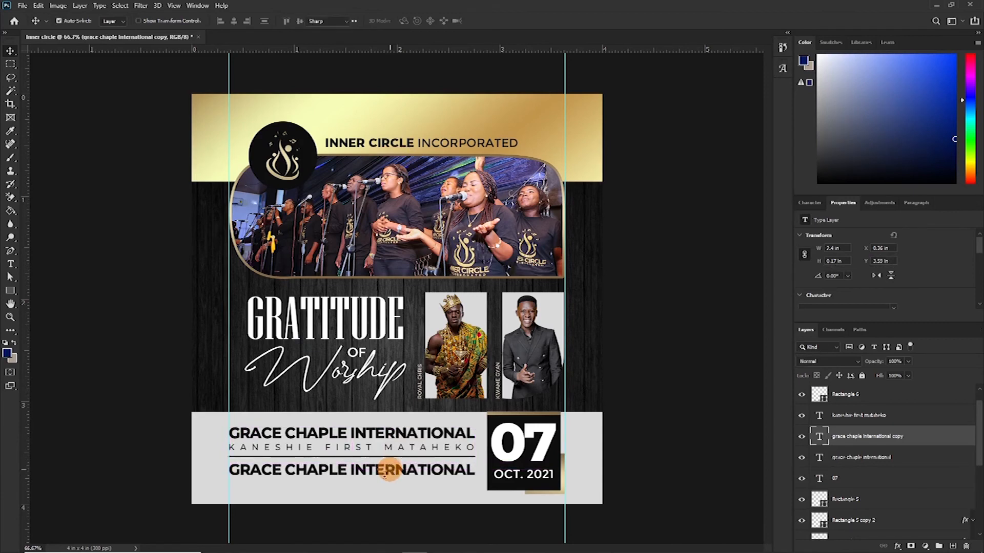
- Replace the duplicated heading's text with the contact phone number and fix its spacing
key("t")
left_click(380, 470)
key("ctrl+a")
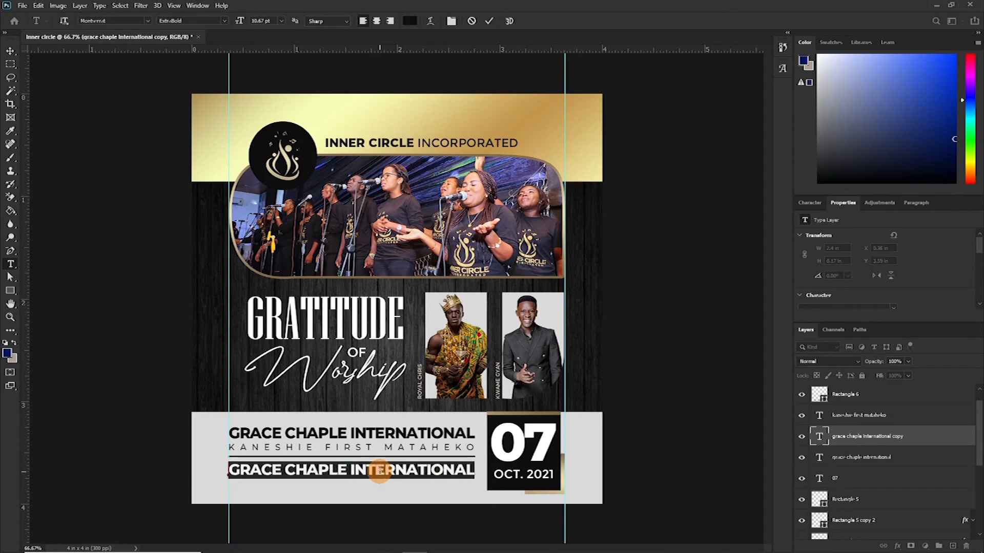
left_click(489, 21)
left_click(265, 469)
left_click(307, 466)
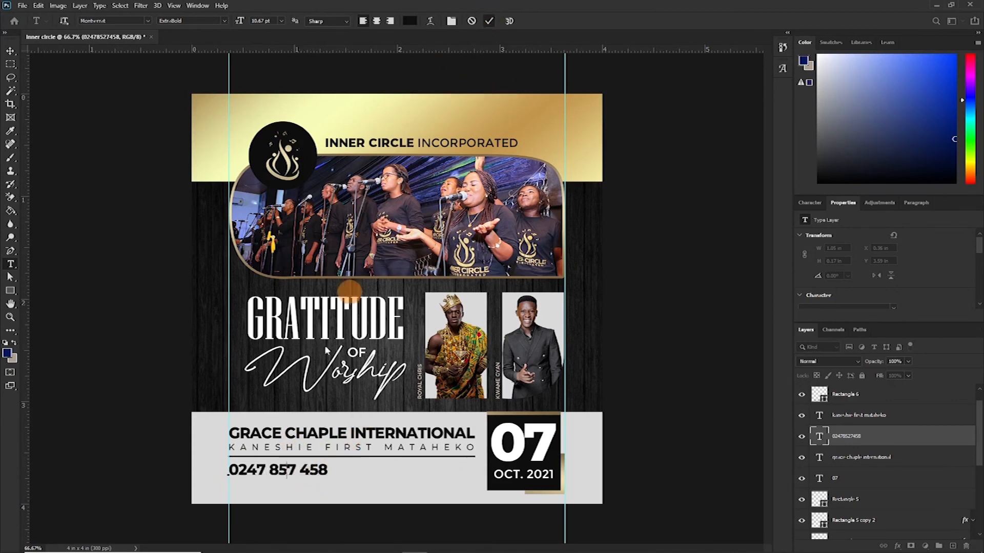
left_click(282, 491)
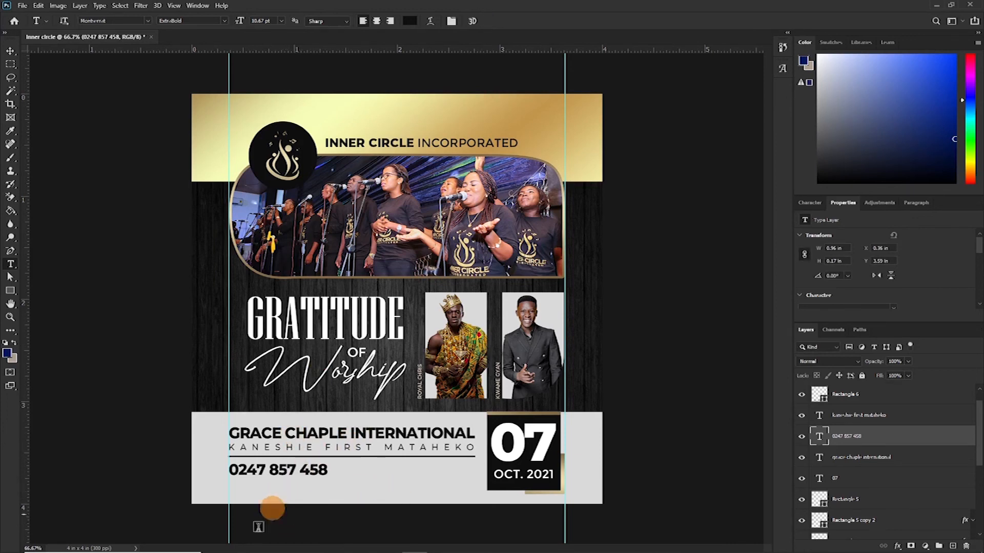
- Bring a Facebook icon image from the social media folder into the banner and place it
mouse_move(213, 546)
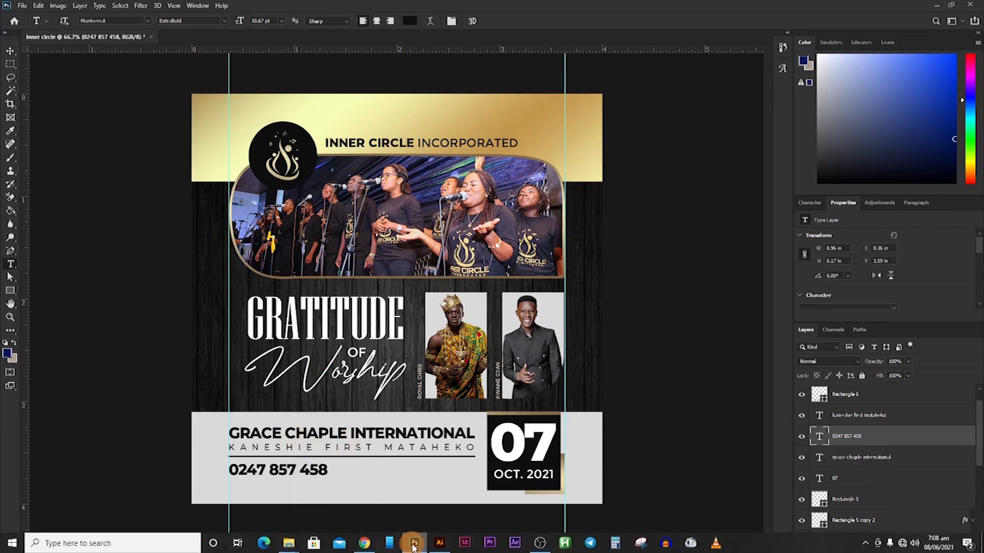
mouse_move(290, 544)
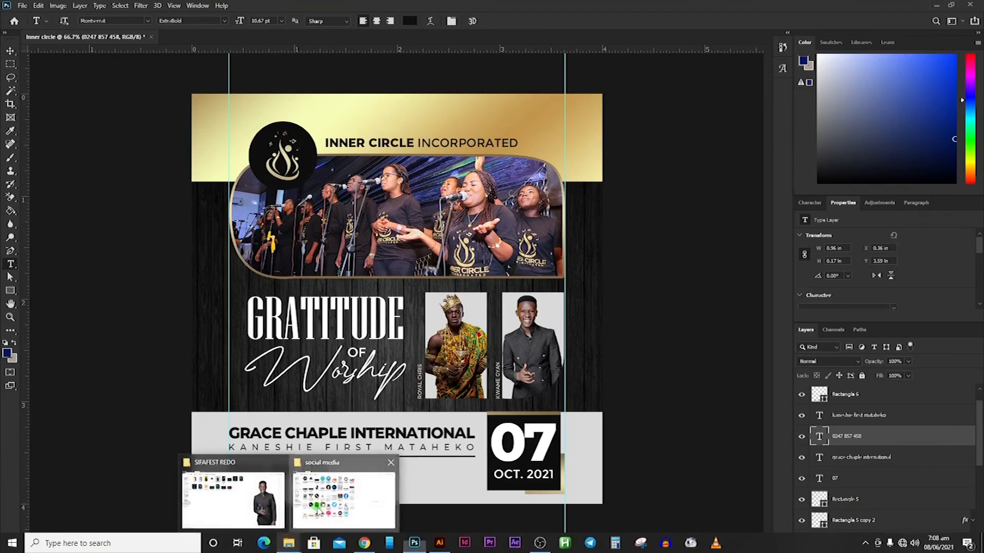
left_click(318, 509)
left_click_drag(340, 163, 394, 493)
left_click_drag(601, 95, 385, 308)
left_click_drag(366, 380, 476, 285)
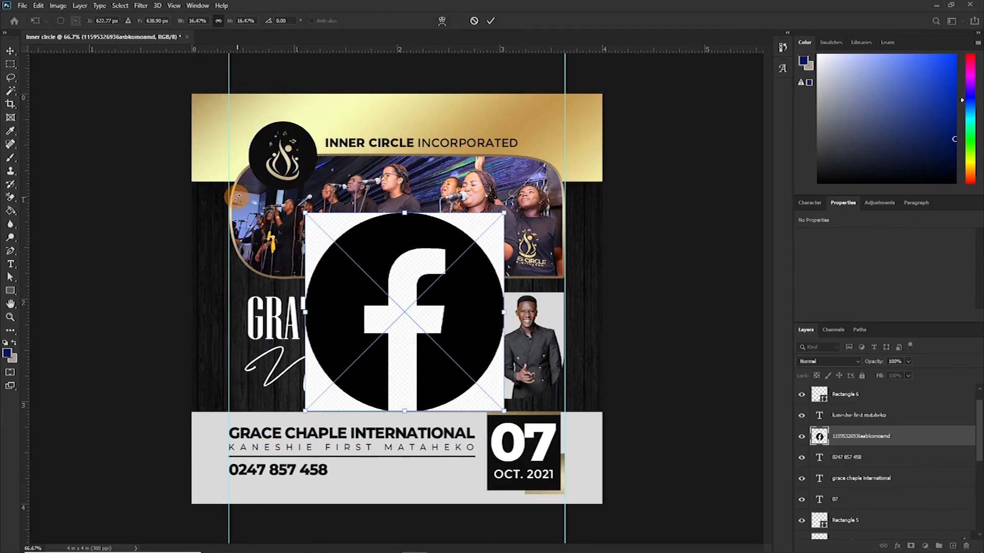
key("Return")
- Rasterize the Facebook icon layer
key("t")
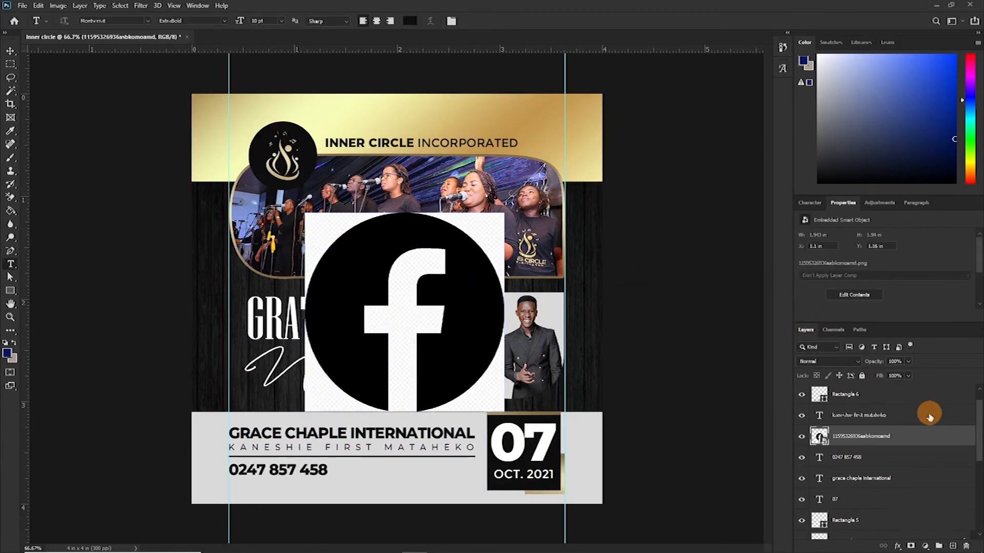
right_click(906, 436)
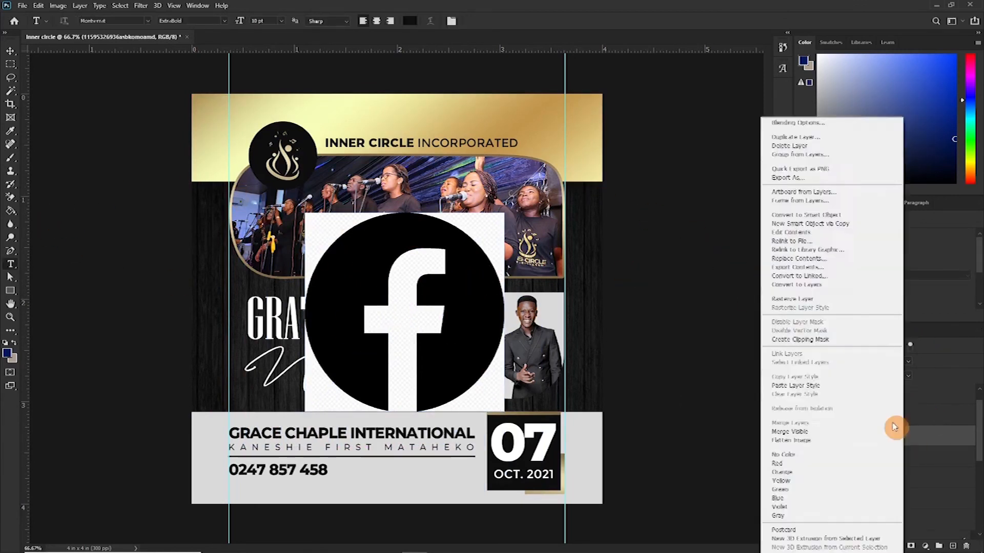
left_click(799, 301)
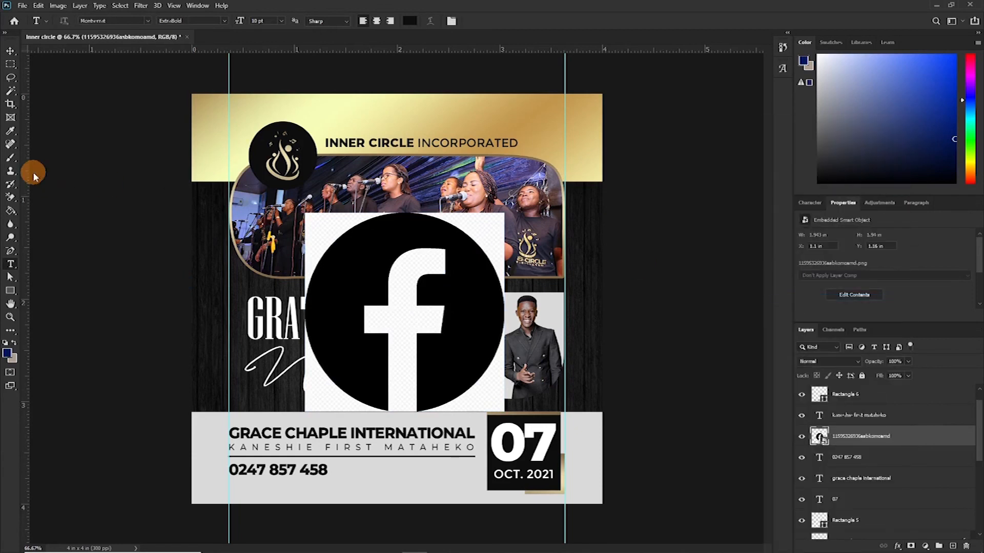
- Select the icon's black circle with the Magic Wand, copy it to a new layer, and delete the original image layer
left_click(12, 95)
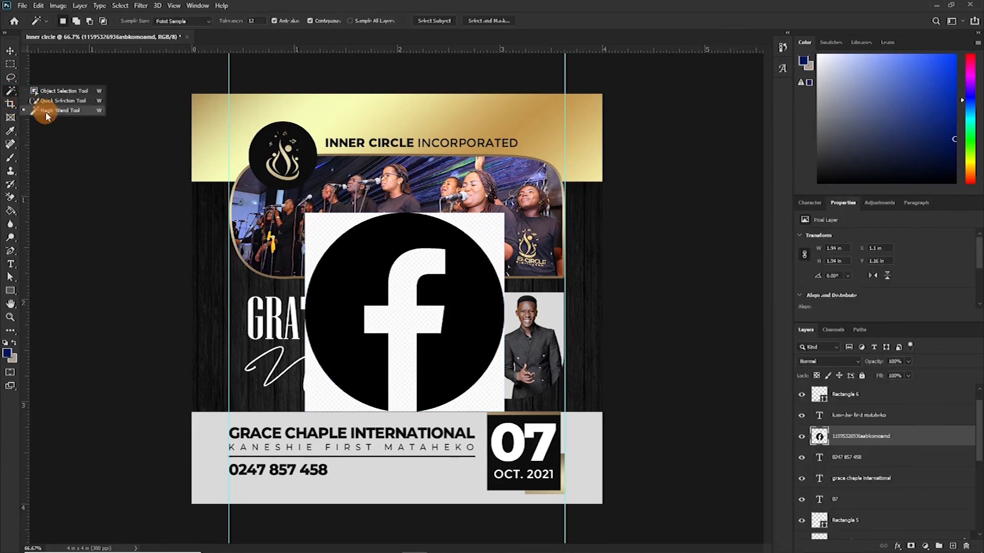
left_click(38, 113)
left_click(361, 259)
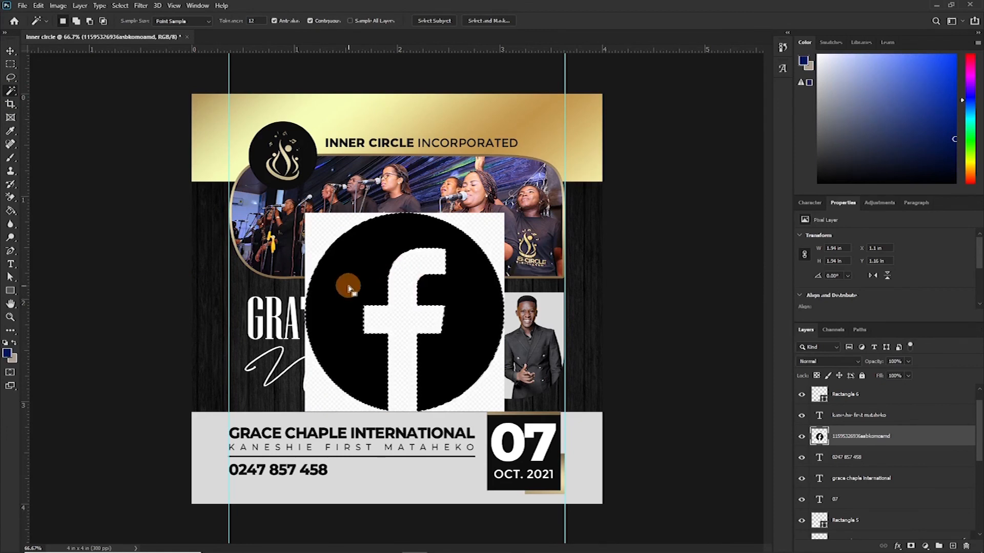
key("ctrl+j")
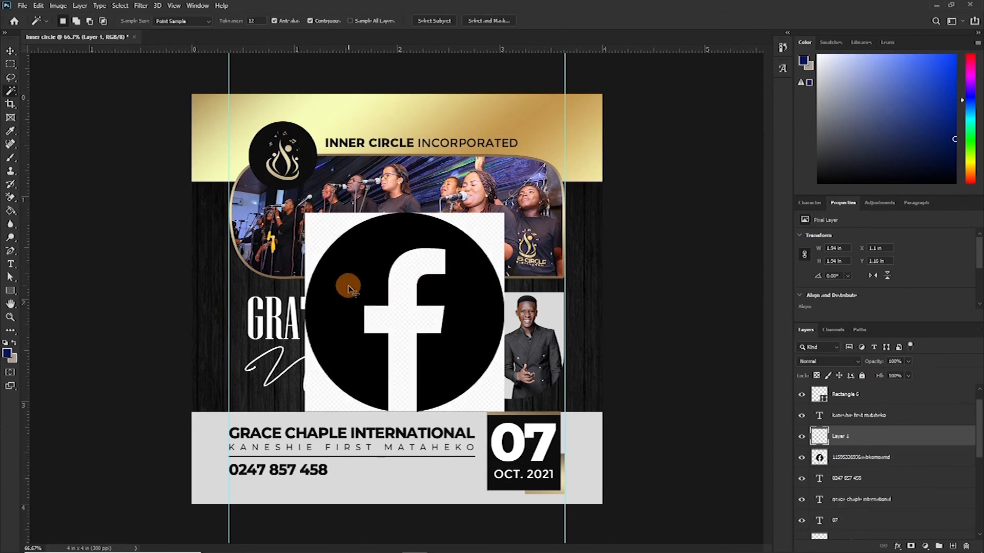
left_click(876, 459)
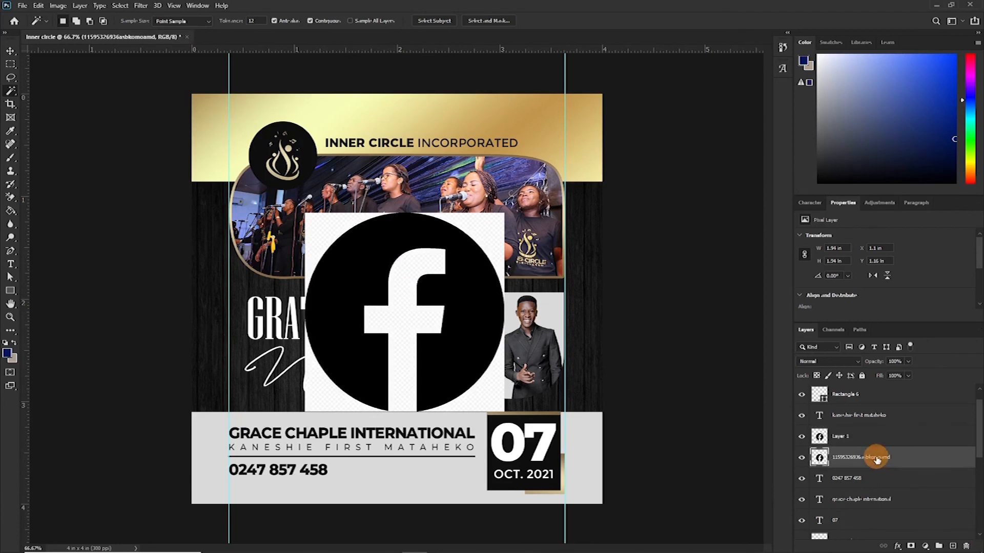
key("Delete")
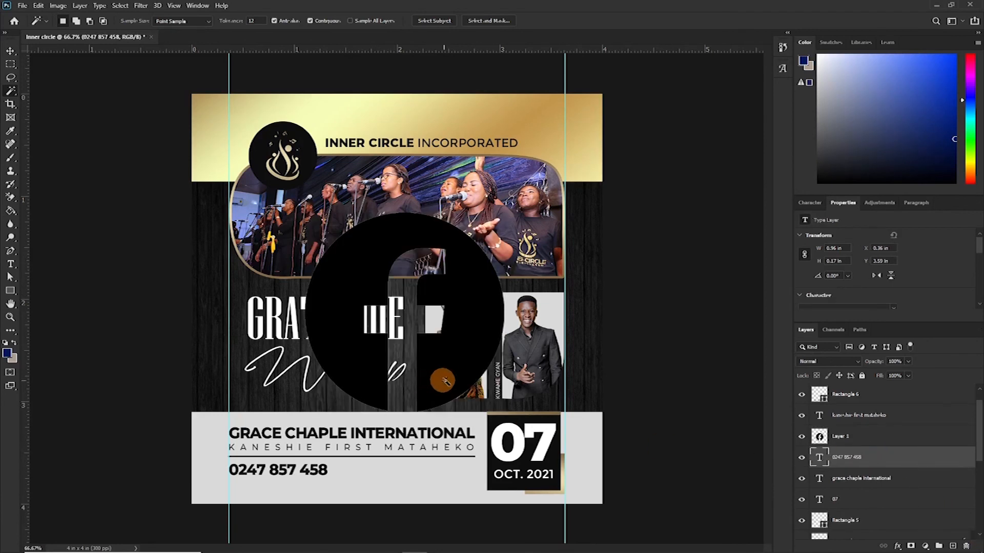
- Scale the isolated Facebook icon down to a small size near the phone number
key("v")
left_click(455, 381)
key("ctrl+t")
left_click_drag(504, 212, 345, 470)
key("Return")
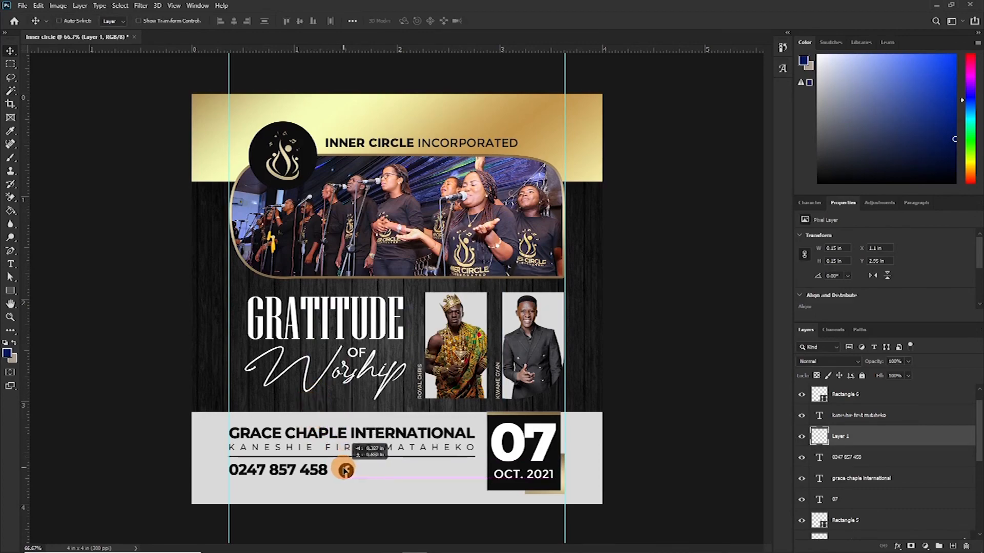
- Position the Facebook icon just right of the phone number and shrink it slightly to match the text height
key("ctrl+plus")
key("ctrl+plus")
left_click_drag(395, 375, 476, 174)
left_click_drag(328, 477, 372, 285)
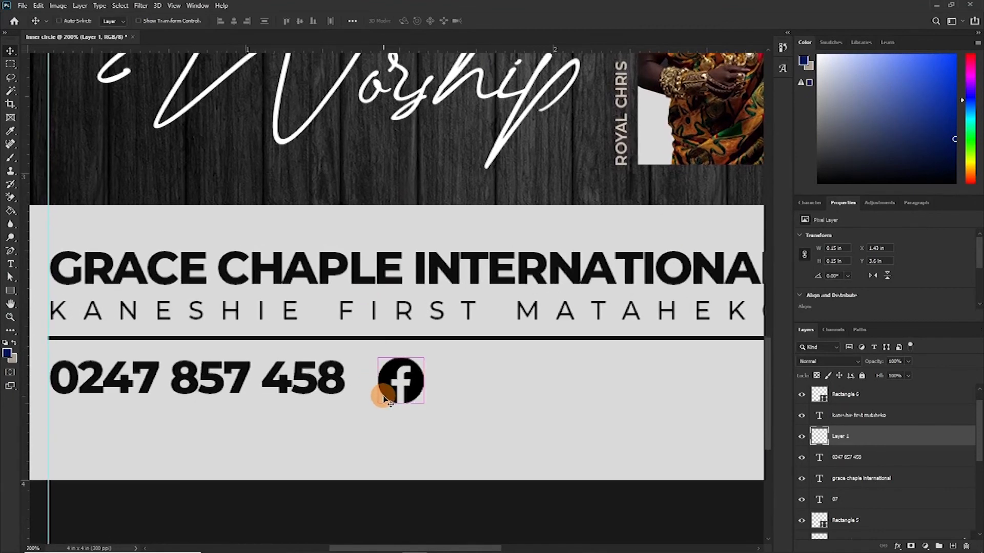
key("t")
key("v")
key("ctrl+t")
left_click_drag(424, 404, 418, 398)
key("Return")
- Duplicate the phone number to the right of the Facebook icon and change the copy to INNER CIRCLE INC
left_click(336, 379)
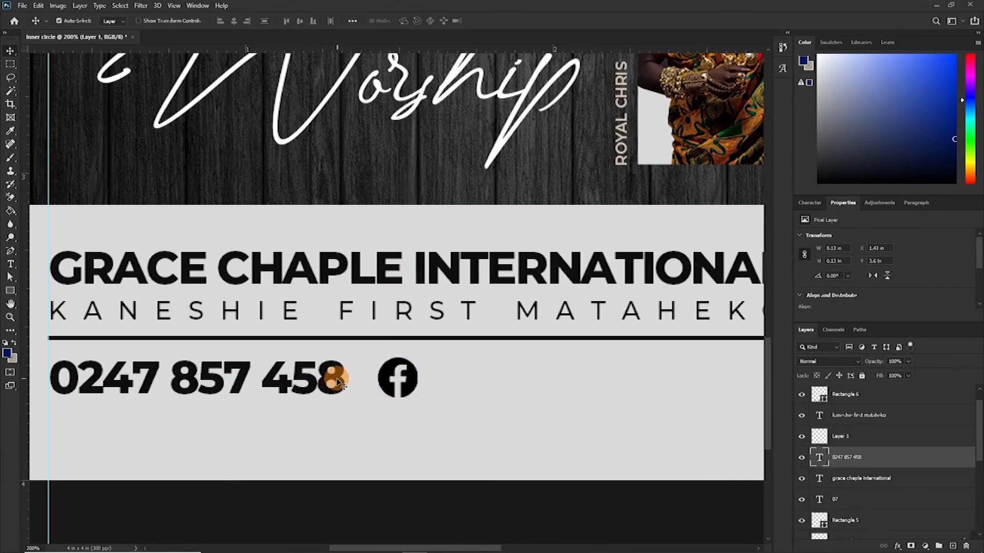
left_click_drag(337, 379, 687, 379)
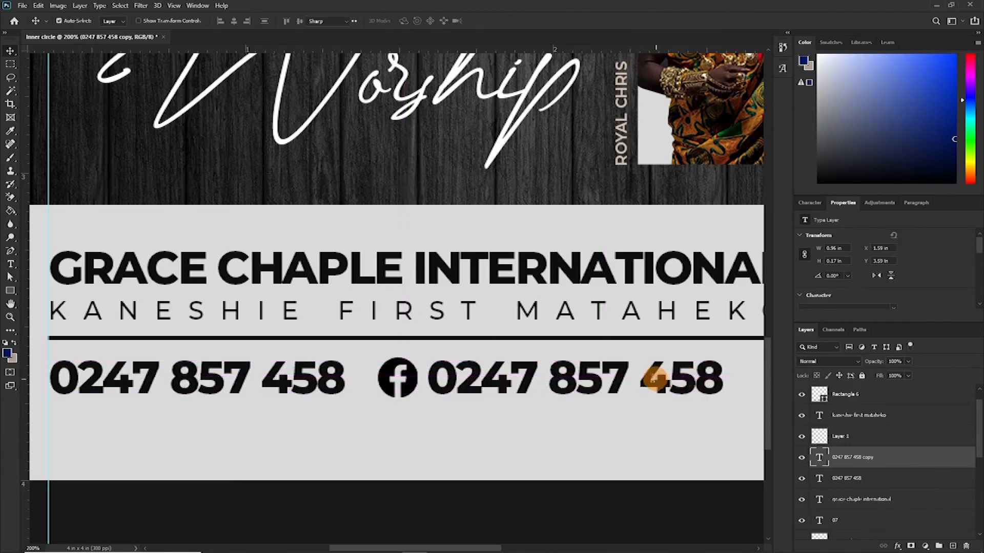
key("t")
left_click(467, 404)
key("ctrl+a")
type("inner circle inc")
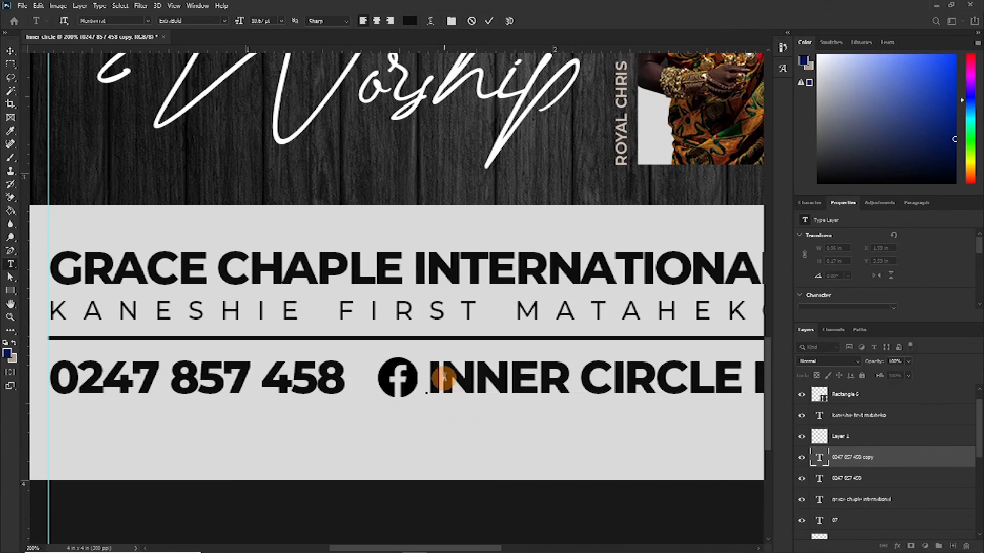
key("ctrl+Return")
- Select the footer text, line and icon layers together, nudge them down, and hide the guides
key("ctrl+minus")
key("v")
left_click_drag(141, 317, 484, 298)
key("ctrl+t")
key("Return")
scroll(260, 427, "up", 2)
left_click_drag(192, 418, 365, 325)
key("Down")
key("ctrl+semicolon")
key("ctrl+minus")
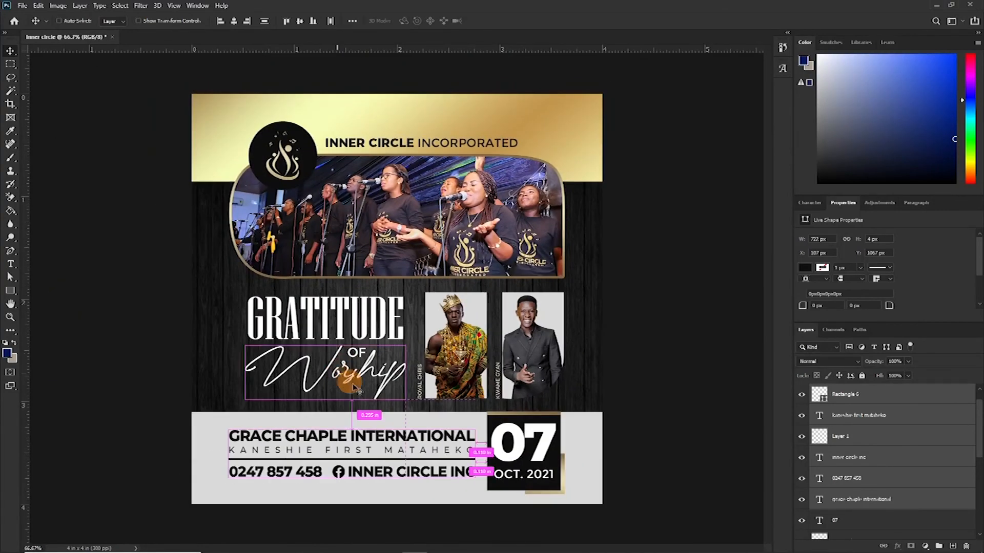